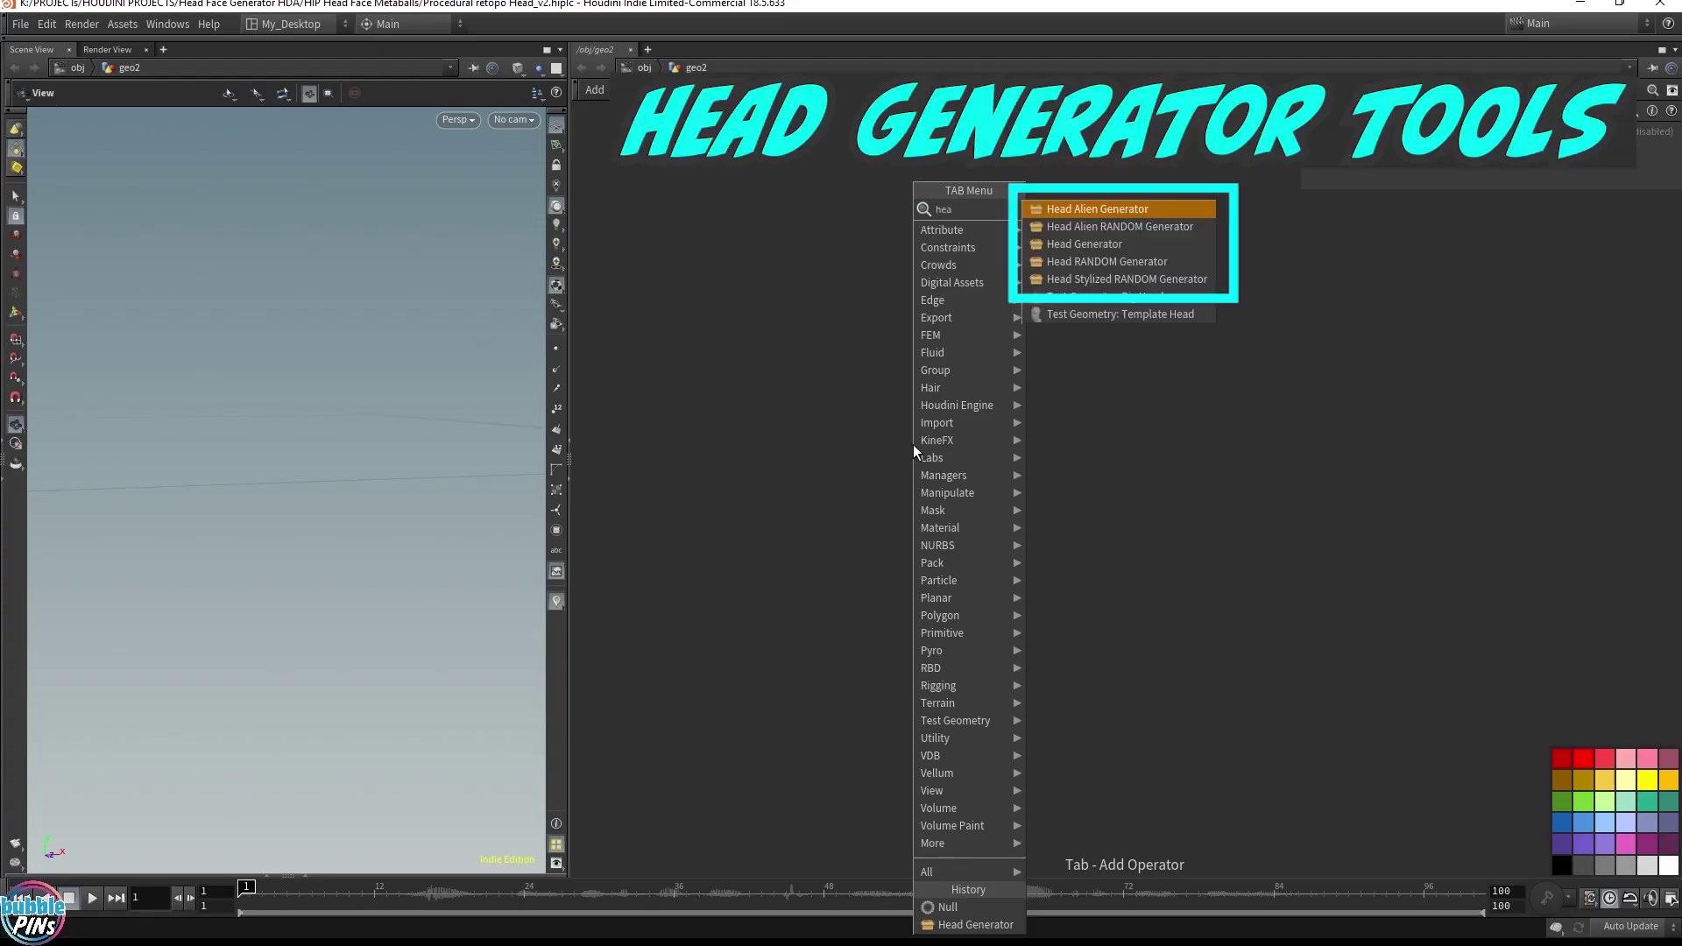
Step: Add a Head RANDOM Generator node to the geometry network
{"action": "key", "text": "Down"}
{"action": "key", "text": "Down"}
{"action": "key", "text": "Down"}
{"action": "key", "text": "Return"}
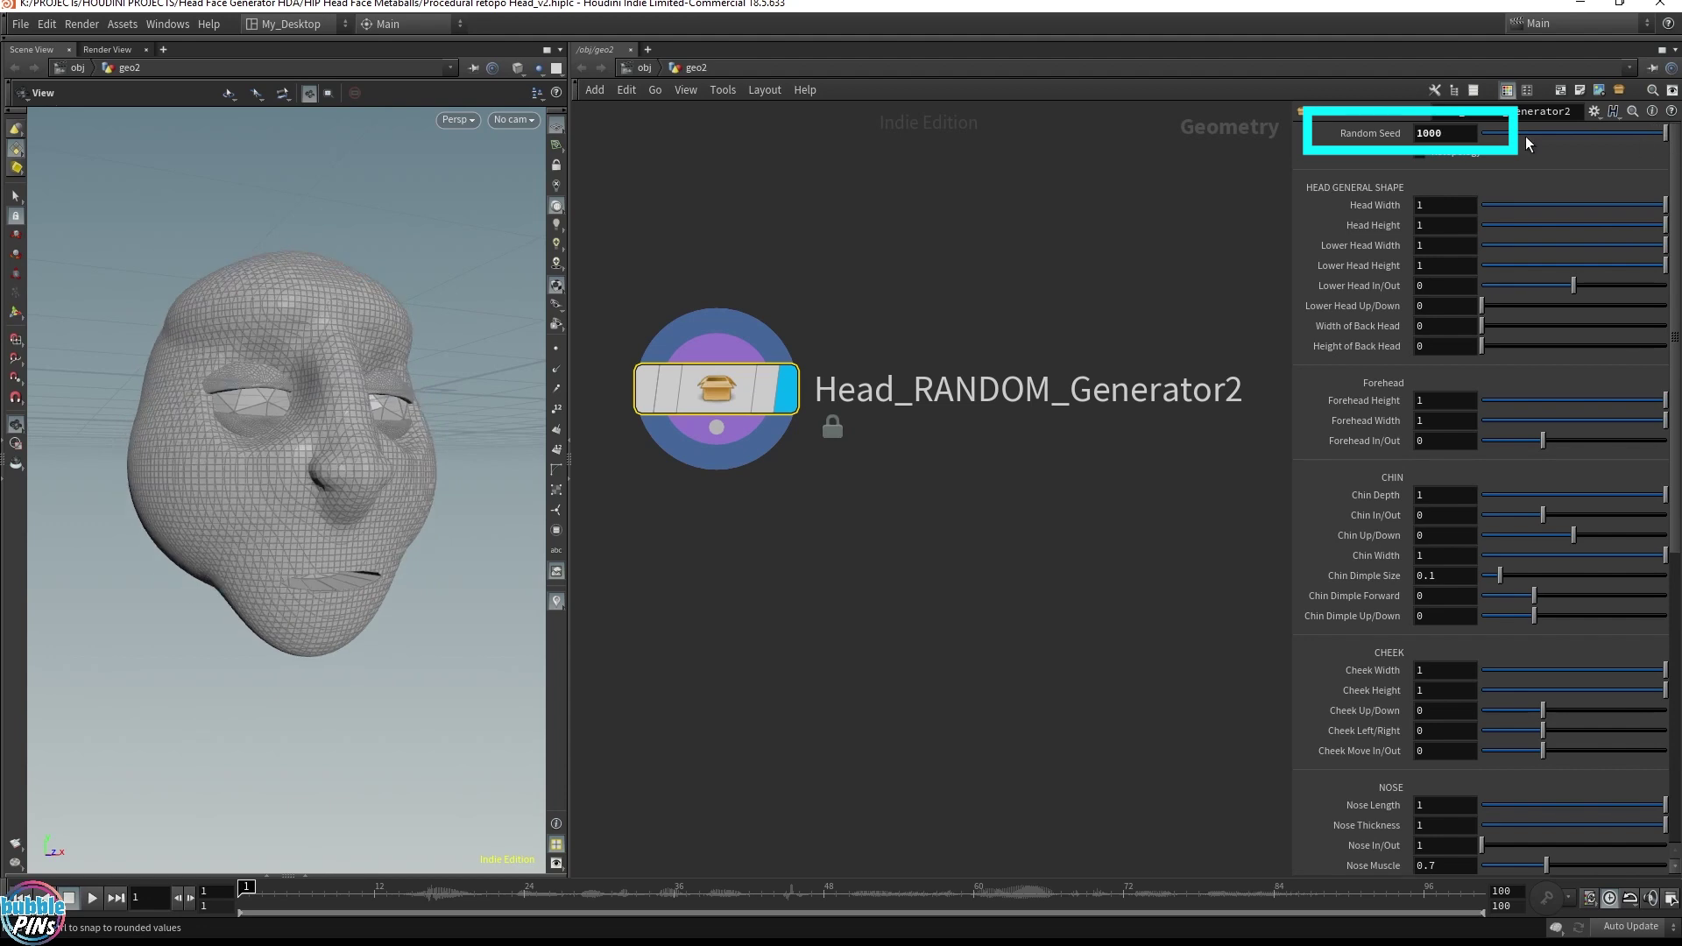
Step: Set the head generator's Random Seed to $F and scrub the timeline to frame 65 to preview different random heads
{"action": "middle_click_drag", "start_coordinate": [1466, 138], "coordinate": [1508, 96]}
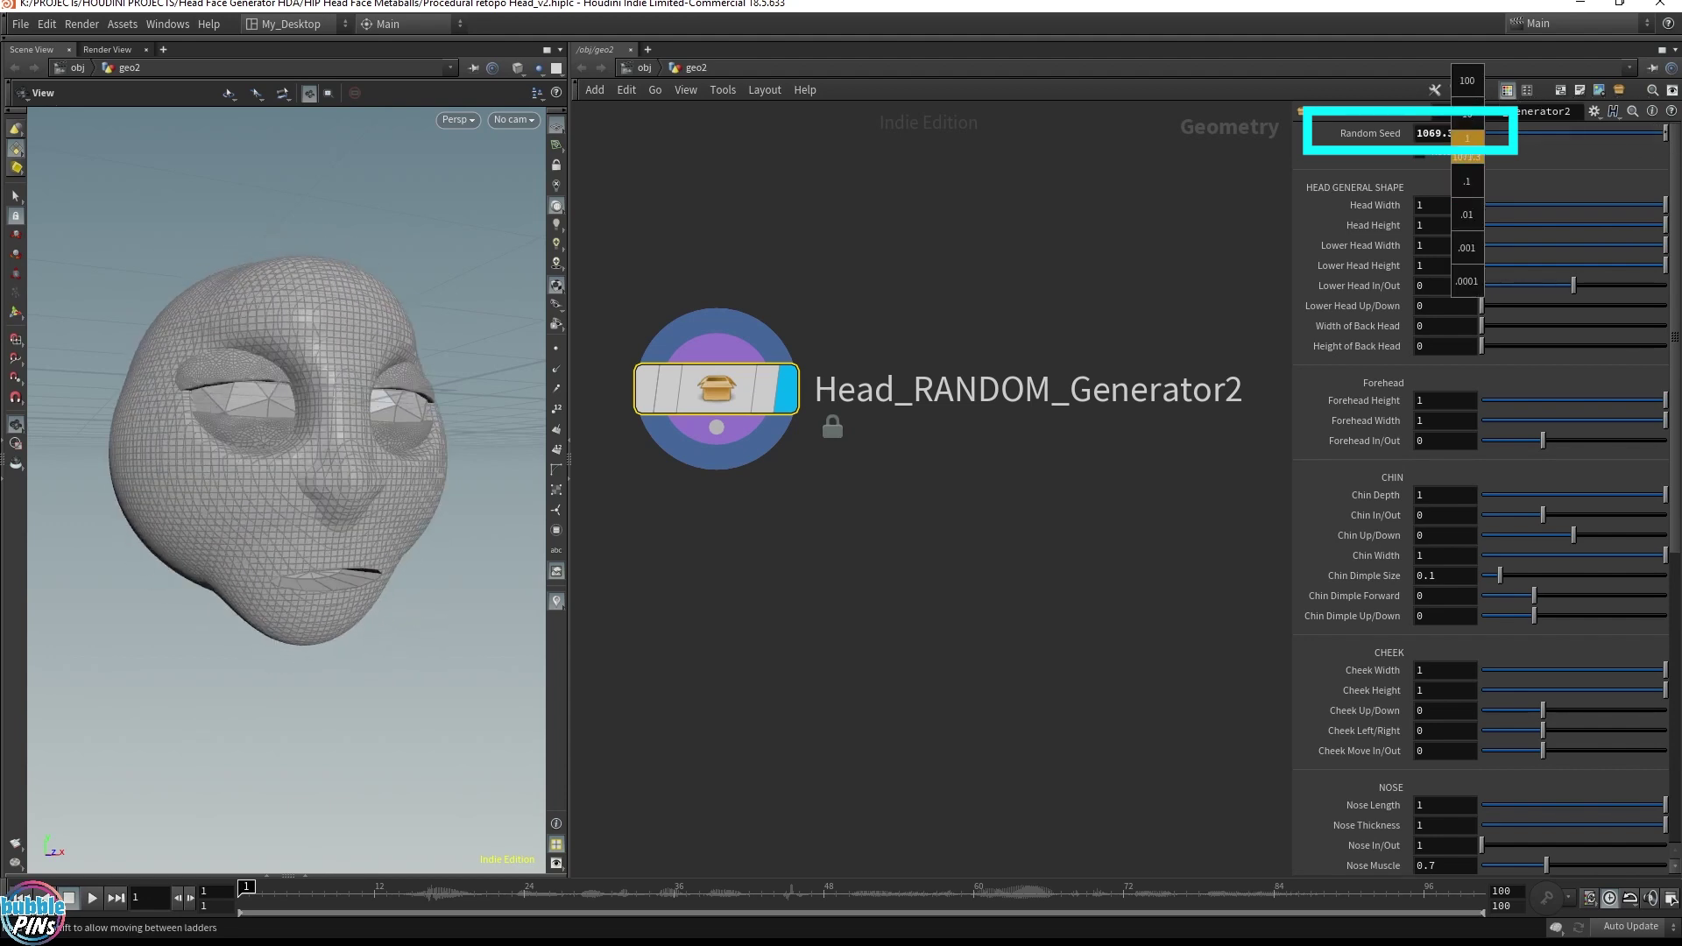
{"action": "middle_click_drag", "start_coordinate": [1467, 137], "coordinate": [1343, 163]}
{"action": "type", "text": "$F"}
{"action": "key", "text": "Return"}
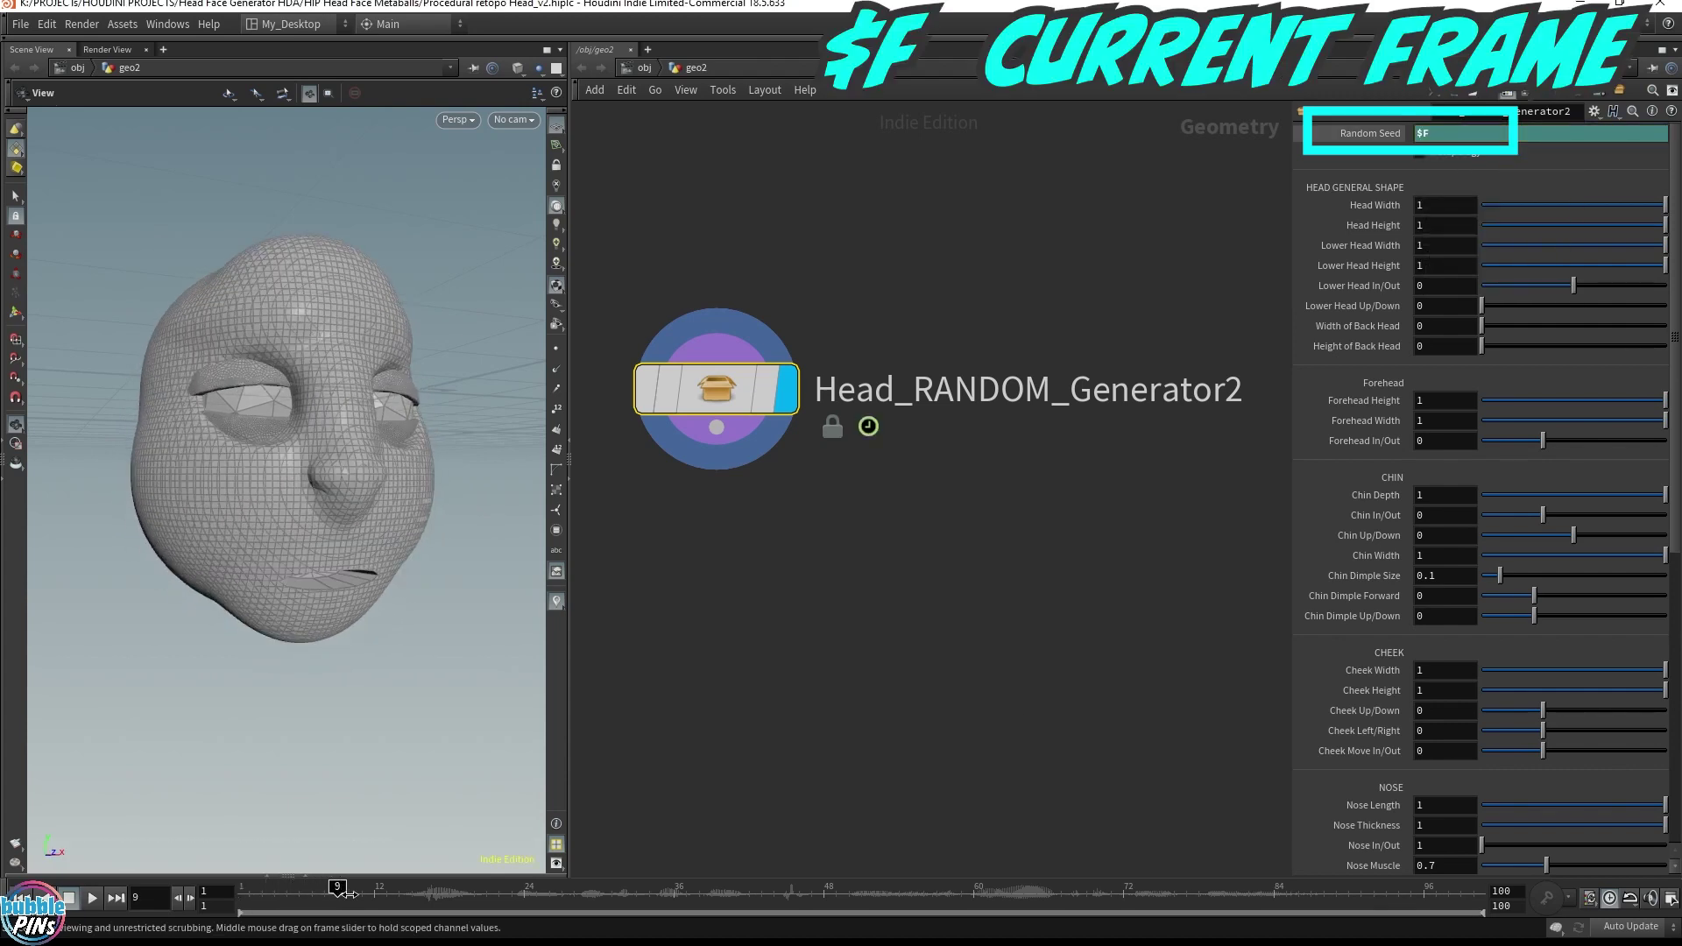
{"action": "left_click_drag", "start_coordinate": [397, 901], "coordinate": [571, 894]}
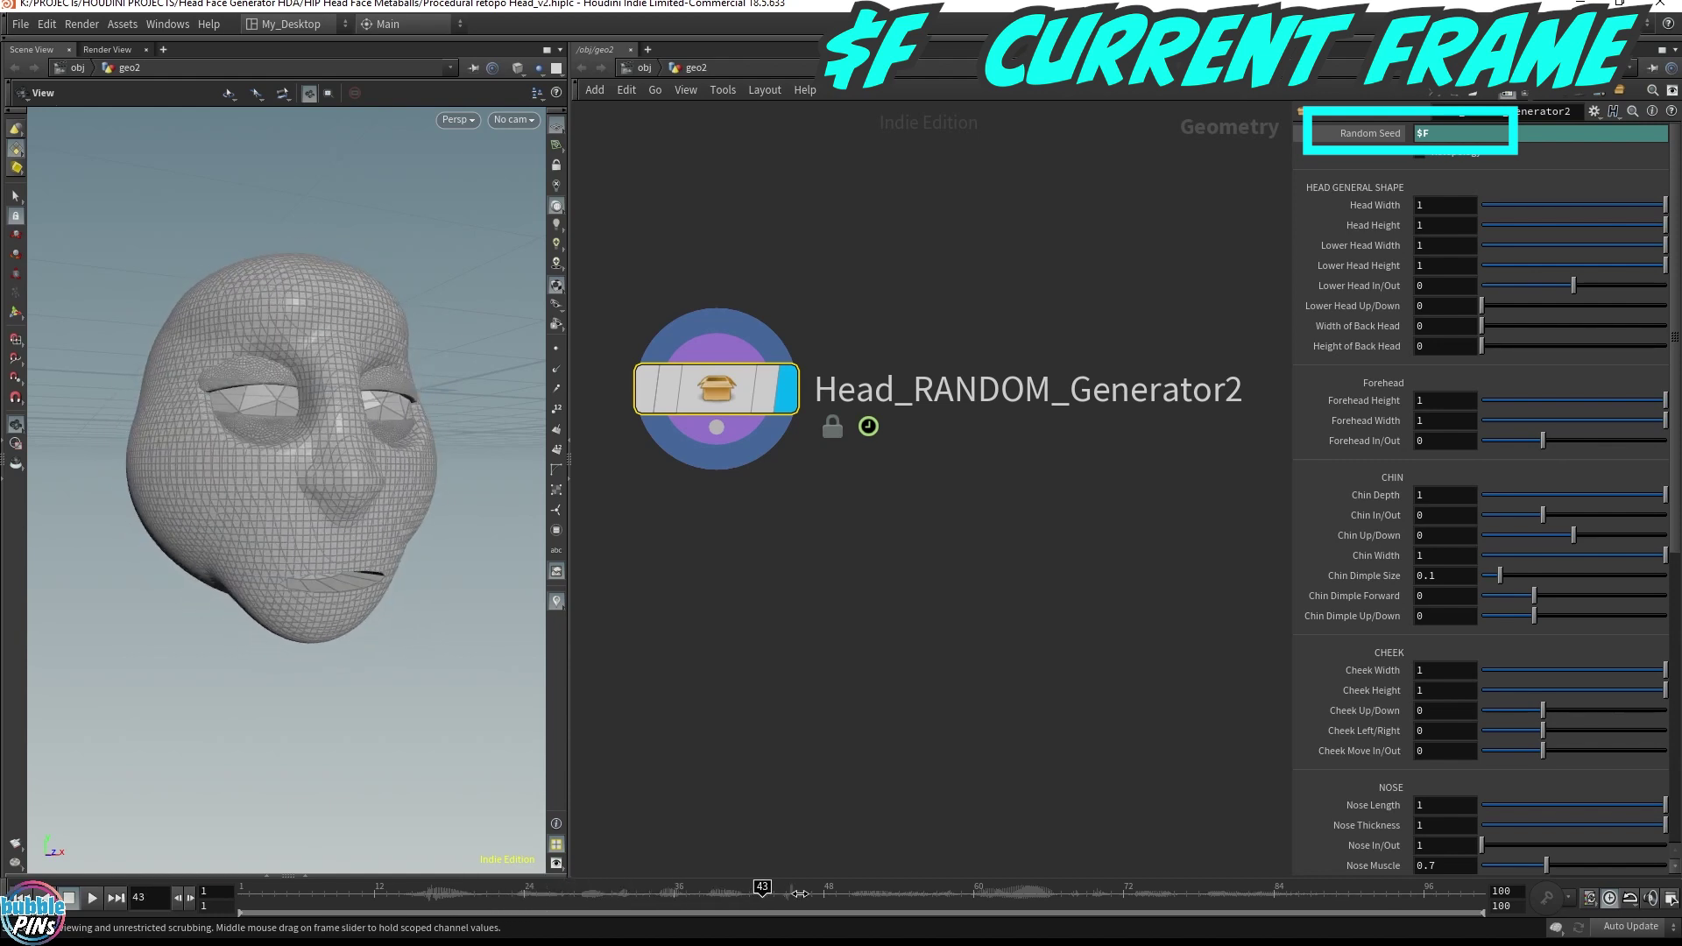
{"action": "left_click_drag", "start_coordinate": [870, 892], "coordinate": [1051, 892]}
Step: Set Head Width to 2.2, Eye Depth Influence to 0.8, Eye Depth to 0.1 and Eyeball Size to 0.8
{"action": "left_click_drag", "start_coordinate": [1417, 204], "coordinate": [1479, 252]}
{"action": "type", "text": "2.2"}
{"action": "key", "text": "Return"}
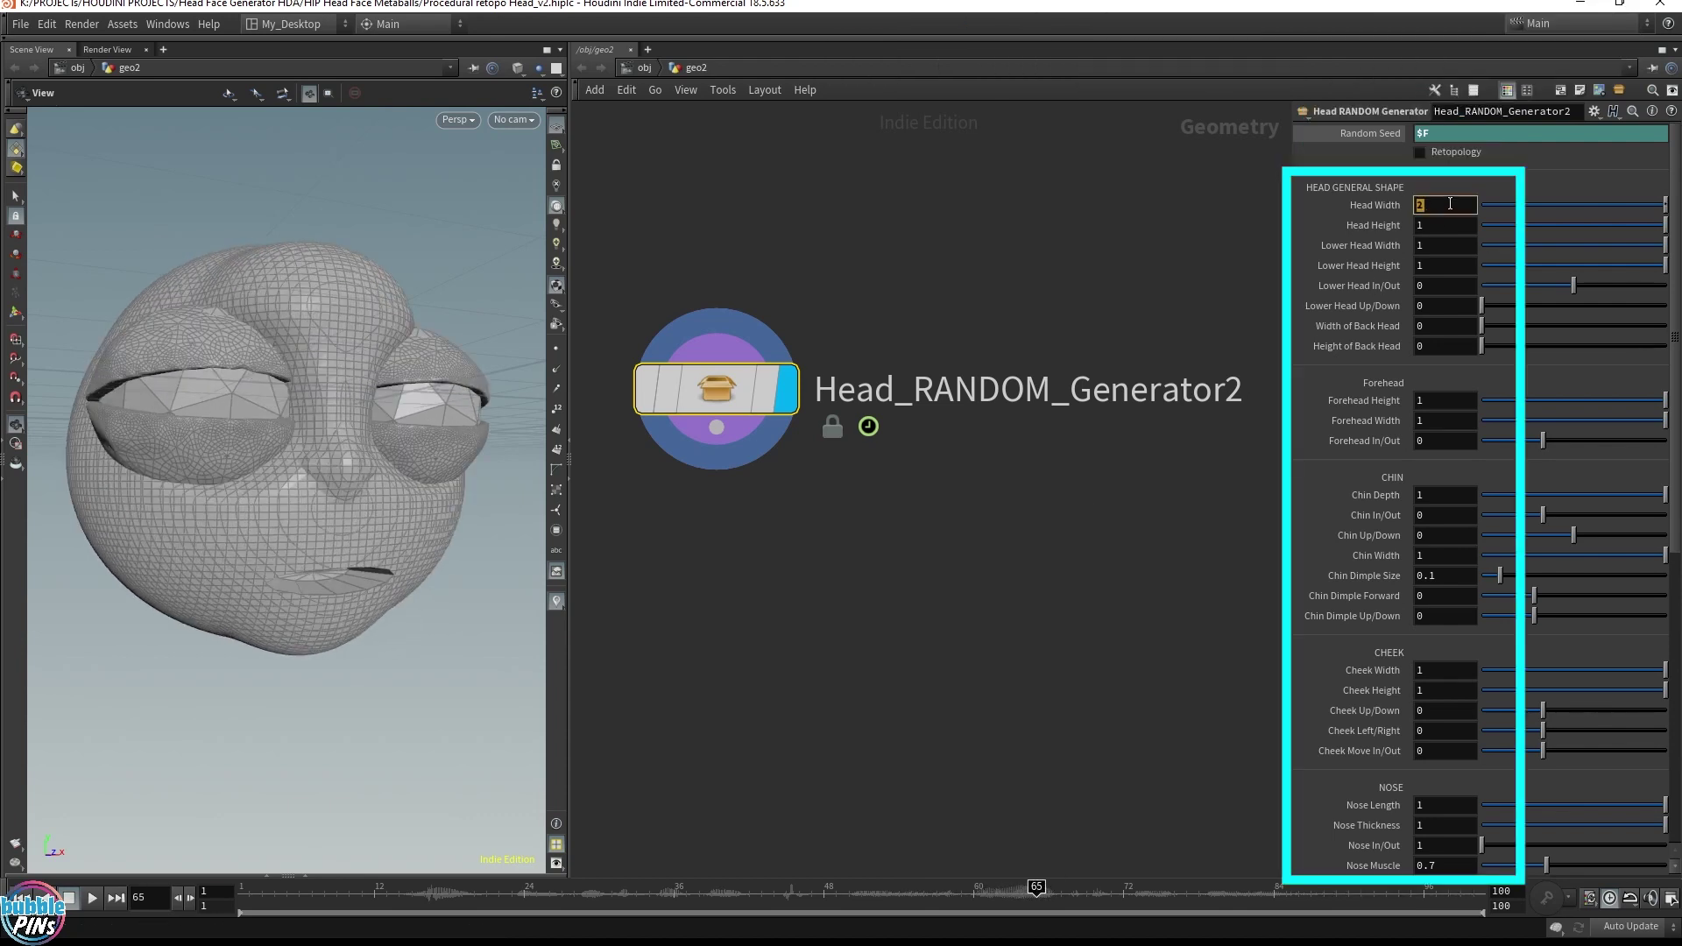
{"action": "middle_click_drag", "start_coordinate": [328, 376], "coordinate": [329, 337]}
{"action": "scroll", "coordinate": [1438, 789], "scroll_direction": "down", "scroll_amount": 5}
{"action": "left_click", "coordinate": [1437, 835]}
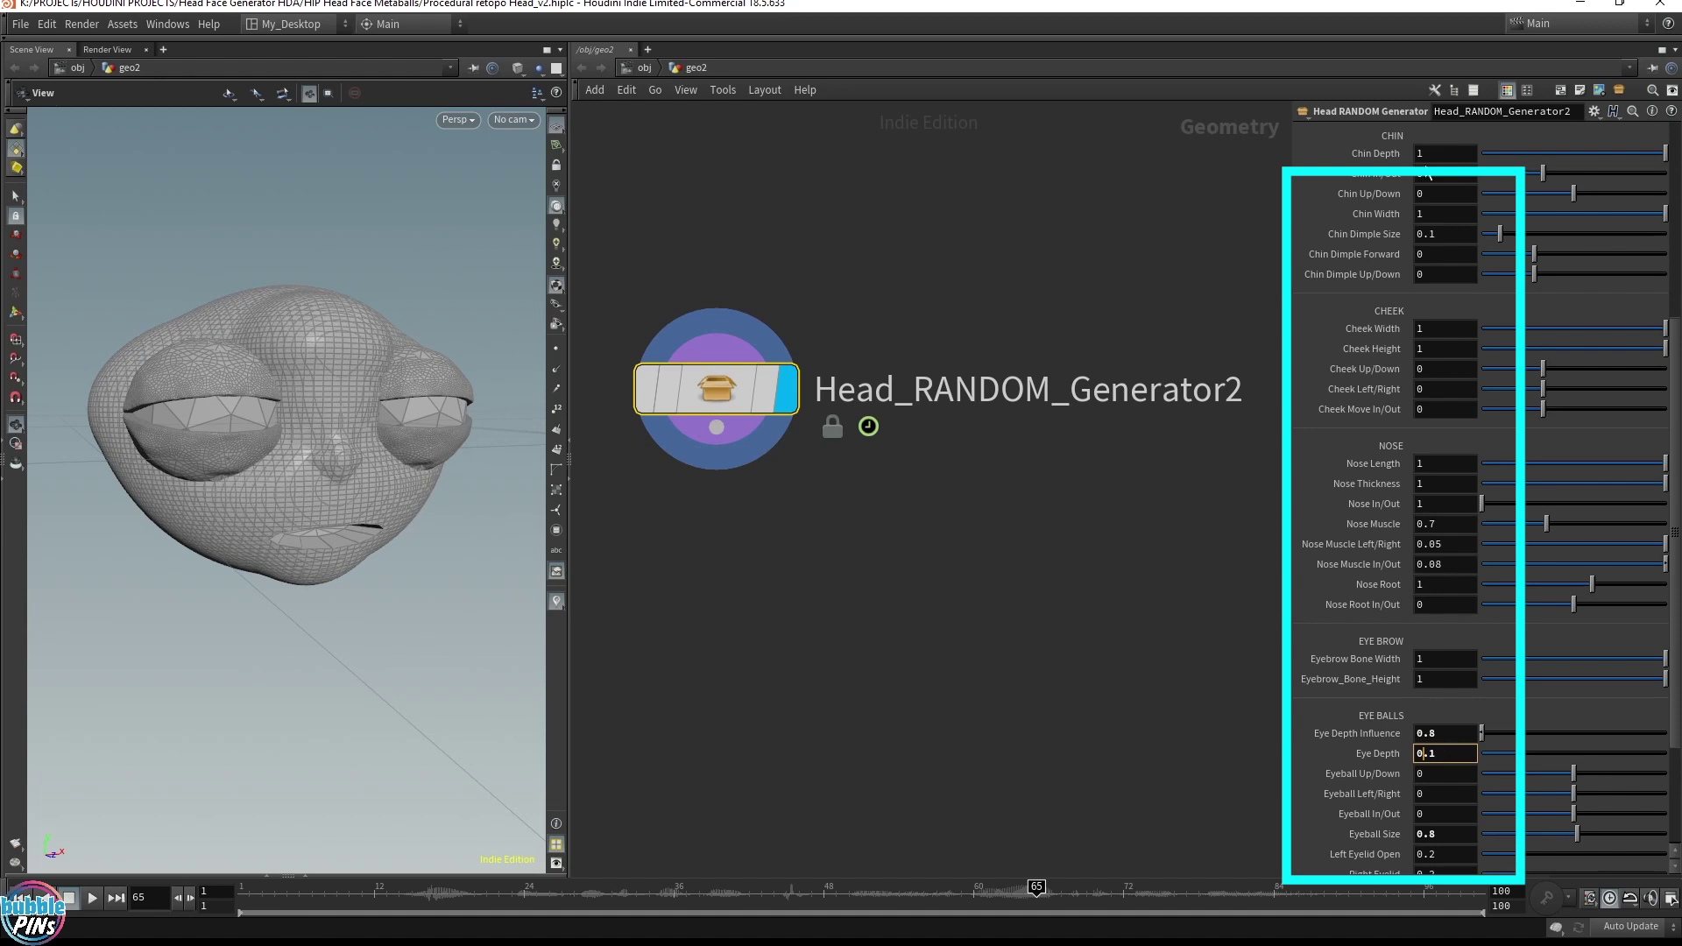
Step: Set Head Height to 1.4, Forehead Height to 1.1 and Forehead Width to 1.8
{"action": "scroll", "coordinate": [1428, 174], "scroll_direction": "up", "scroll_amount": 5}
{"action": "left_click", "coordinate": [1446, 225]}
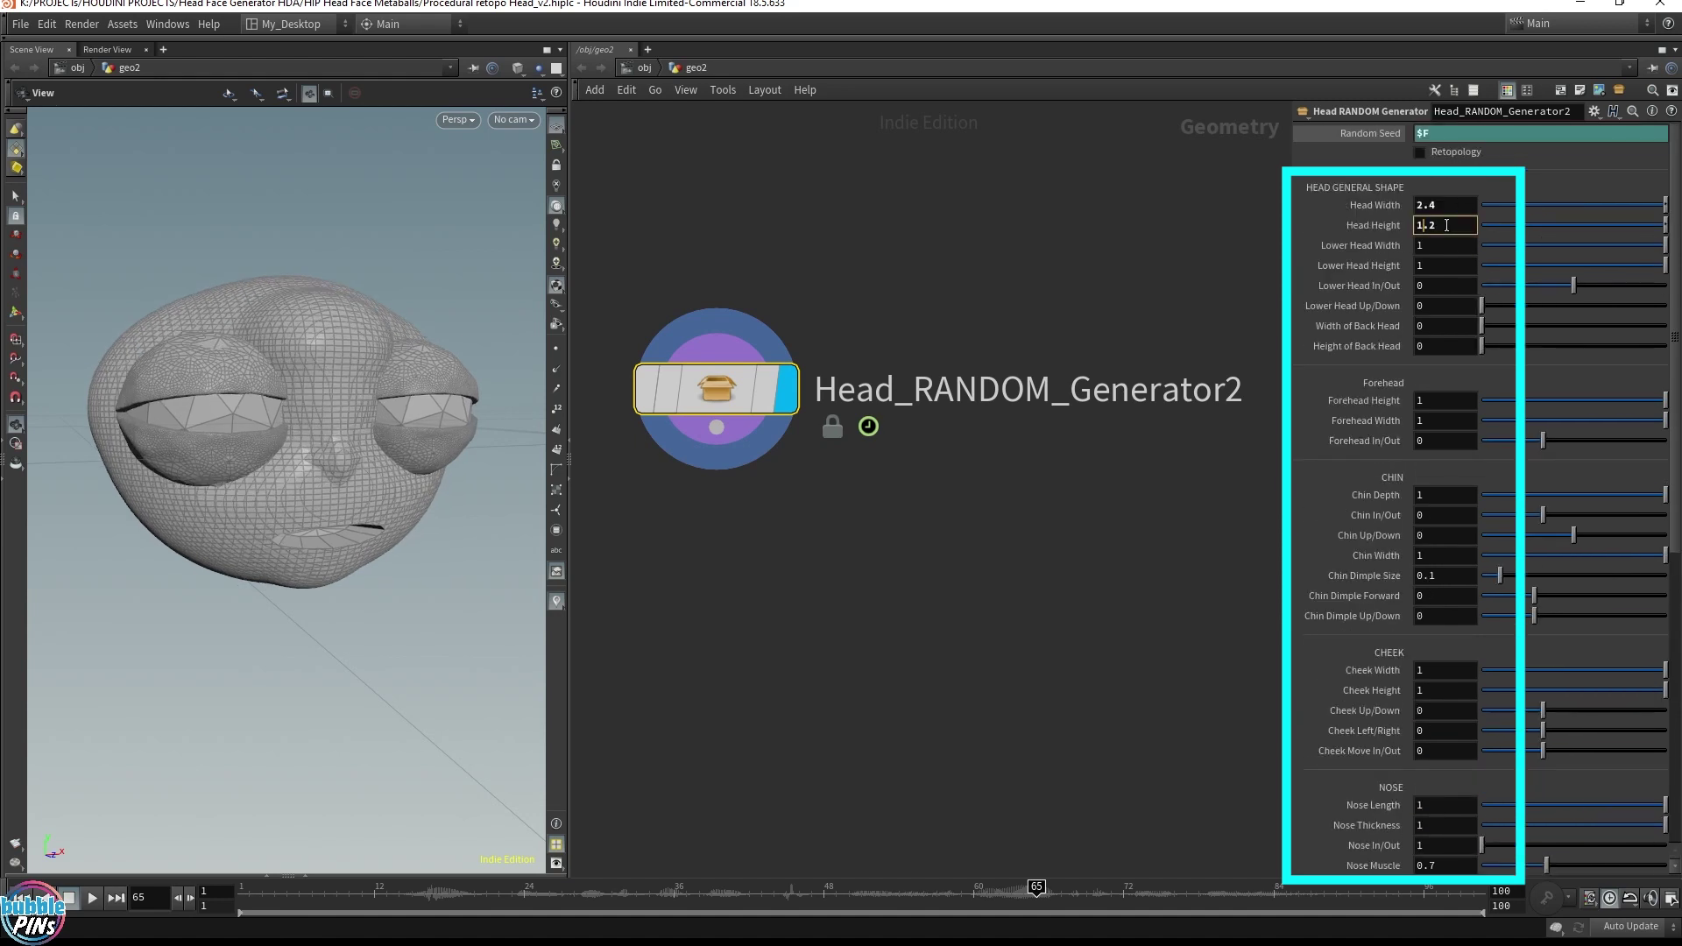
{"action": "left_click", "coordinate": [1445, 400]}
{"action": "type", "text": ".1"}
{"action": "left_click", "coordinate": [1448, 420]}
{"action": "type", "text": ".5"}
Step: Set Eyeball Size to 0.7, Nose In/Out to 2.5, Nose Muscle to 1.3, Nose Muscle Left/Right to 0.065 and Nose Root to 1.5
{"action": "scroll", "coordinate": [1448, 420], "scroll_direction": "down", "scroll_amount": 6}
{"action": "left_click", "coordinate": [1453, 790]}
{"action": "key", "text": "BackSpace"}
{"action": "type", "text": "6"}
{"action": "left_click", "coordinate": [1445, 458]}
{"action": "type", "text": "1.8"}
{"action": "left_click", "coordinate": [1457, 479]}
{"action": "scroll", "coordinate": [1457, 479], "scroll_direction": "up", "scroll_amount": 6}
{"action": "left_click", "coordinate": [1445, 537]}
{"action": "scroll", "coordinate": [1445, 537], "scroll_direction": "up", "scroll_amount": 5}
{"action": "left_click", "coordinate": [1469, 500]}
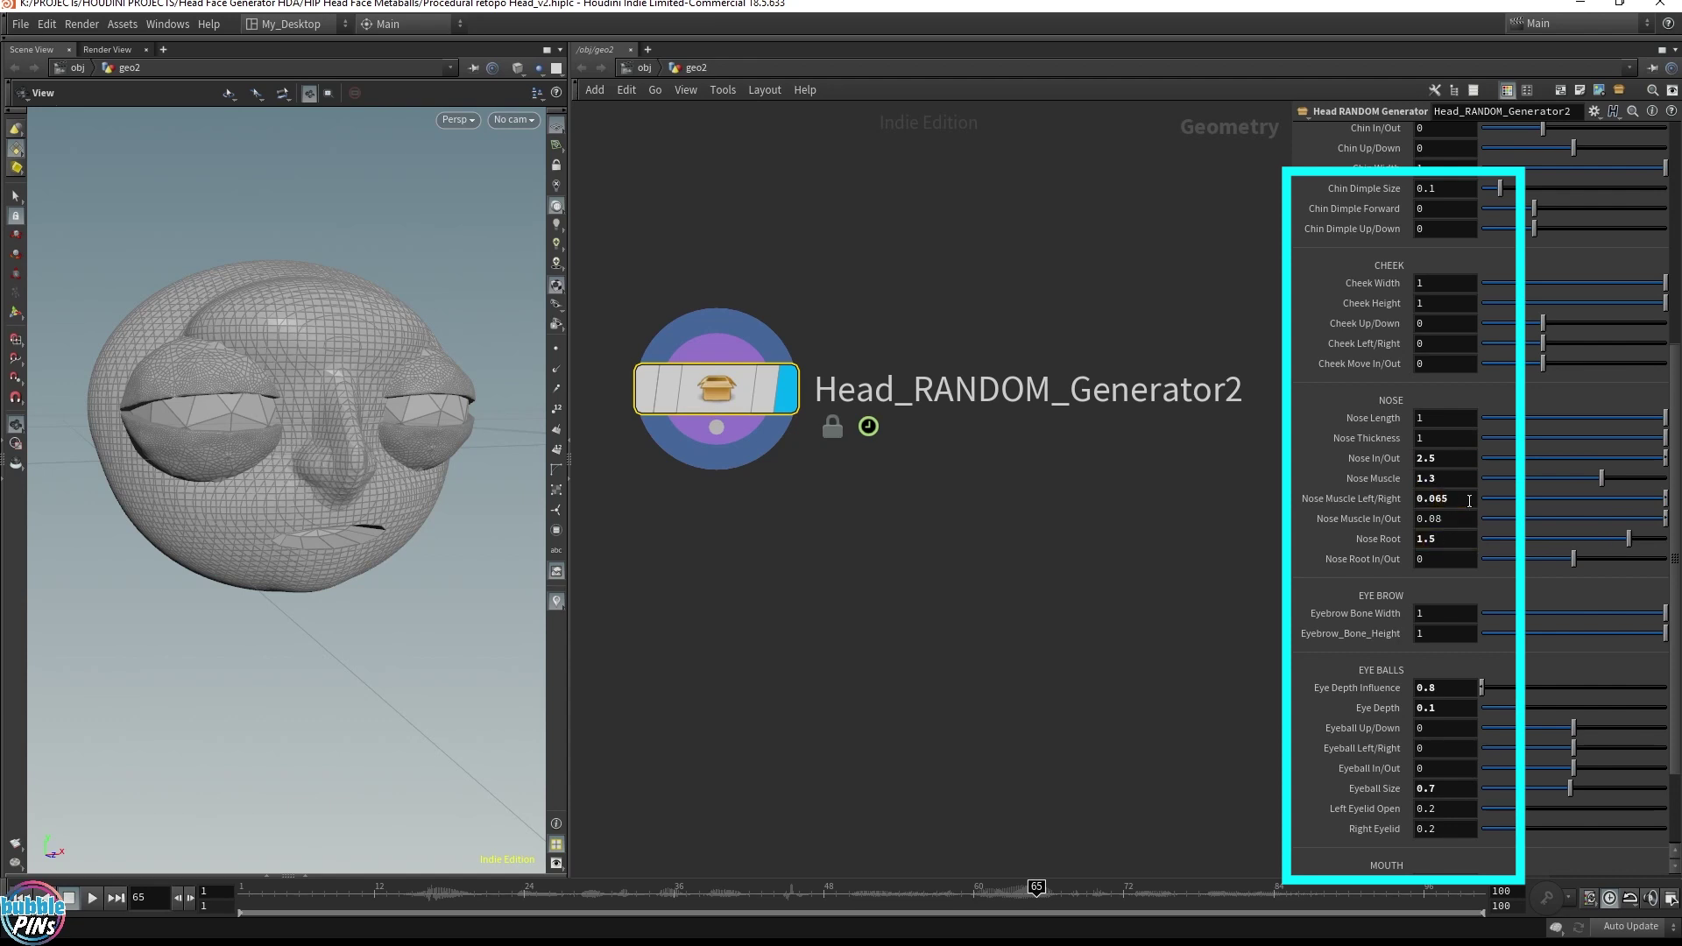
{"action": "left_click", "coordinate": [1004, 606]}
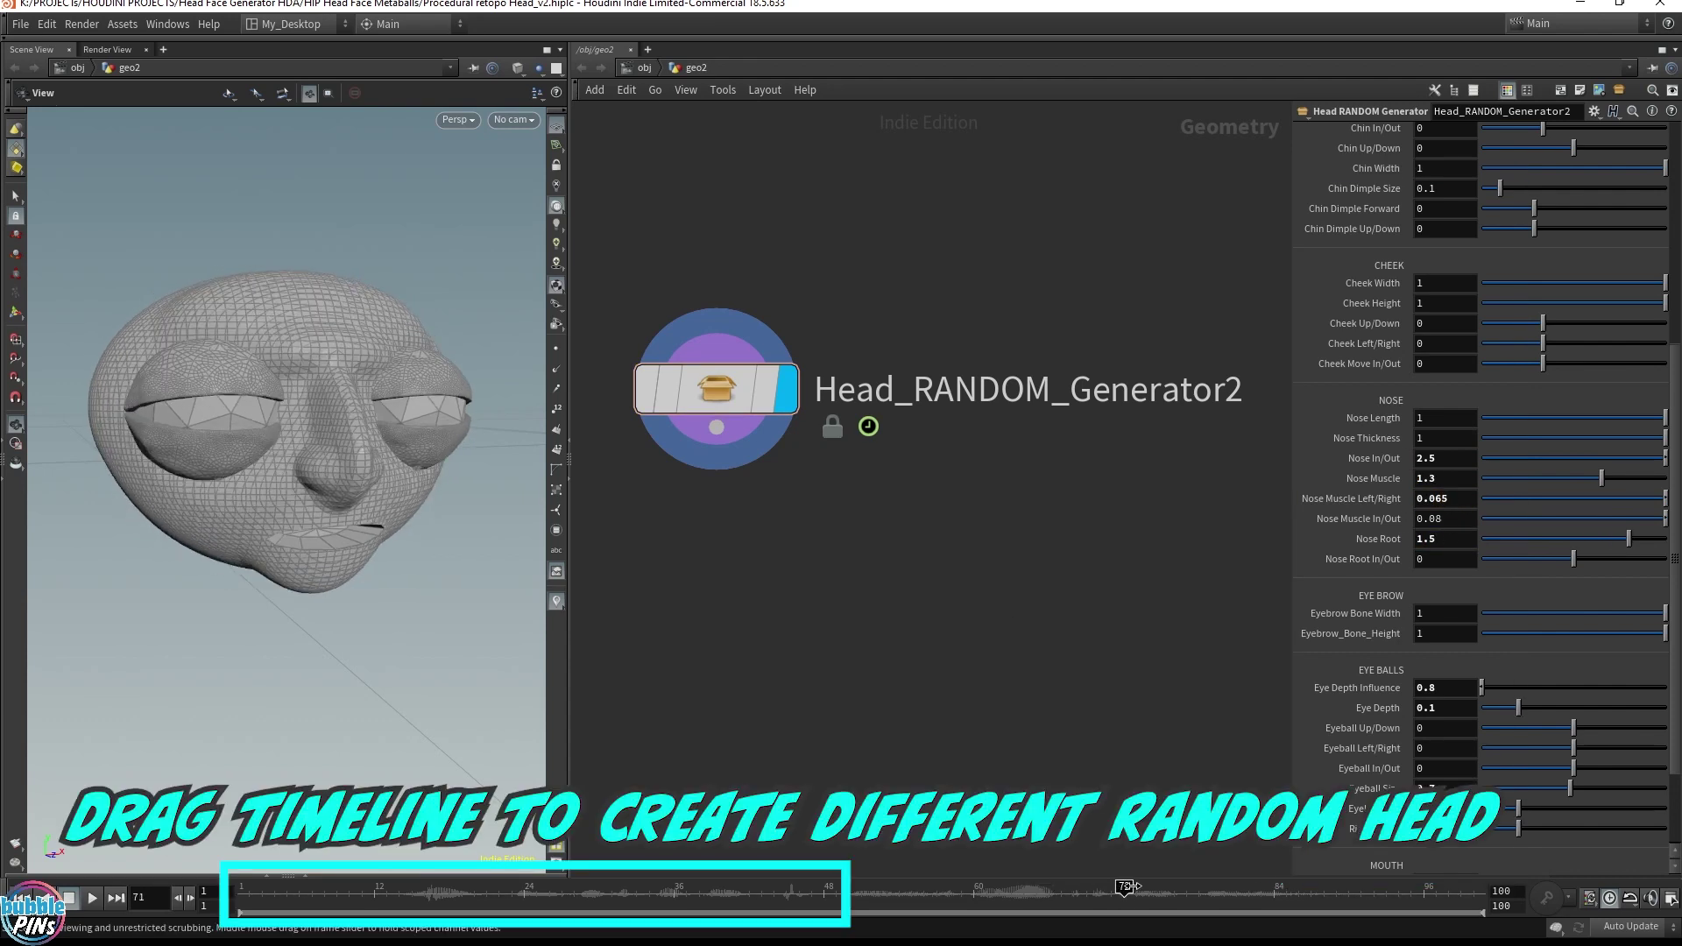
Step: Scrub through the timeline to preview random head variations and stop at frame 23
{"action": "left_click_drag", "start_coordinate": [1199, 887], "coordinate": [1590, 866]}
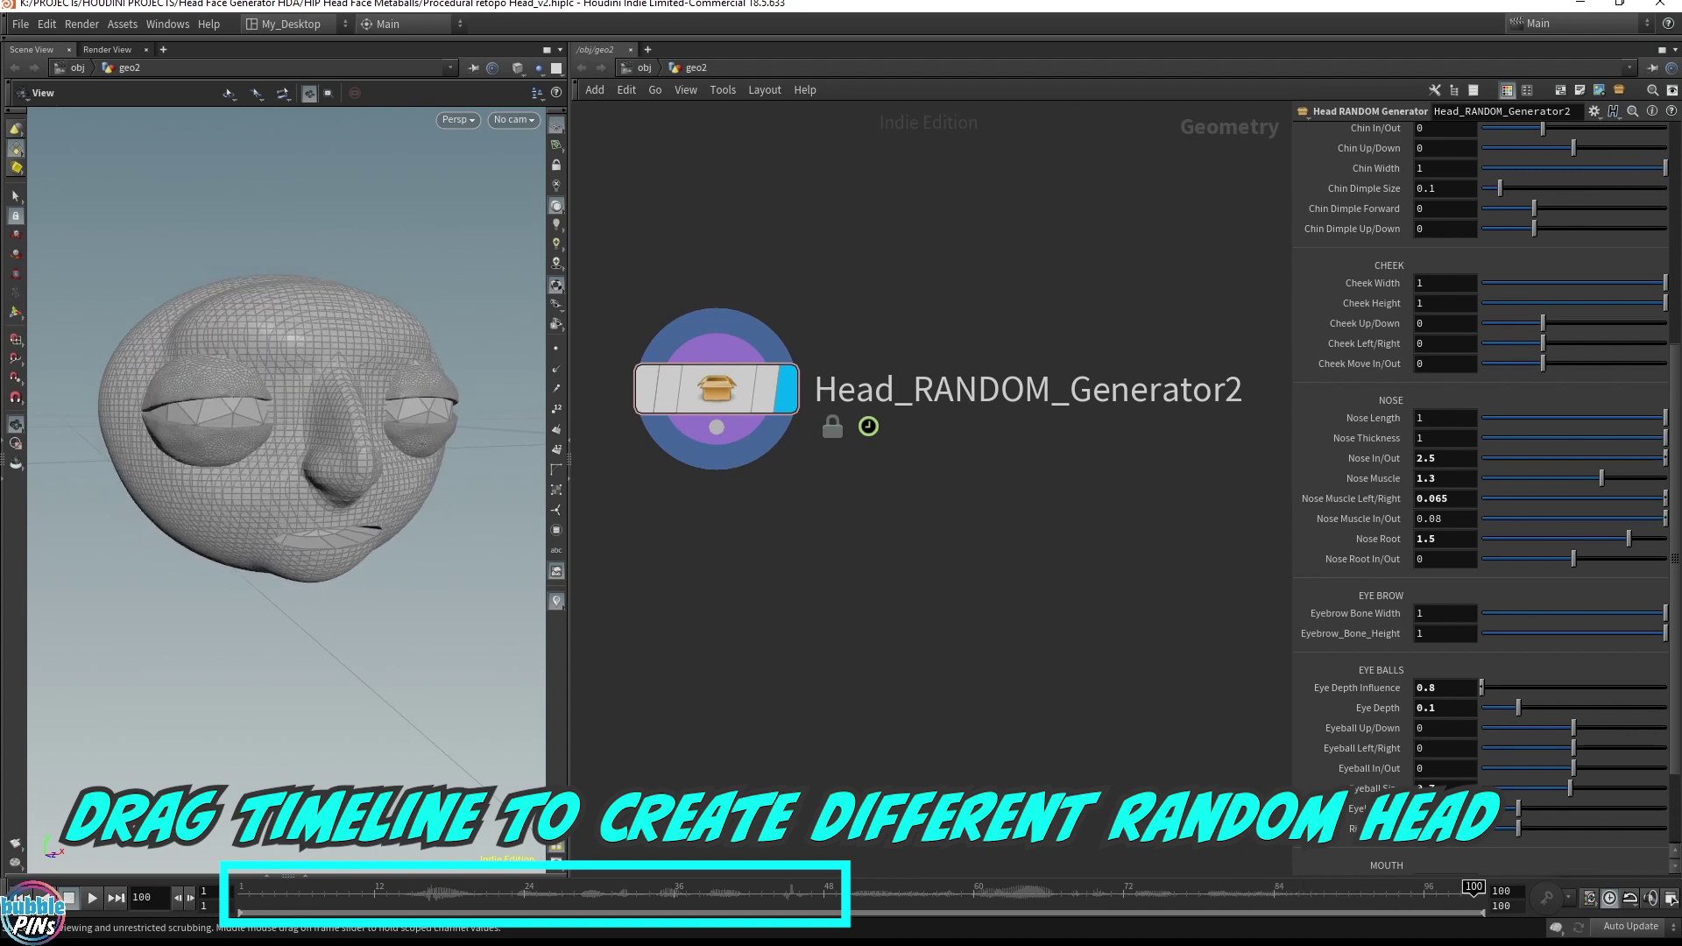
{"action": "left_click_drag", "start_coordinate": [1474, 887], "coordinate": [525, 891]}
{"action": "key", "text": "Left"}
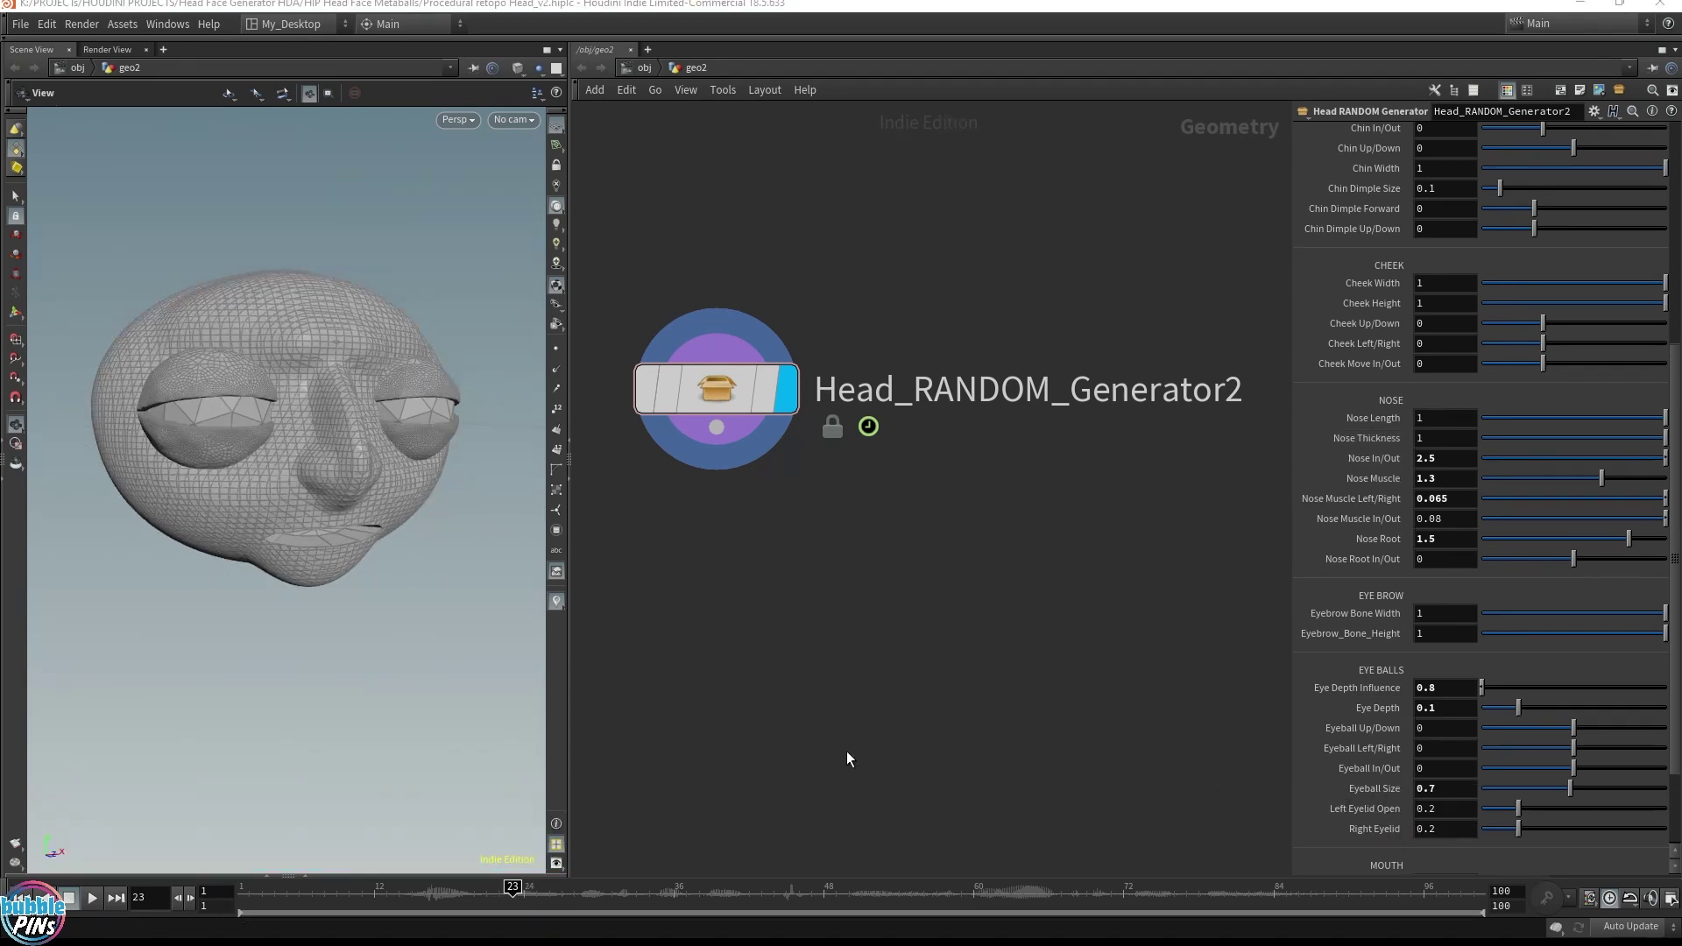
Step: Set Cheek Width to 3.6, Nose Thickness to 1.1, Nose In/Out to 1.4, Nose Muscle to 2.2, Nose Root to 1.7 and Eyeball Size to 0.6
{"action": "scroll", "coordinate": [1363, 481], "scroll_direction": "up", "scroll_amount": 8}
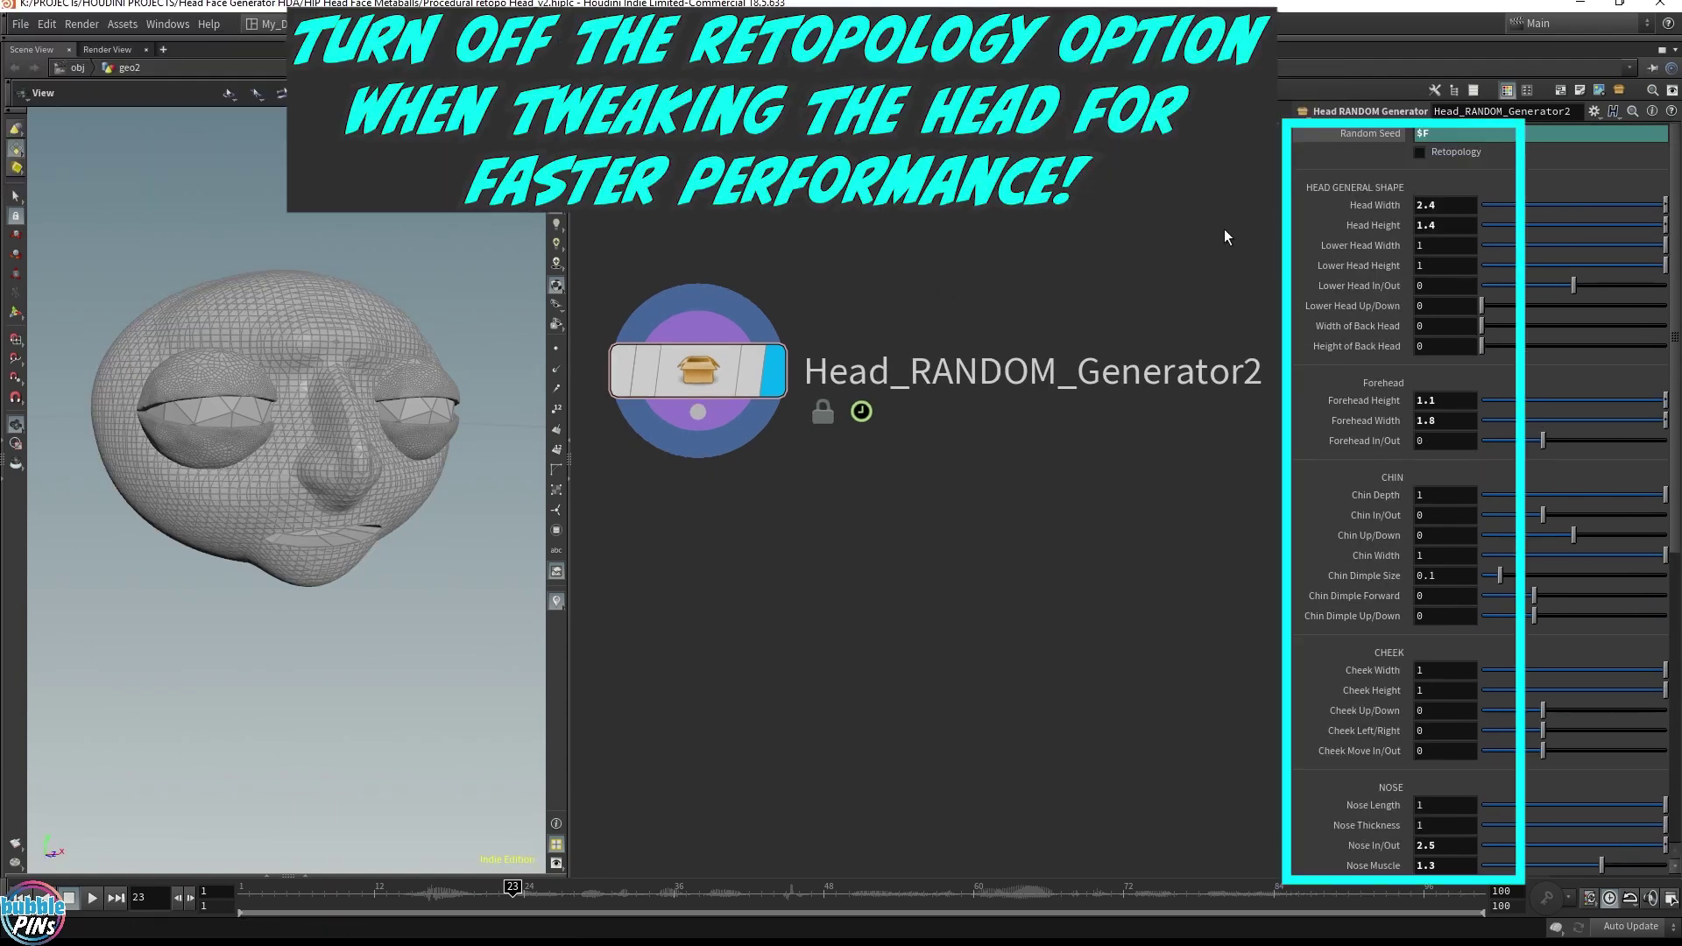
{"action": "scroll", "coordinate": [1453, 613], "scroll_direction": "down", "scroll_amount": 5}
{"action": "middle_click_drag", "start_coordinate": [1441, 718], "coordinate": [1480, 719]}
{"action": "scroll", "coordinate": [1449, 718], "scroll_direction": "down", "scroll_amount": 3}
{"action": "middle_click_drag", "start_coordinate": [1454, 765], "coordinate": [1423, 765]}
{"action": "left_click_drag", "start_coordinate": [263, 437], "coordinate": [333, 438]}
{"action": "scroll", "coordinate": [1450, 526], "scroll_direction": "up", "scroll_amount": 1}
{"action": "mouse_move", "coordinate": [1445, 503]}
{"action": "middle_mouse_down"}
{"action": "mouse_move", "coordinate": [1415, 503]}
{"action": "mouse_move", "coordinate": [1441, 522]}
{"action": "middle_mouse_up"}
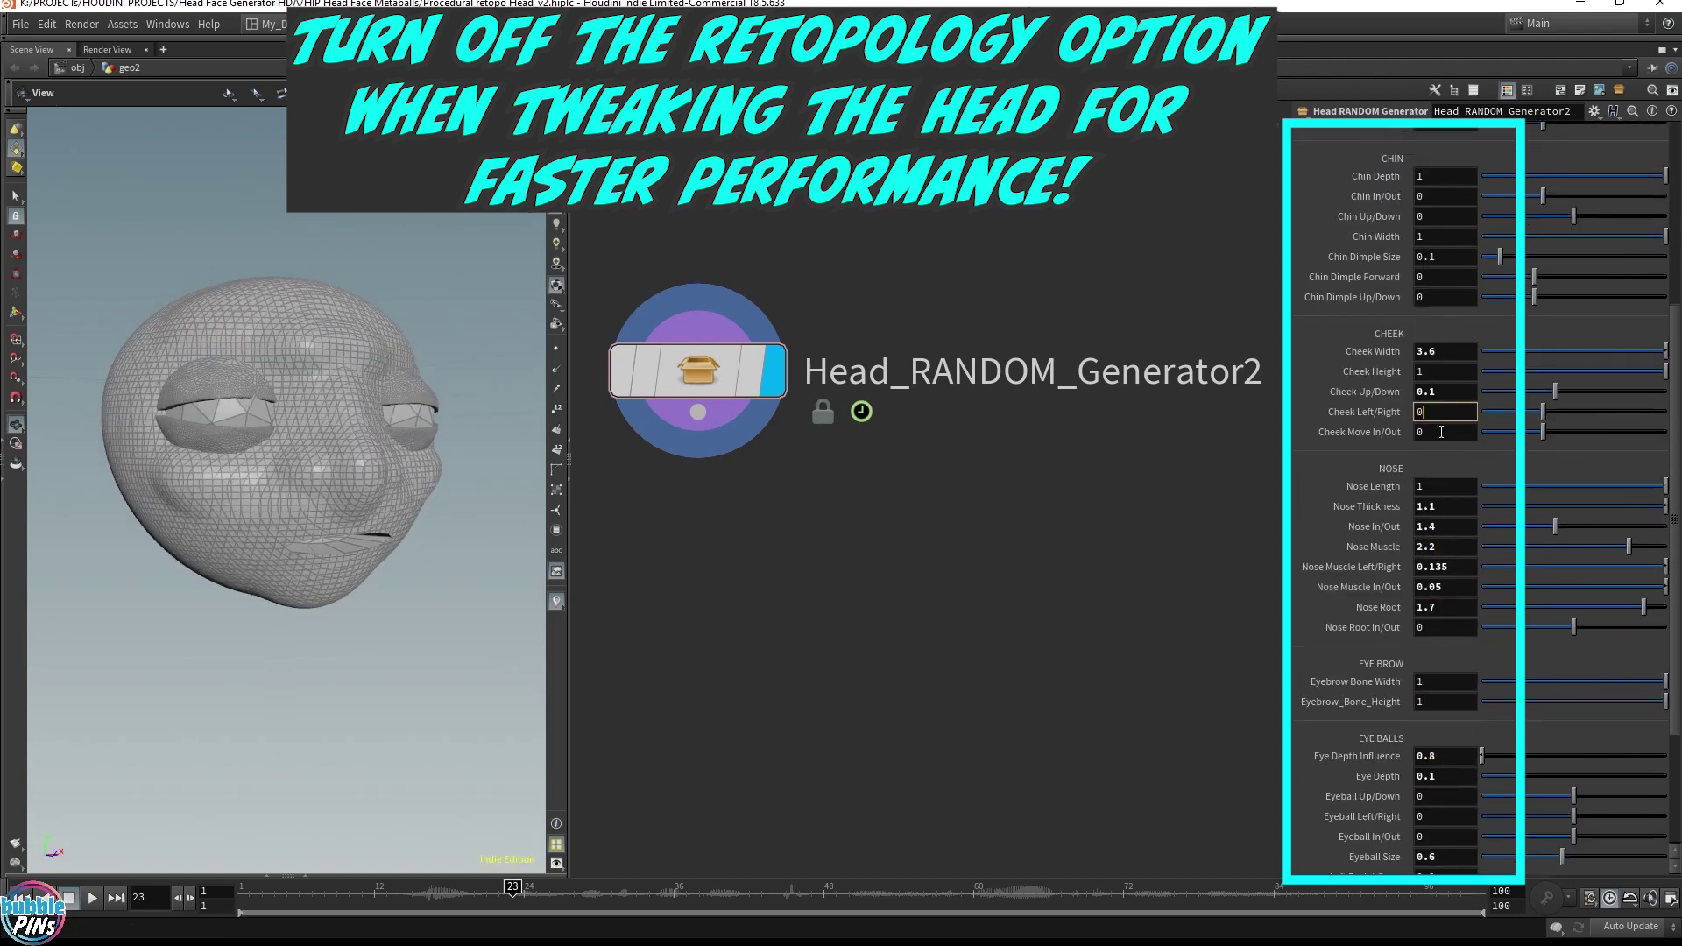
Step: Set Cheek Height to 1.5, Cheek Move In/Out to 0.1, Lower Head Height to 1.4, Lower Head In/Out to 0.1 and Chin Width to 0.6
{"action": "scroll", "coordinate": [1450, 645], "scroll_direction": "down", "scroll_amount": 2}
{"action": "scroll", "coordinate": [1450, 645], "scroll_direction": "up", "scroll_amount": 5}
{"action": "middle_click_drag", "start_coordinate": [1440, 417], "coordinate": [1450, 374]}
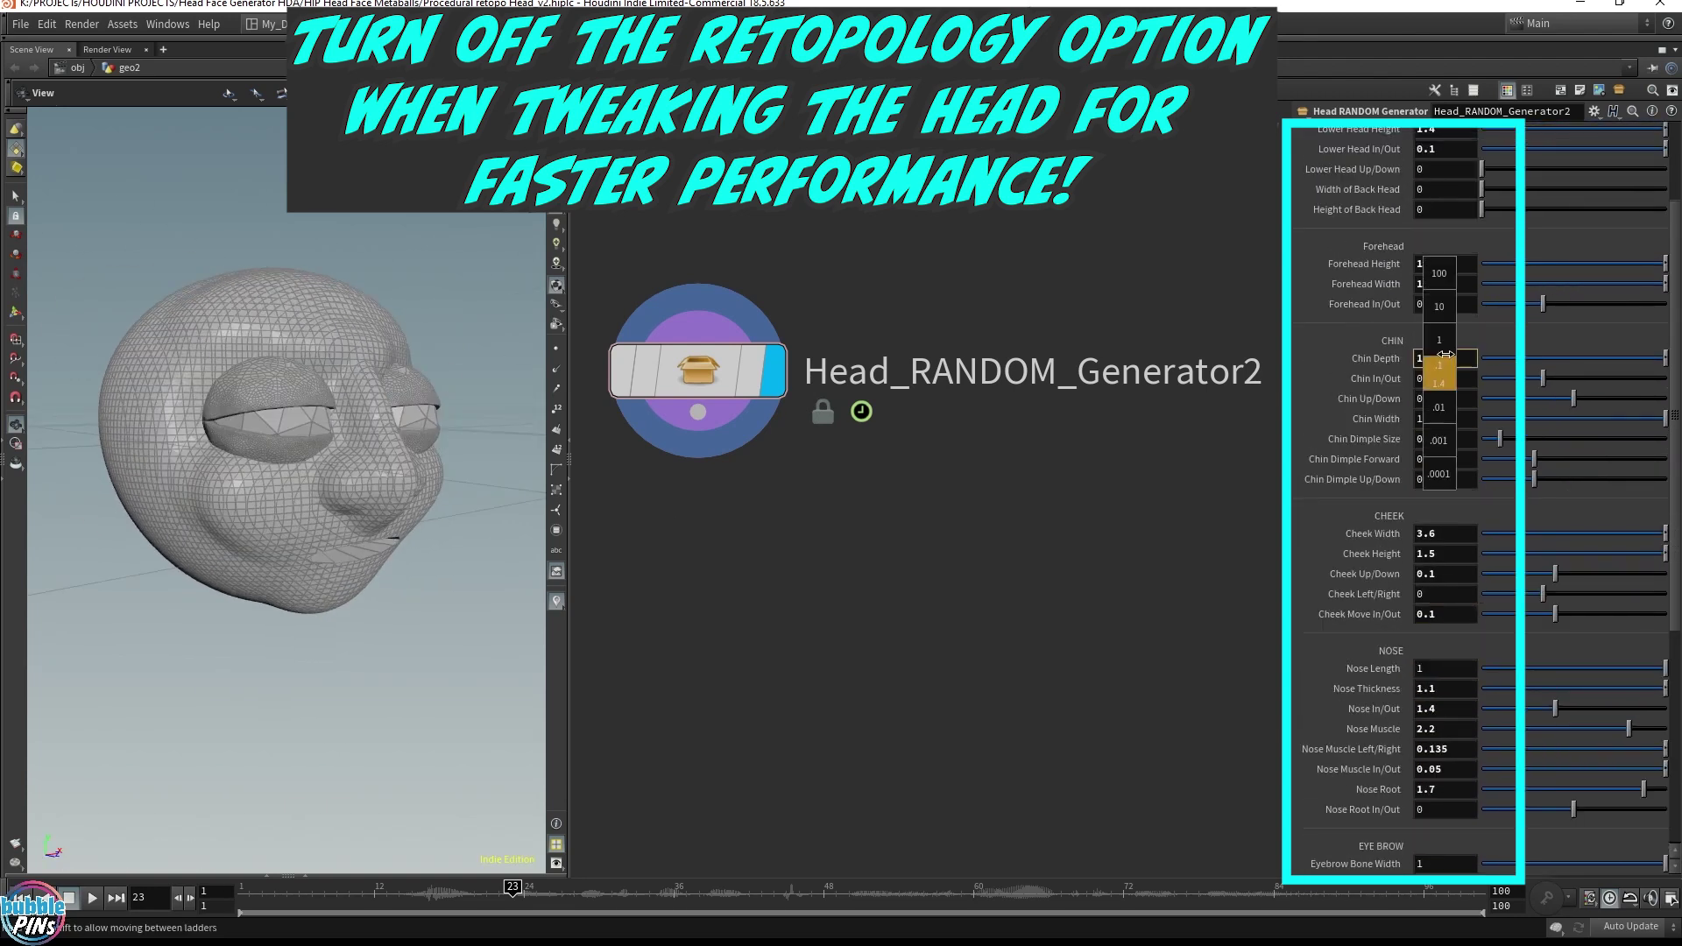
{"action": "scroll", "coordinate": [1448, 306], "scroll_direction": "up", "scroll_amount": 2}
{"action": "left_click", "coordinate": [1450, 402]}
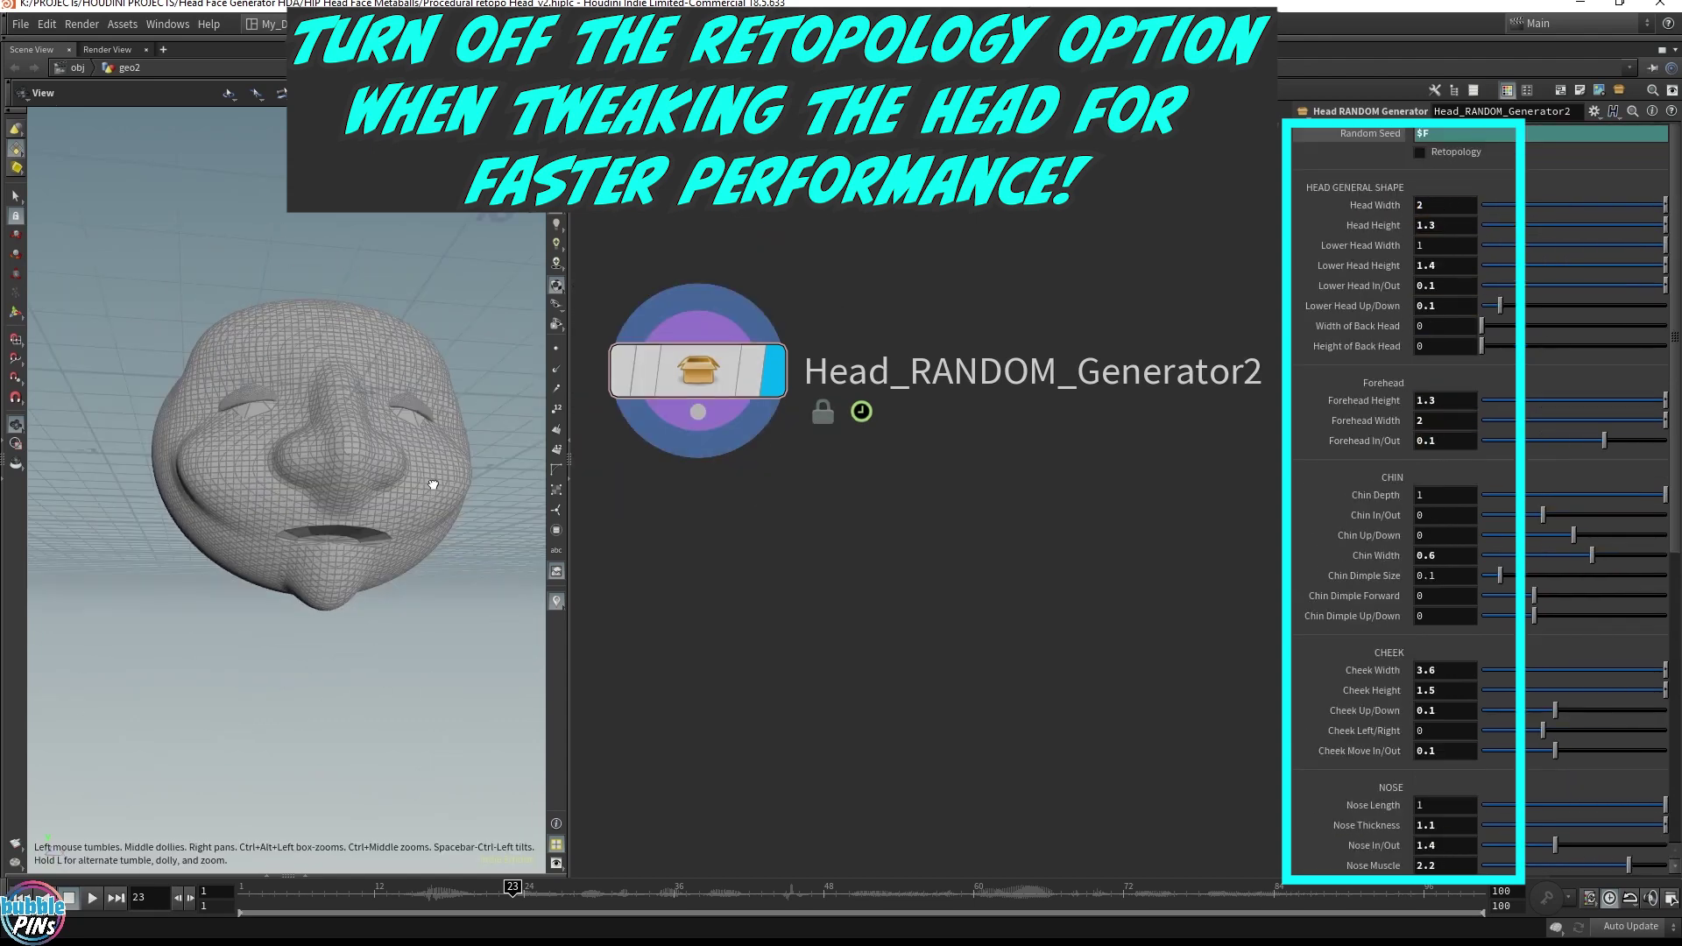
Step: Set Eye Depth Influence to 2.429, Eyeball Left/Right to -0.1, Eyeball In/Out to 0.13, Head Width to 1.8 and Forehead In/Out to 0.17
{"action": "middle_click_drag", "start_coordinate": [1451, 282], "coordinate": [1521, 314]}
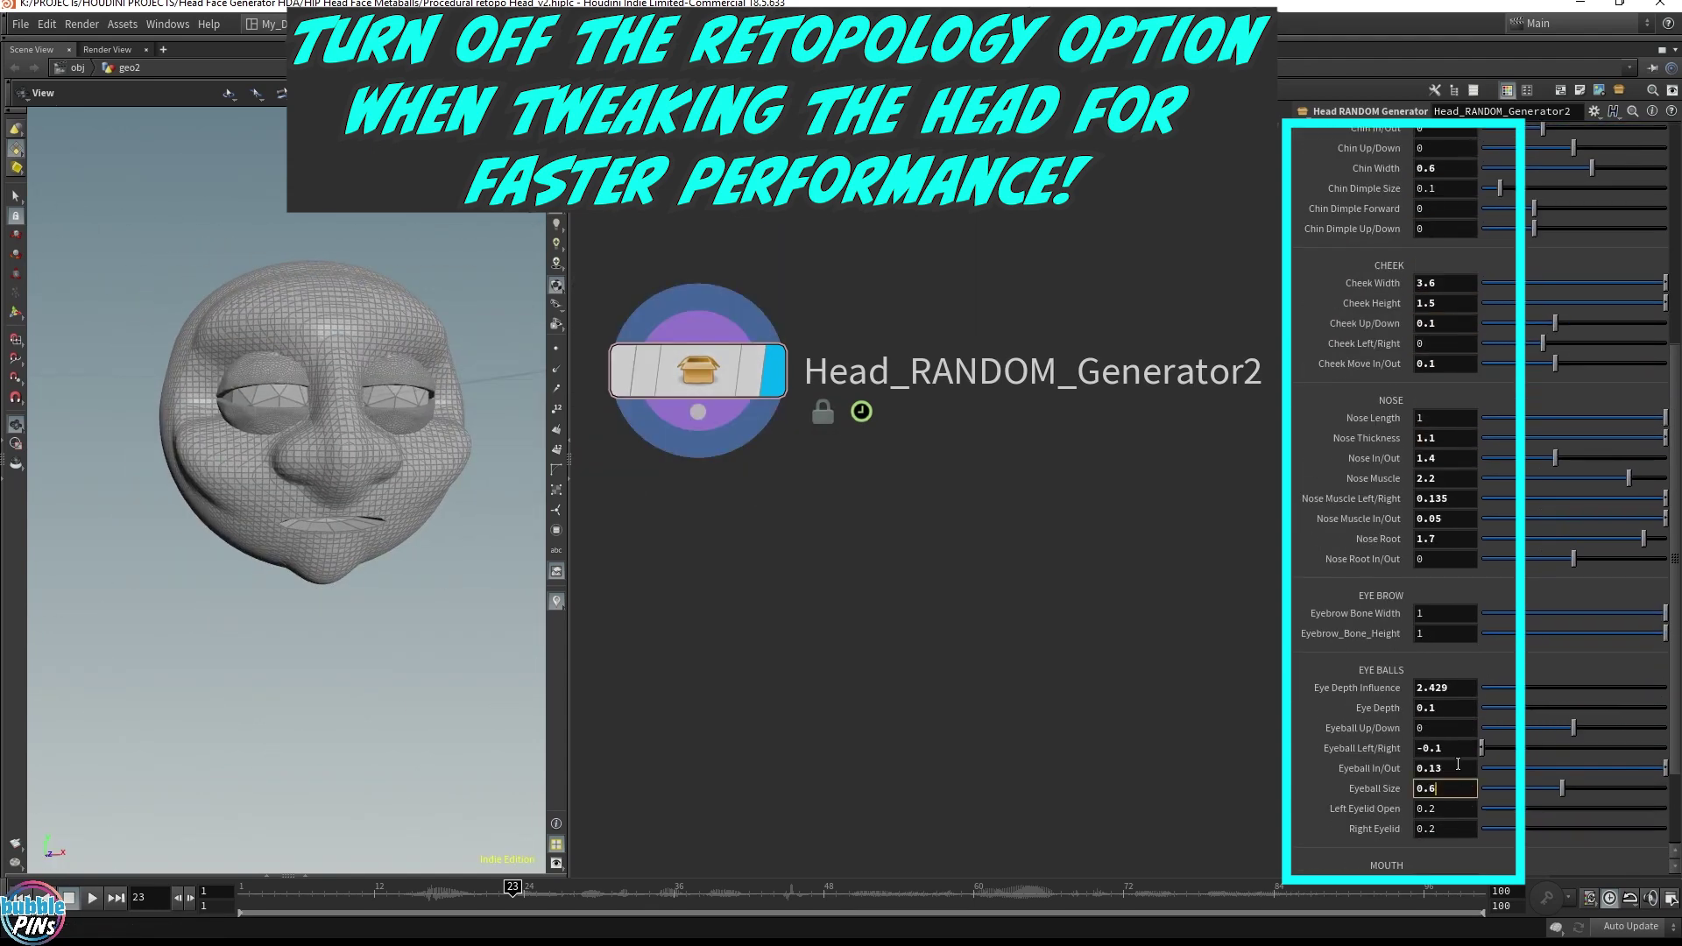
{"action": "left_click", "coordinate": [1443, 728]}
{"action": "key", "text": "Return"}
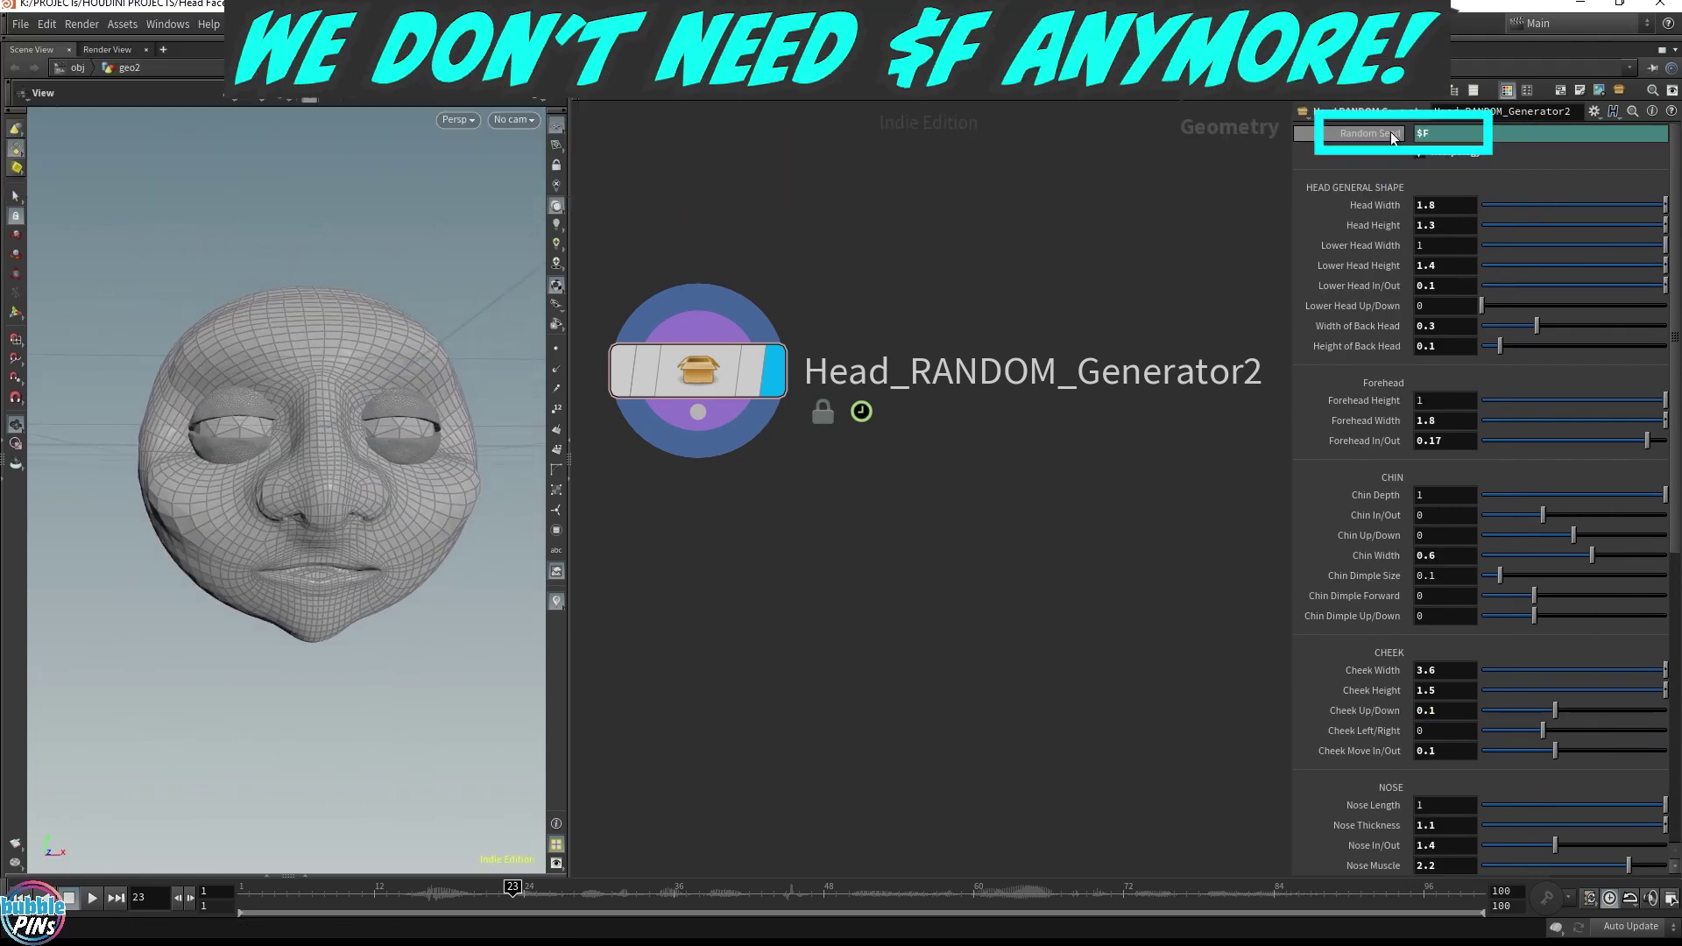
Step: Remove the $F expression from the head generator's Random Seed
{"action": "left_click", "coordinate": [1370, 129], "text": "ctrl+shift"}
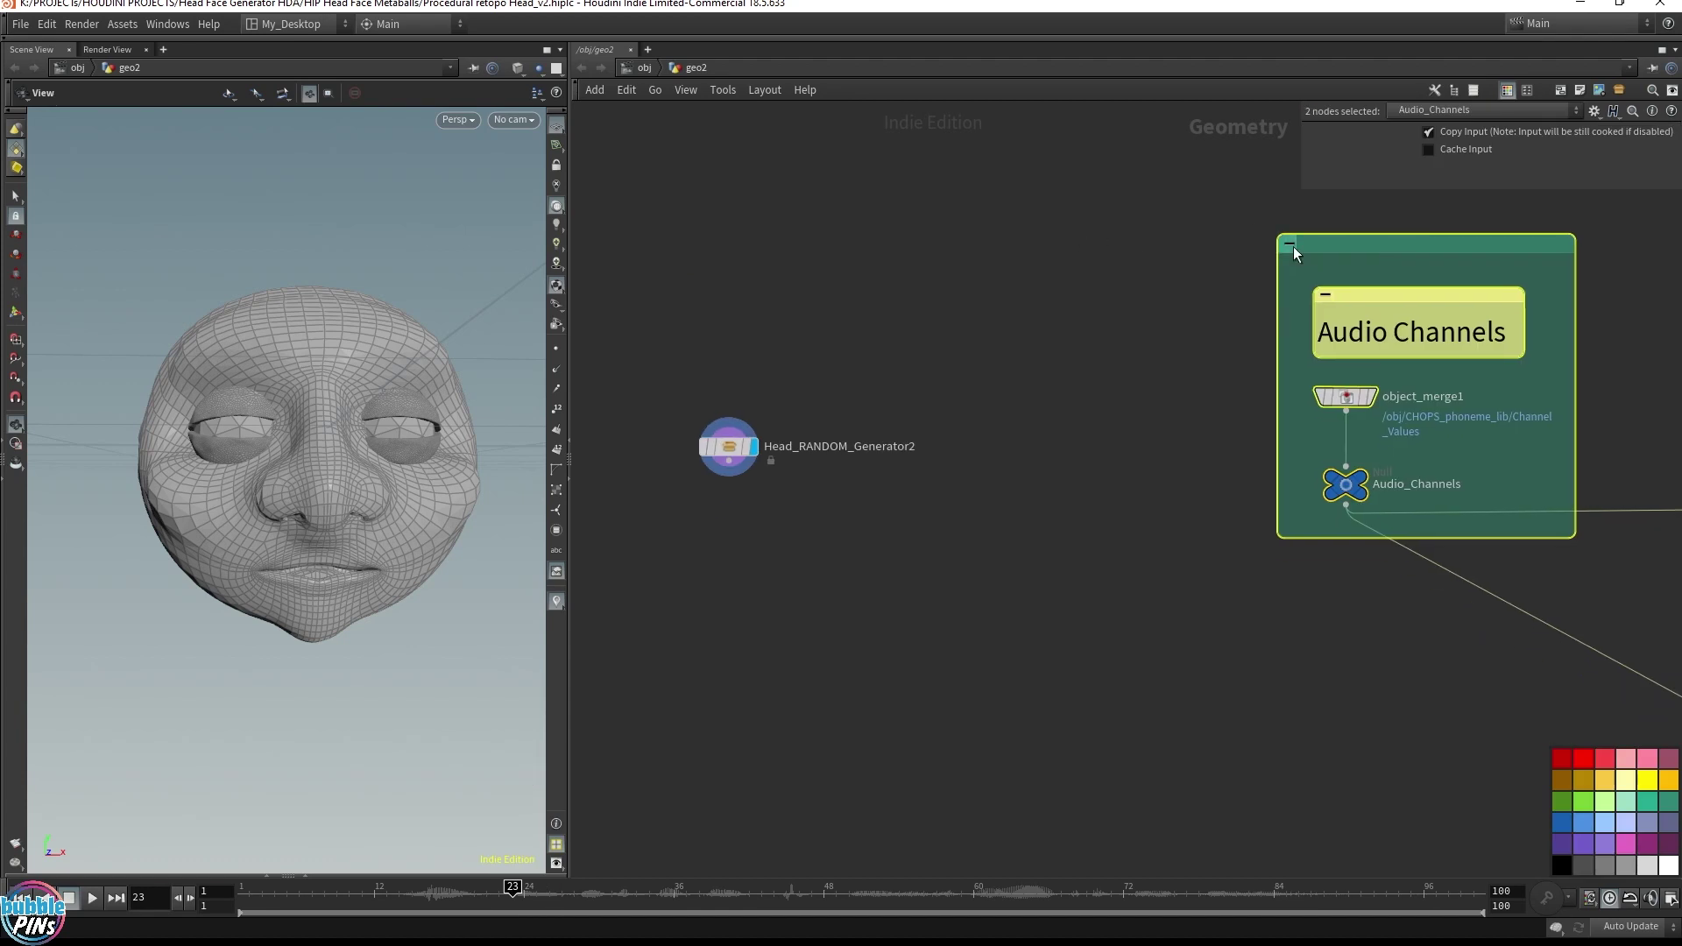
Step: Move the Audio Channels network box closer to the head generator node
{"action": "left_click_drag", "start_coordinate": [1293, 245], "coordinate": [984, 200]}
{"action": "scroll", "coordinate": [913, 312], "scroll_direction": "up", "scroll_amount": 5}
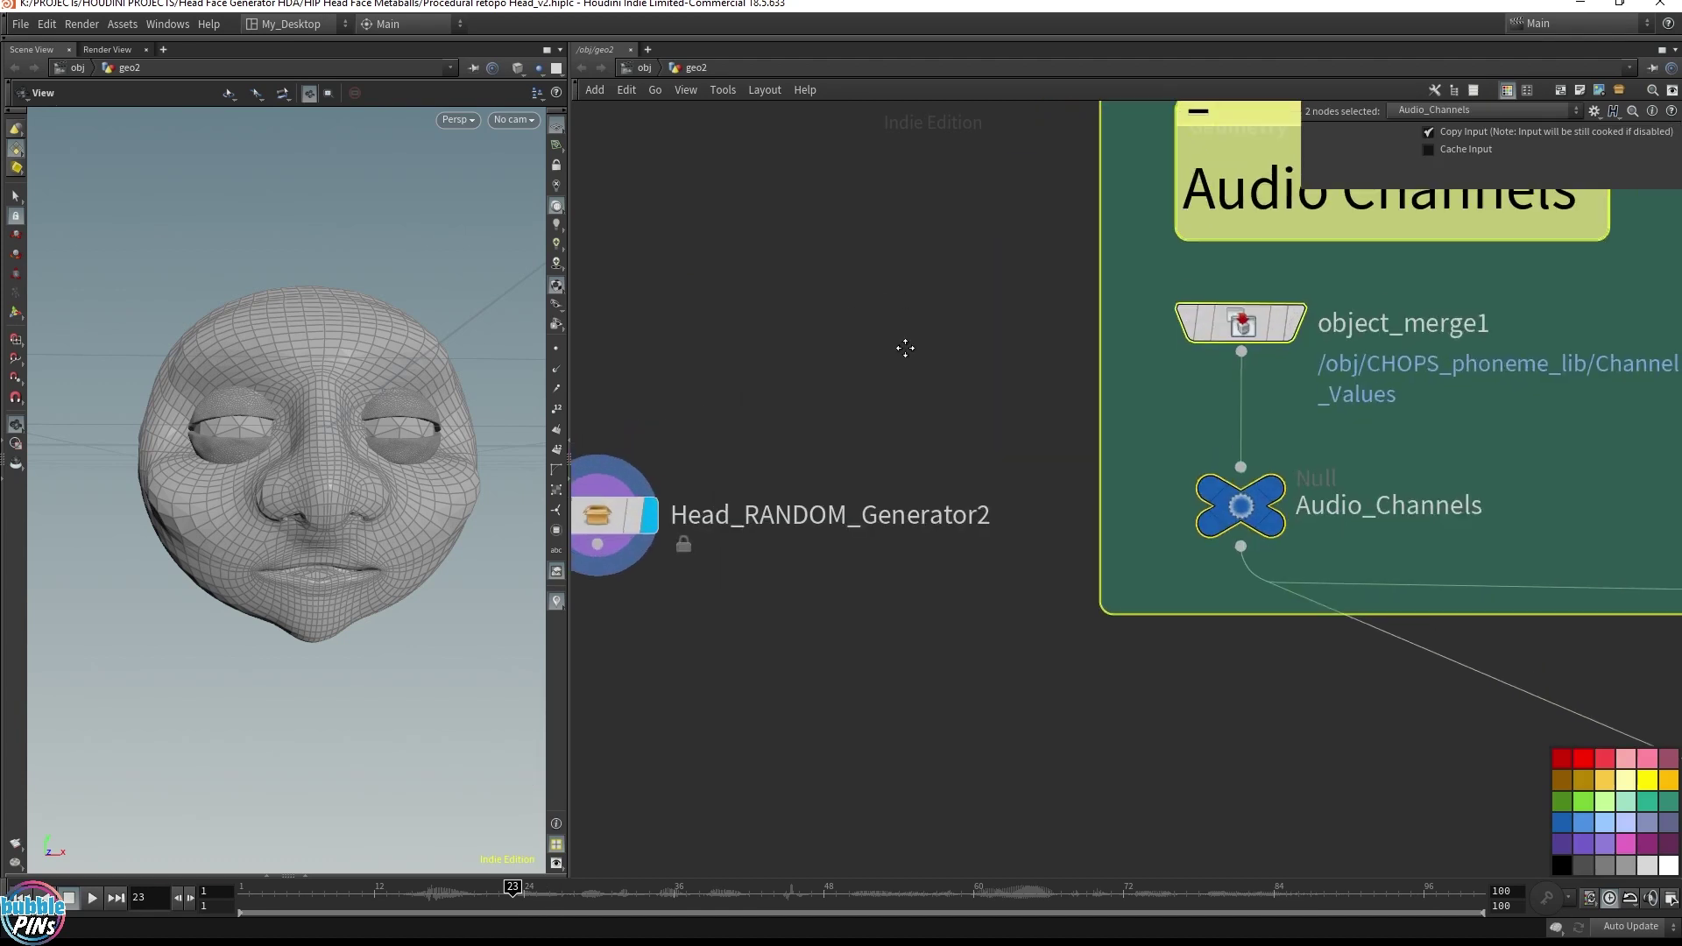
{"action": "scroll", "coordinate": [955, 386], "scroll_direction": "down", "scroll_amount": 3}
Step: Add a Facial Phoneme for CHOPS node below the head generator
{"action": "left_click", "coordinate": [1051, 664]}
{"action": "key", "text": "Tab"}
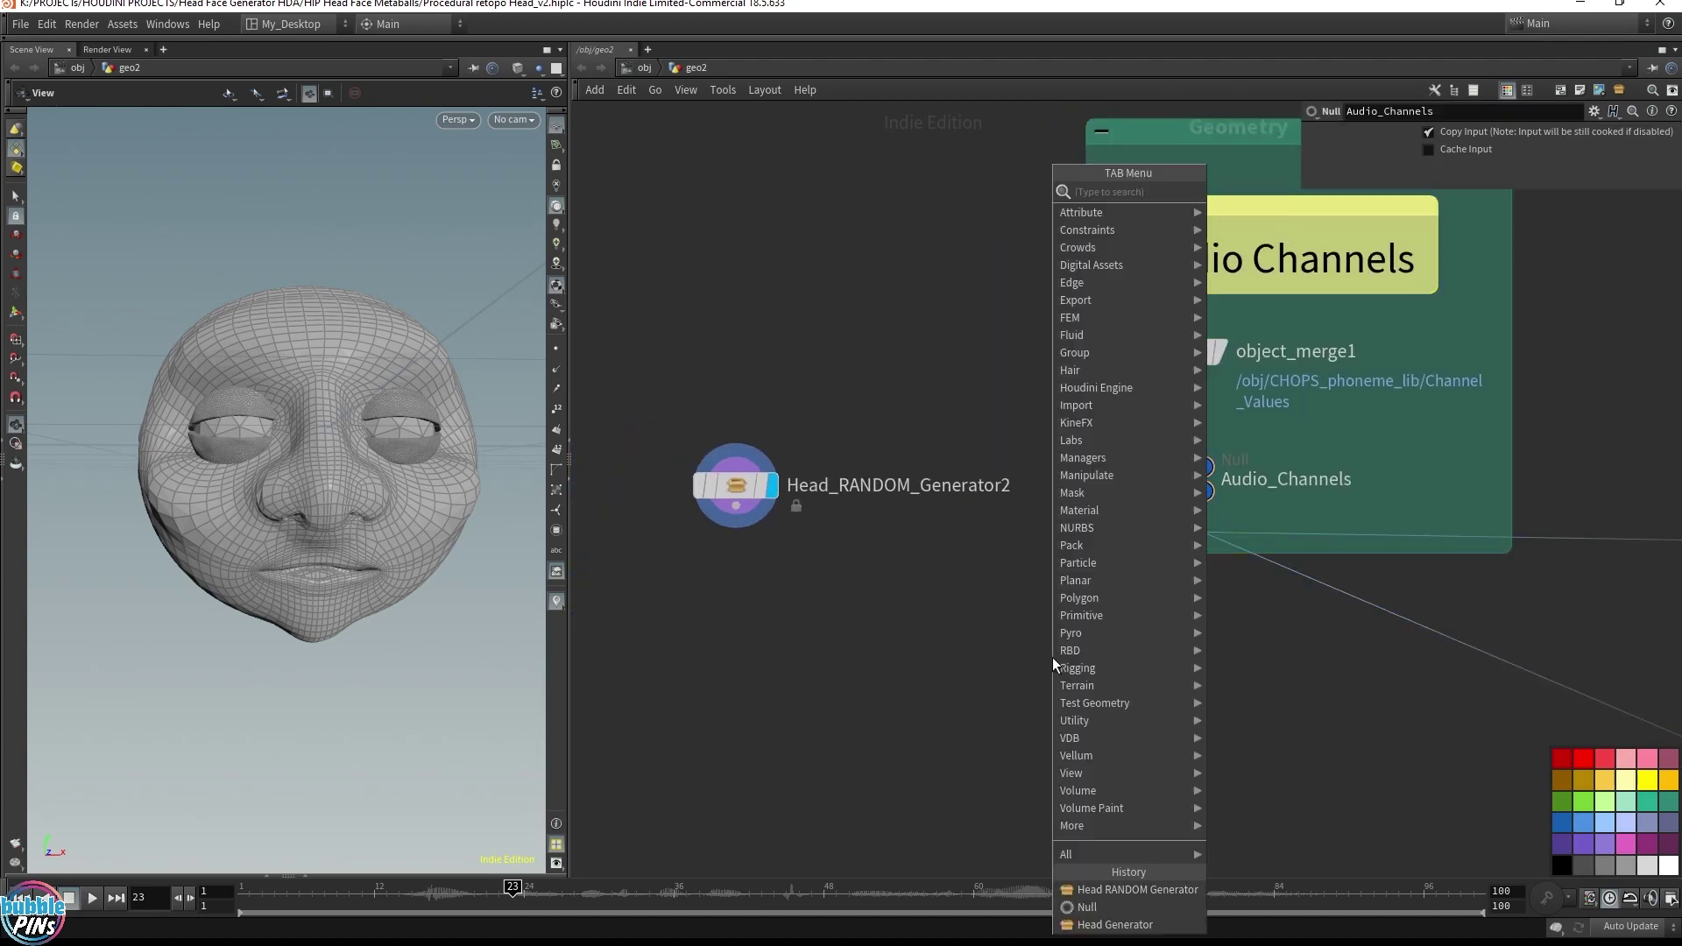
{"action": "type", "text": "facial"}
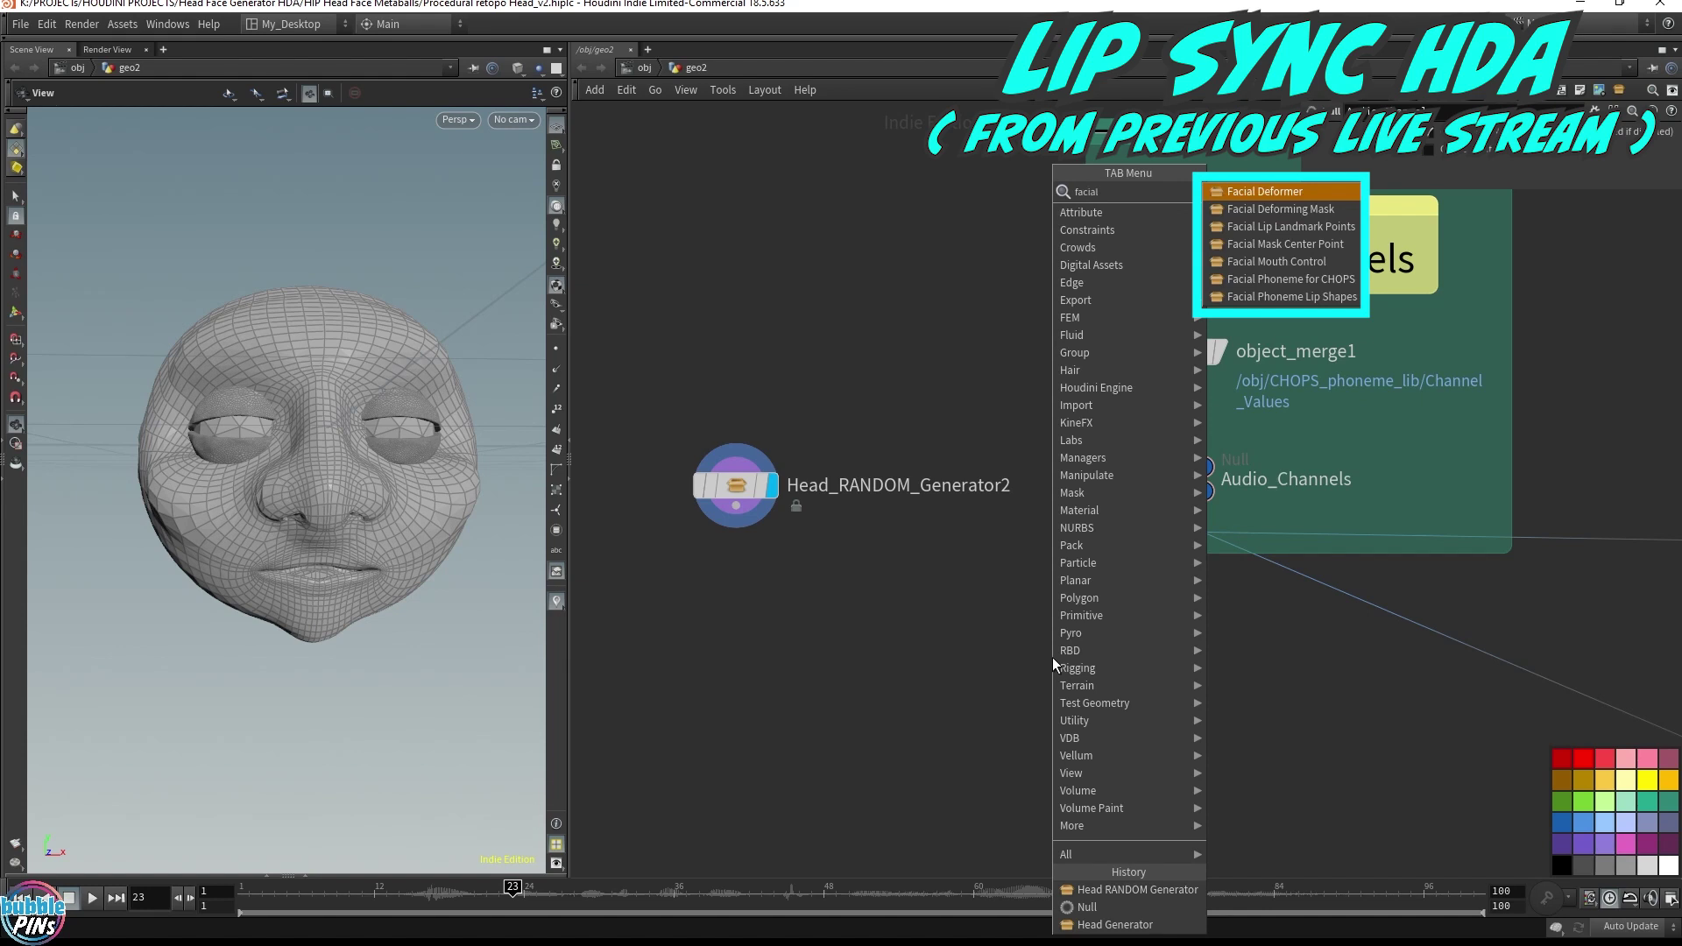
{"action": "key", "text": "Down"}
{"action": "key", "text": "Down"}
{"action": "key", "text": "Down"}
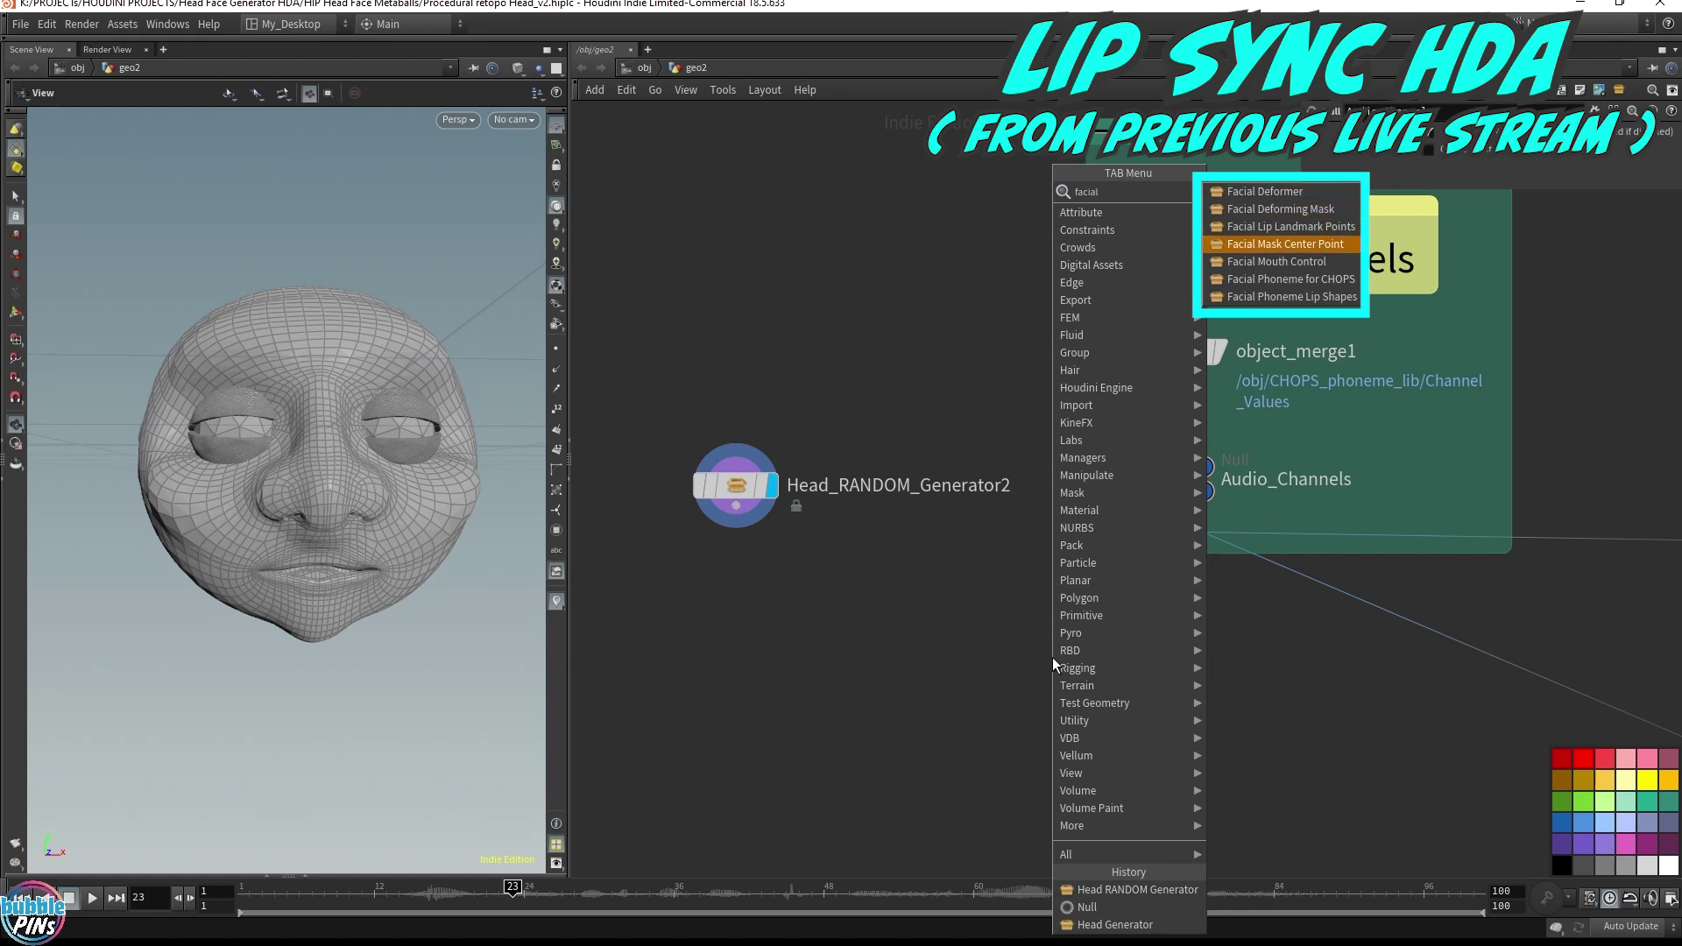
{"action": "key", "text": "Down"}
{"action": "key", "text": "Down"}
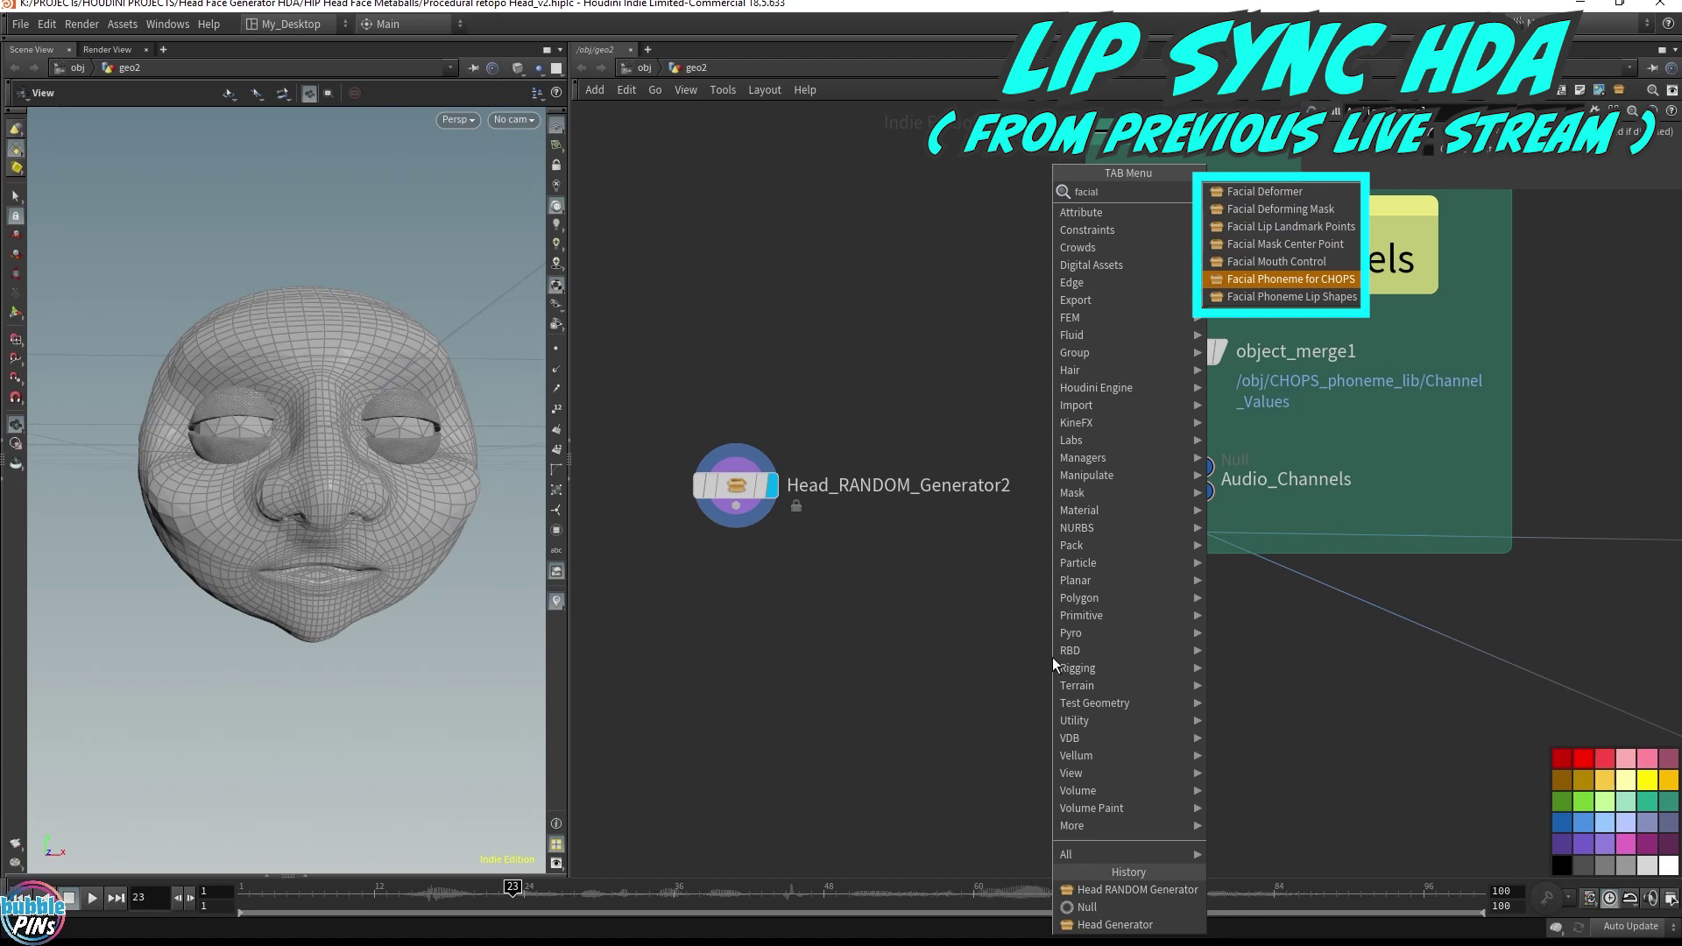
{"action": "key", "text": "Return"}
{"action": "left_click", "coordinate": [911, 612]}
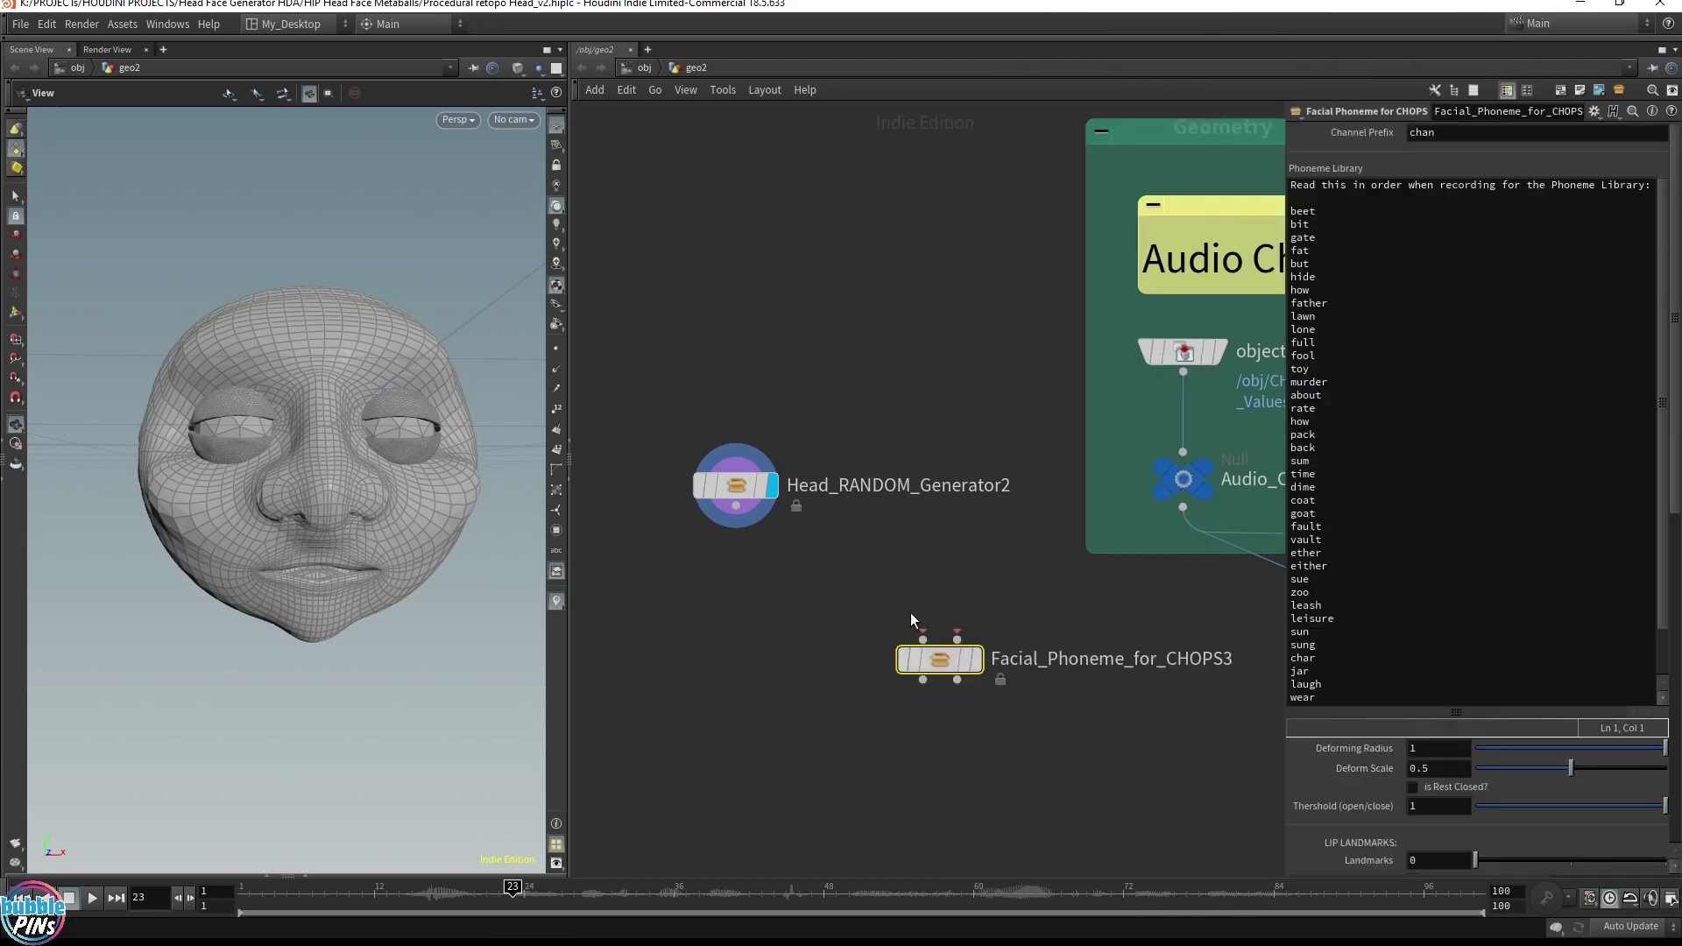
Step: Connect the head generator and Audio_Channels to the first and second inputs of the Facial Phoneme node and display it
{"action": "left_click_drag", "start_coordinate": [922, 638], "coordinate": [736, 506]}
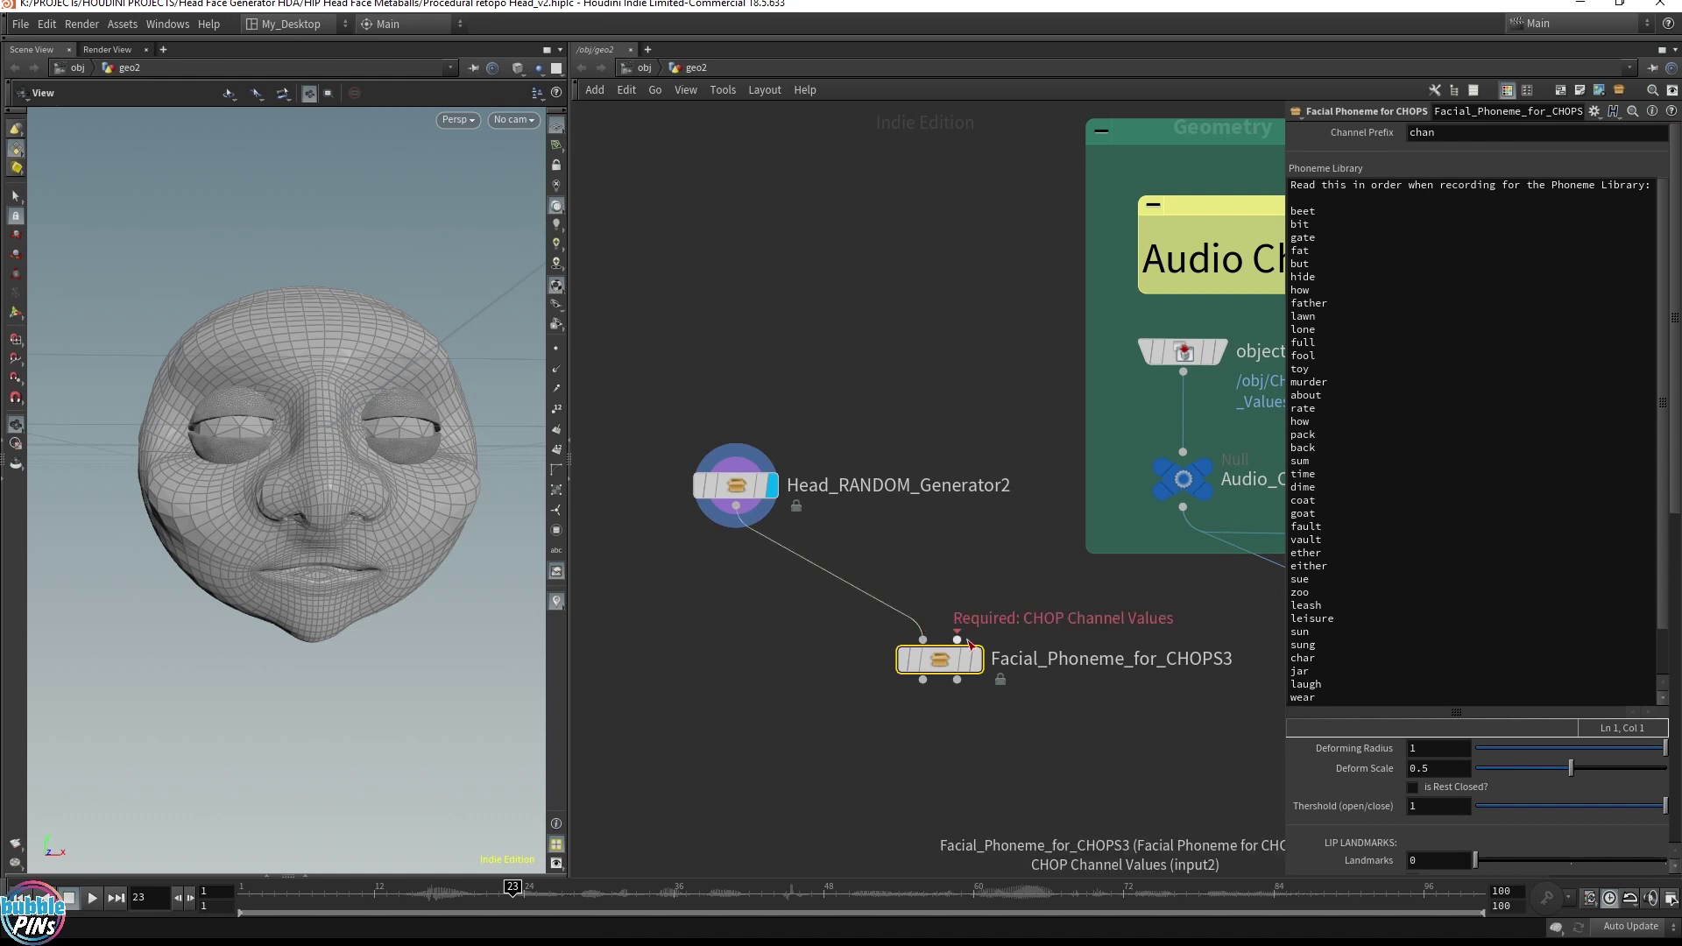
{"action": "left_click_drag", "start_coordinate": [956, 637], "coordinate": [1182, 506]}
{"action": "left_click", "coordinate": [975, 660]}
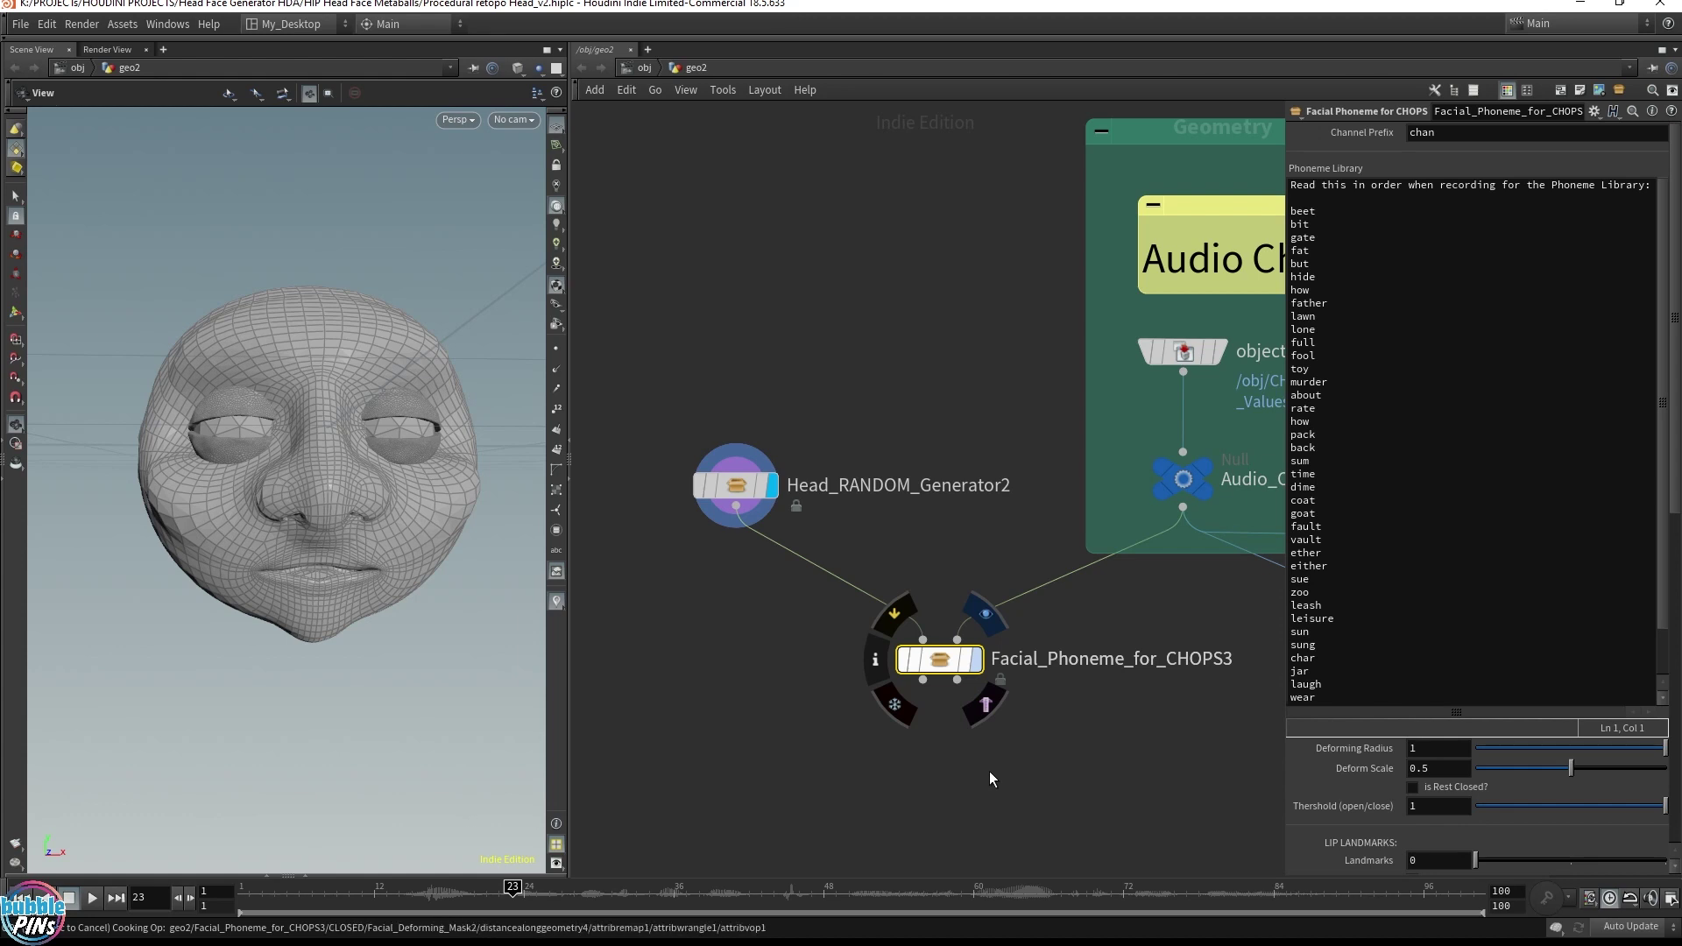
Step: Reposition the Facial Phoneme node and attach a Null to its second output
{"action": "left_click_drag", "start_coordinate": [828, 743], "coordinate": [1010, 642]}
{"action": "left_click_drag", "start_coordinate": [939, 659], "coordinate": [871, 631]}
{"action": "left_click", "coordinate": [889, 649]}
{"action": "key", "text": "Tab"}
{"action": "key", "text": "Return"}
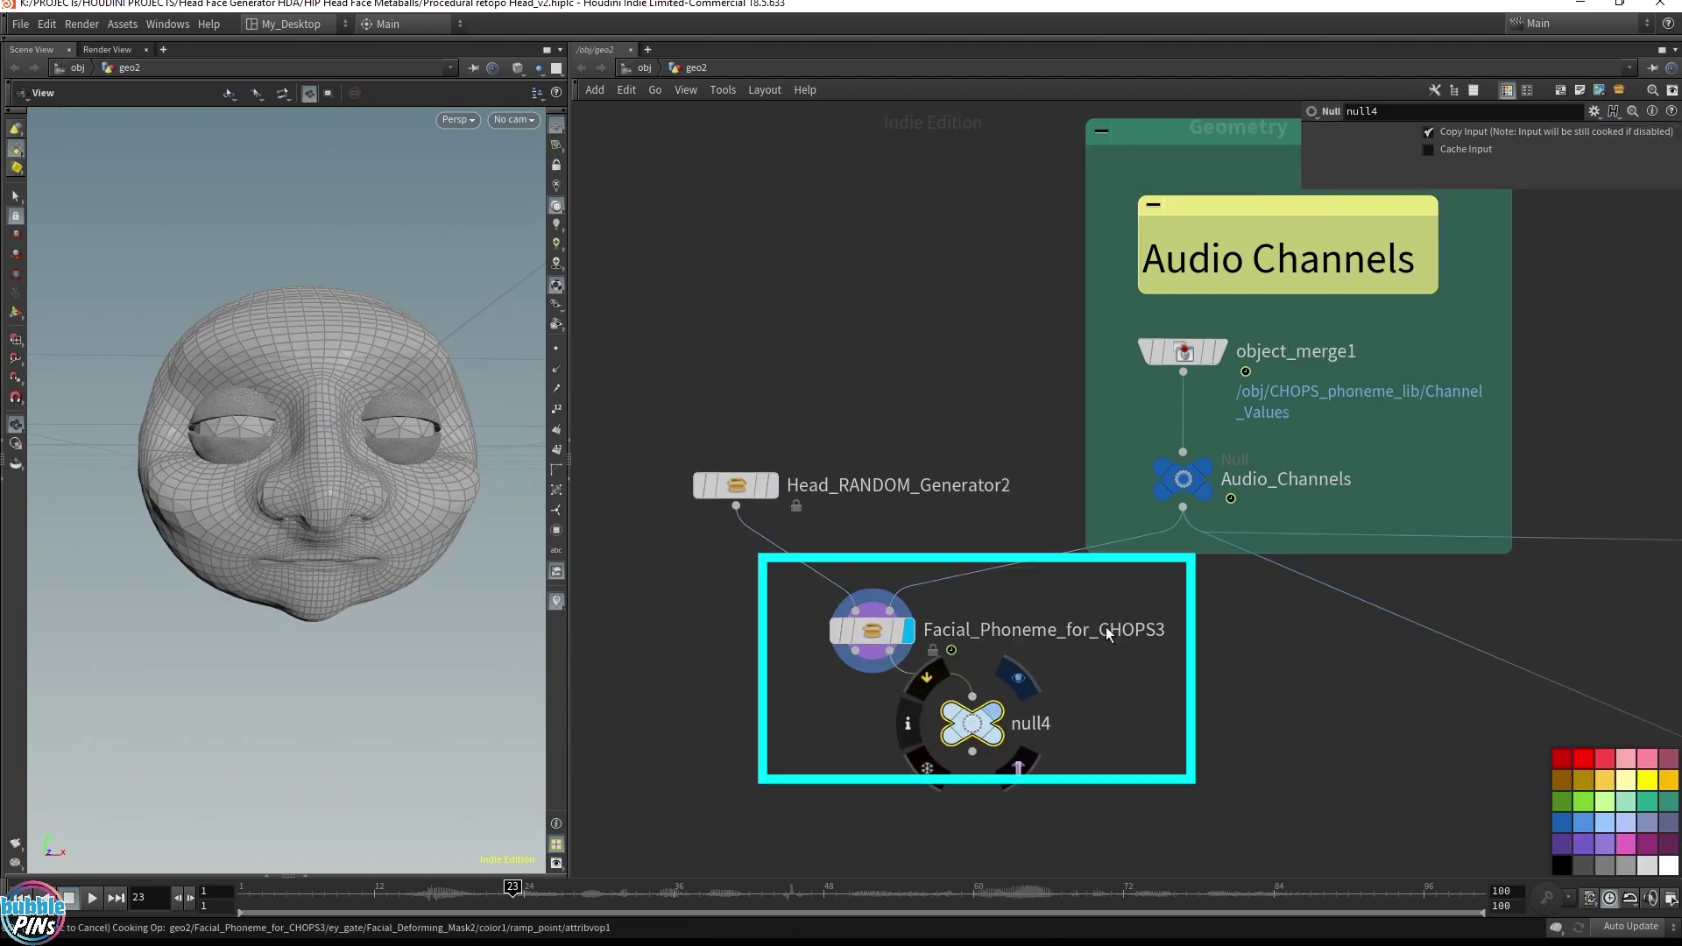
Step: Set the Facial Phoneme node's Deforming Radius to 0.25
{"action": "key", "text": "p"}
{"action": "key", "text": "p"}
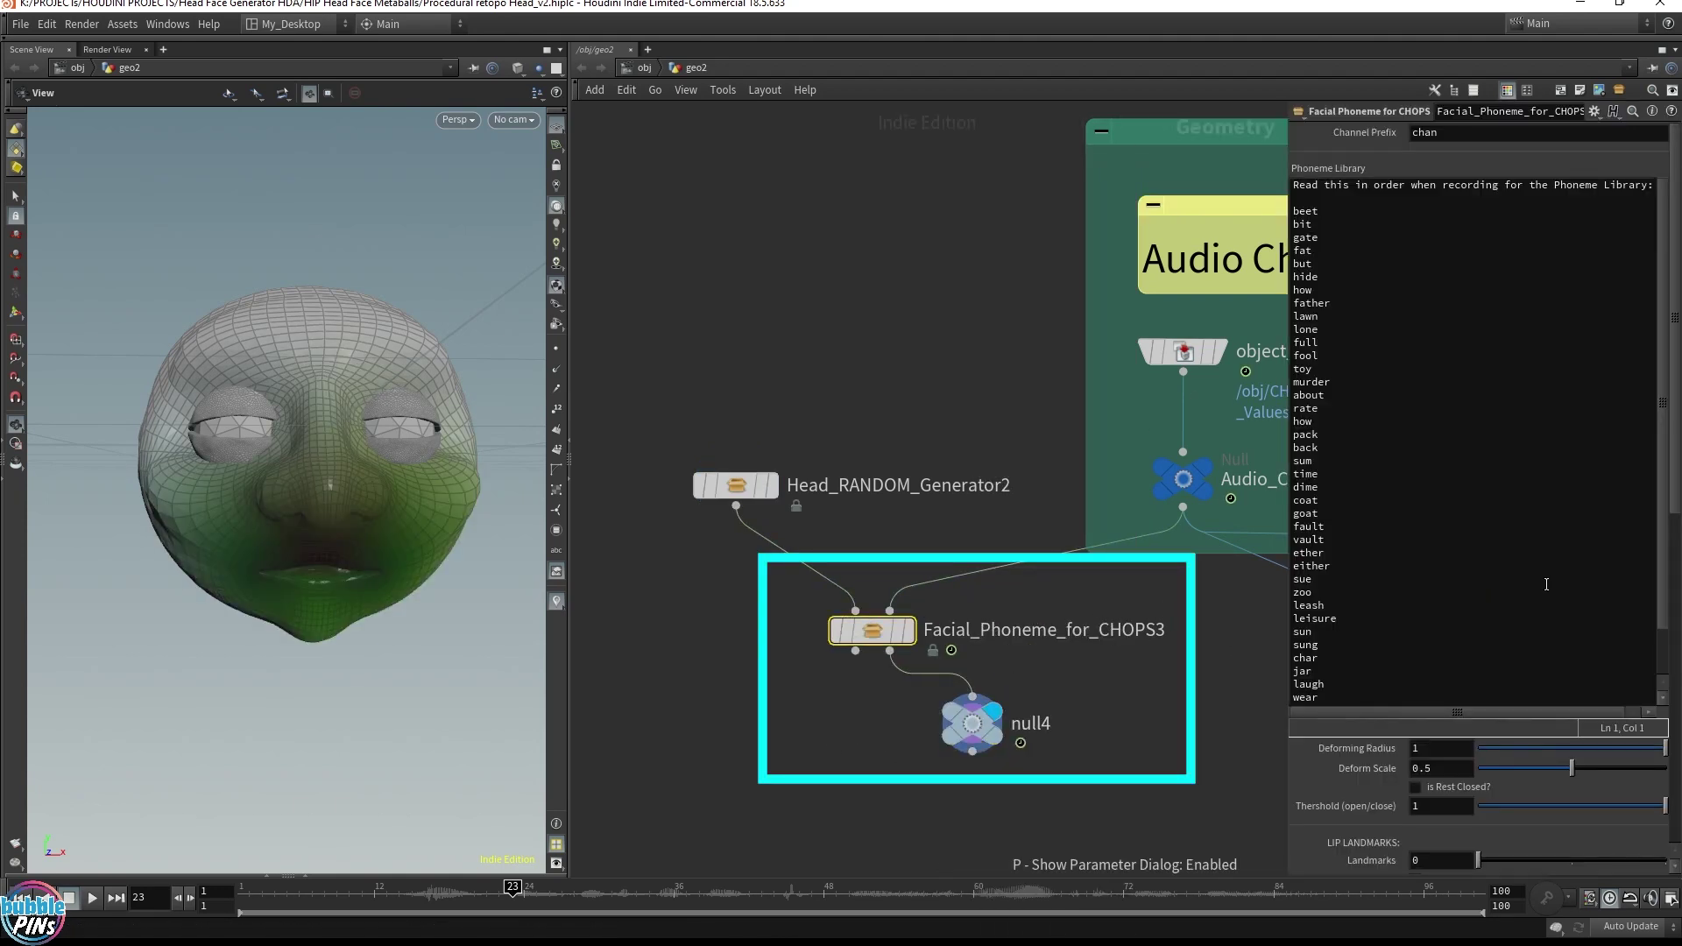
{"action": "type", "text": "0.5"}
{"action": "key", "text": "Return"}
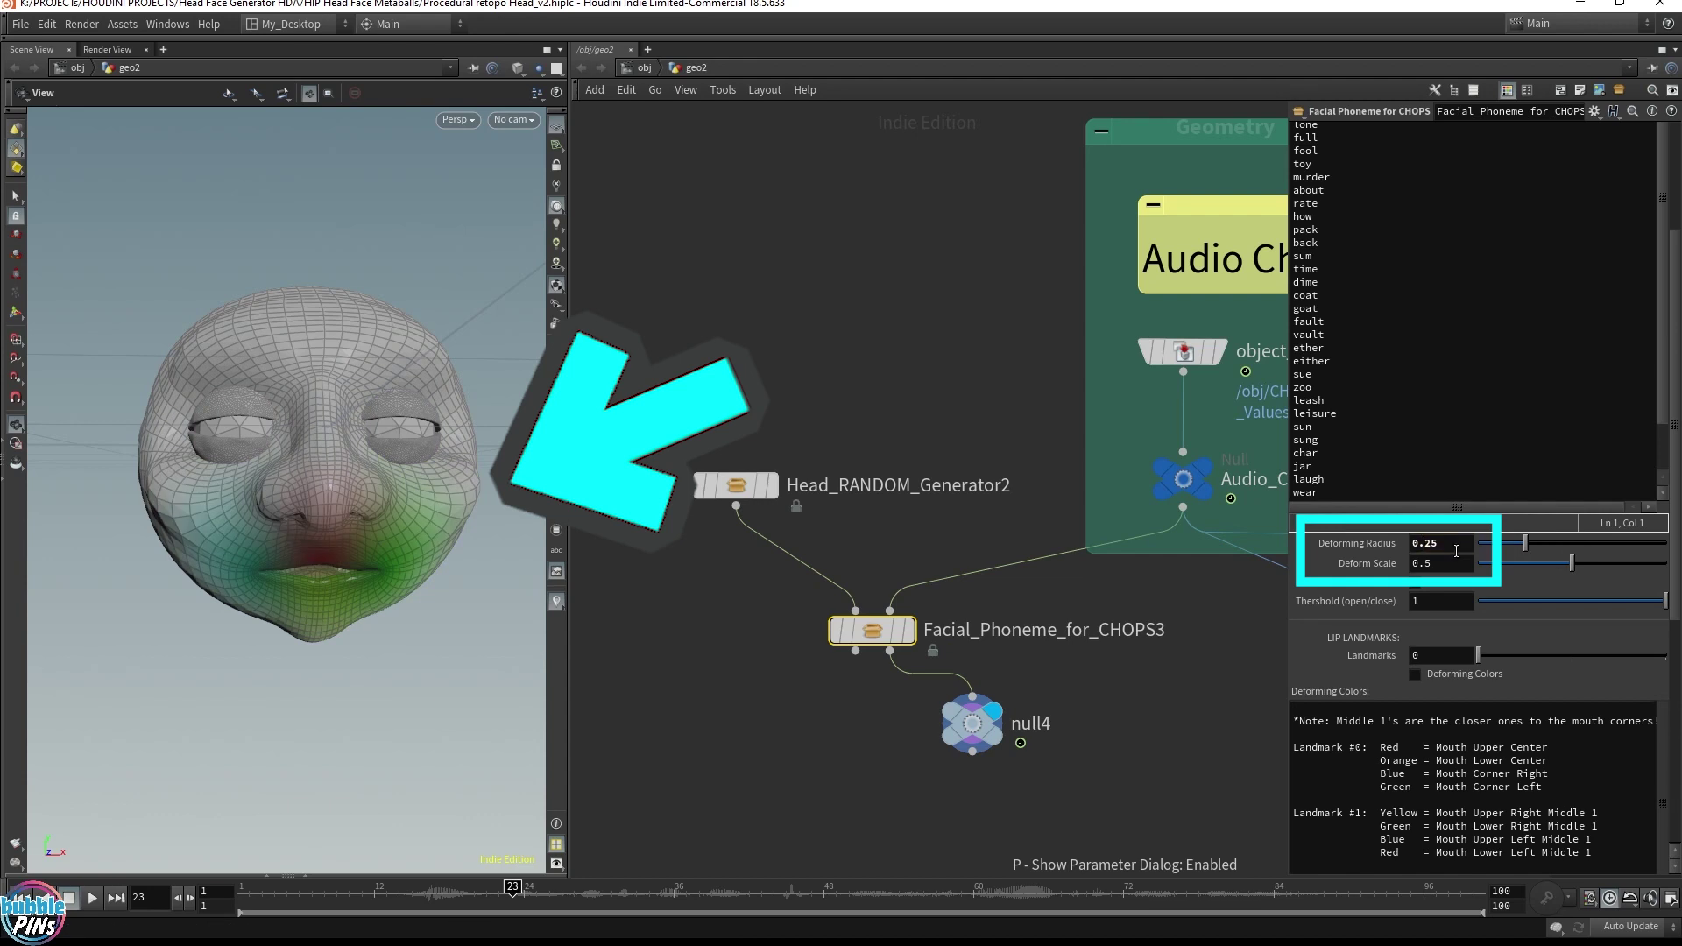
{"action": "key", "text": "Return"}
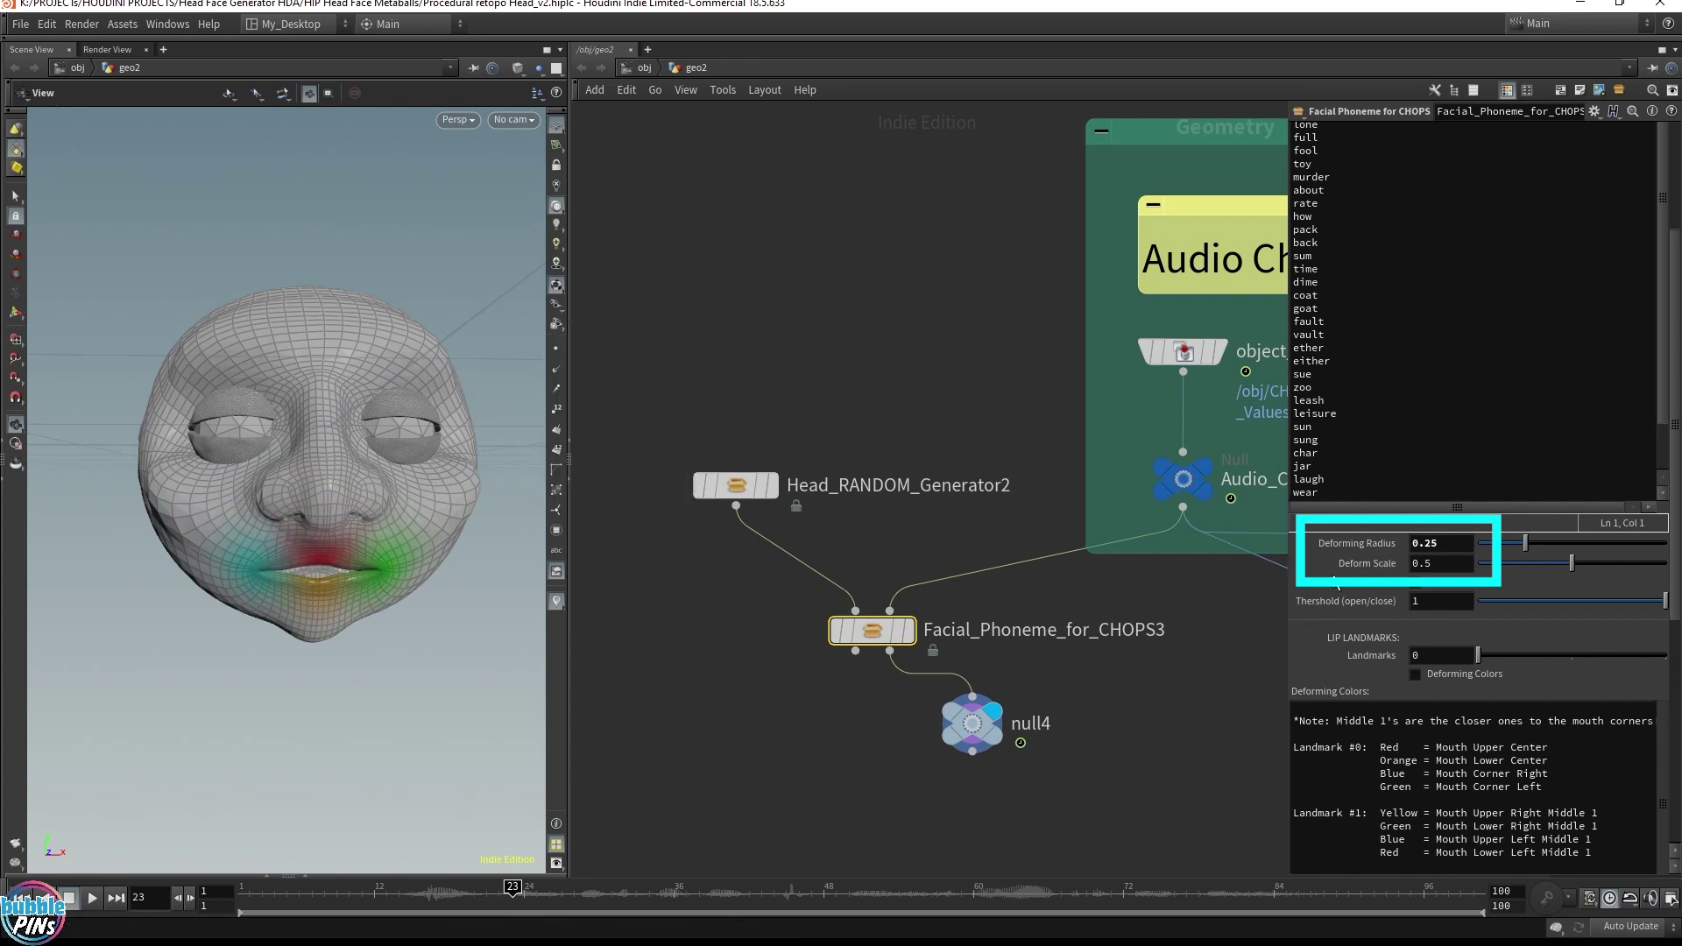
Step: Set the lip Landmarks to 1 and finally to 2 to check the deforming areas around the mouth
{"action": "left_click", "coordinate": [1435, 659]}
{"action": "key", "text": "BackSpace"}
{"action": "type", "text": "1"}
{"action": "key", "text": "Return"}
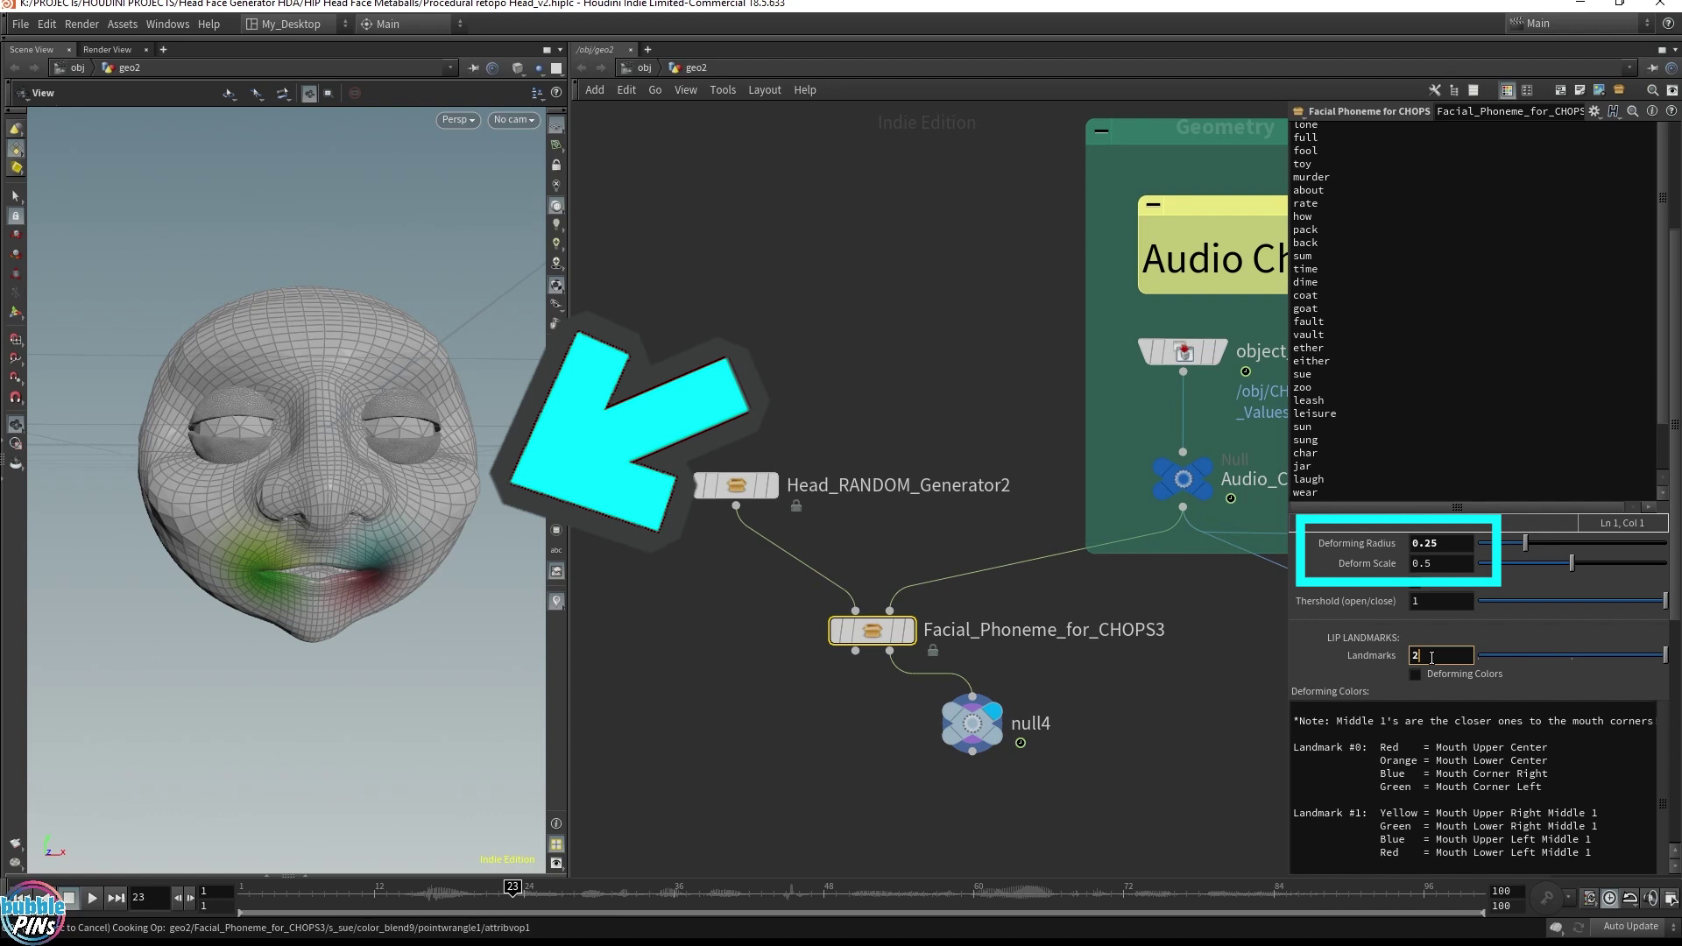
{"action": "key", "text": "Return"}
Step: Display the Facial Phoneme for CHOPS node's deformed head and set its open/close threshold to 0.5
{"action": "left_click", "coordinate": [908, 630]}
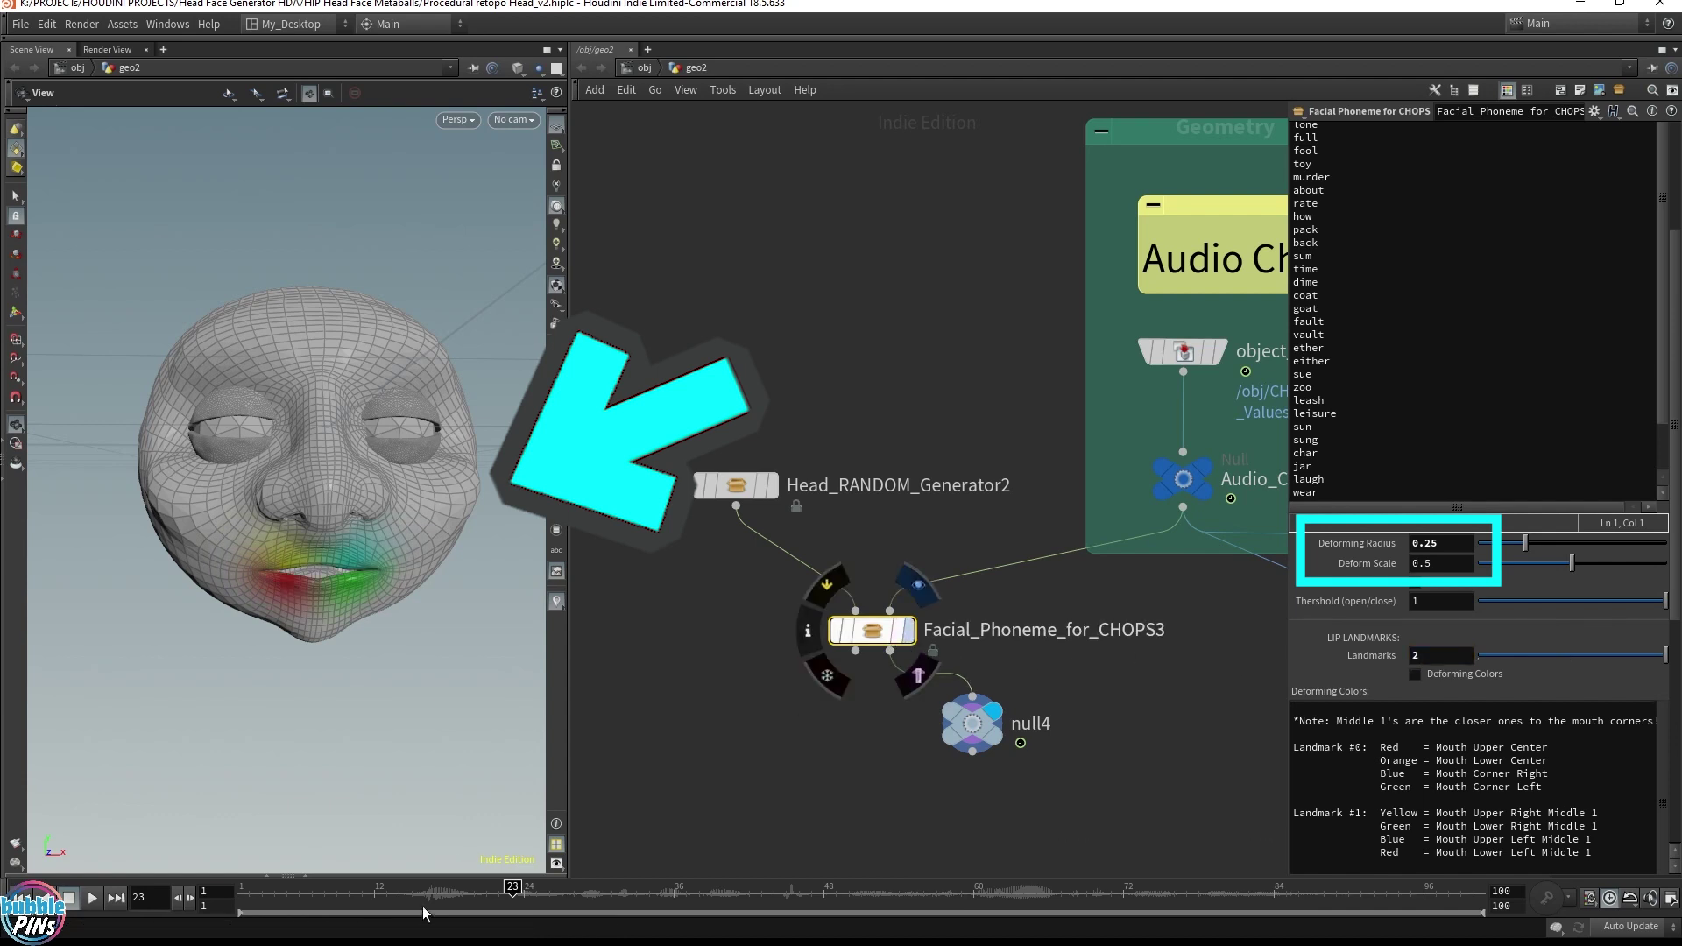
{"action": "left_click_drag", "start_coordinate": [301, 589], "coordinate": [337, 558]}
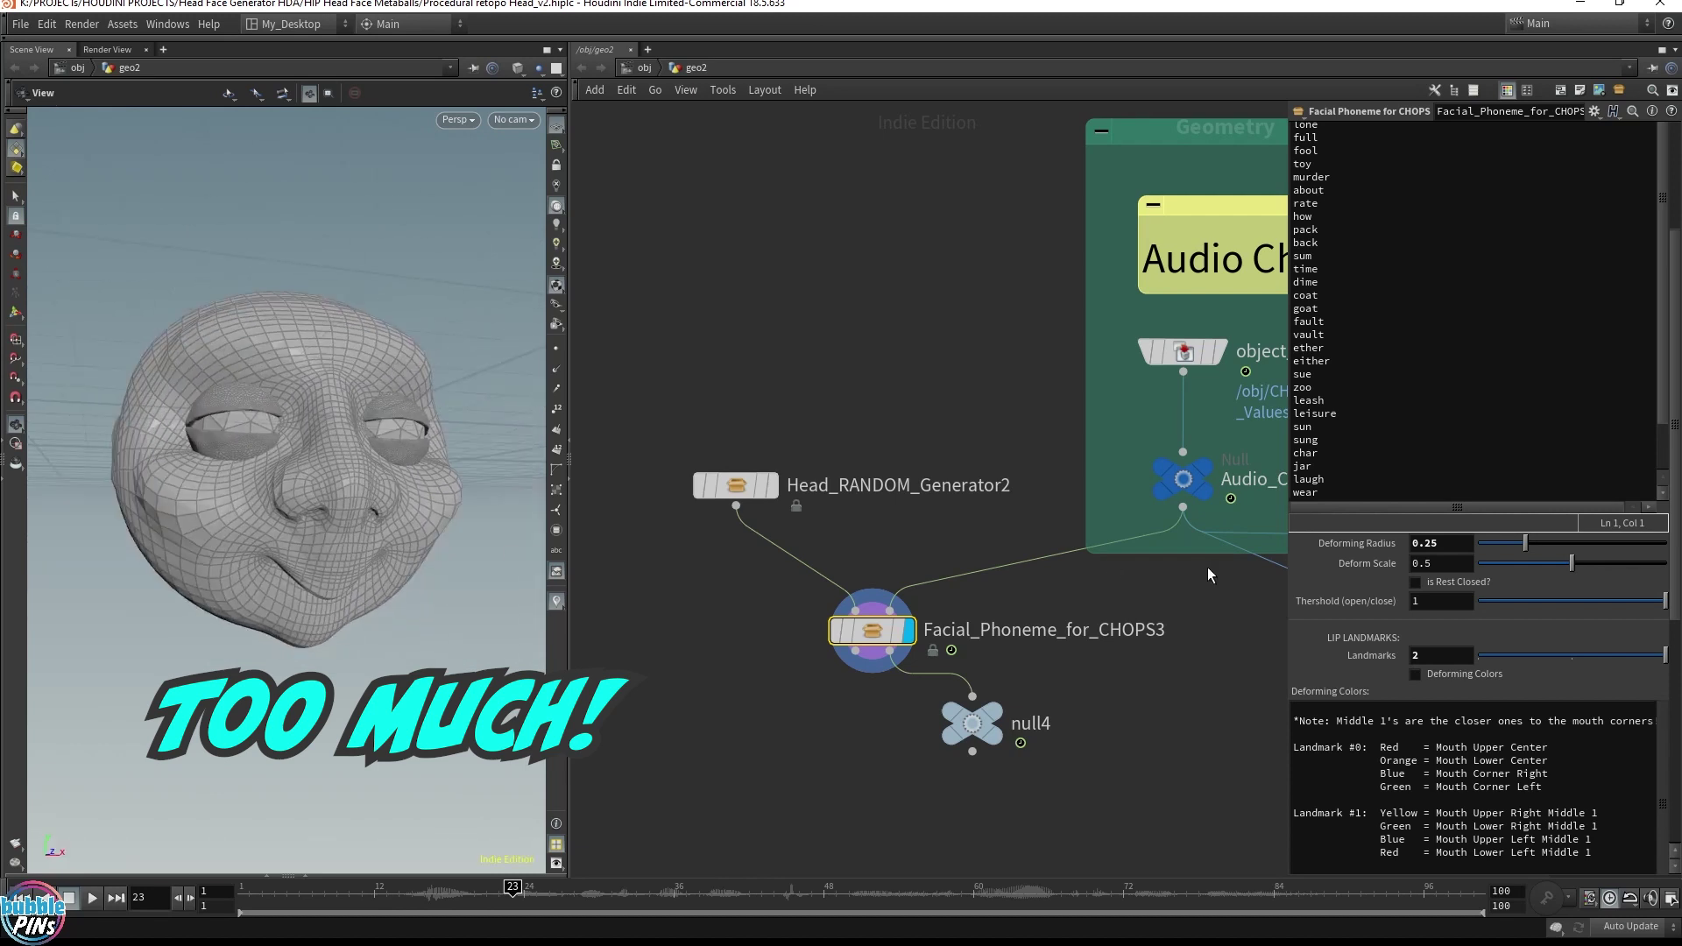
{"action": "double_click", "coordinate": [1432, 604]}
{"action": "type", "text": "0.5"}
{"action": "key", "text": "Return"}
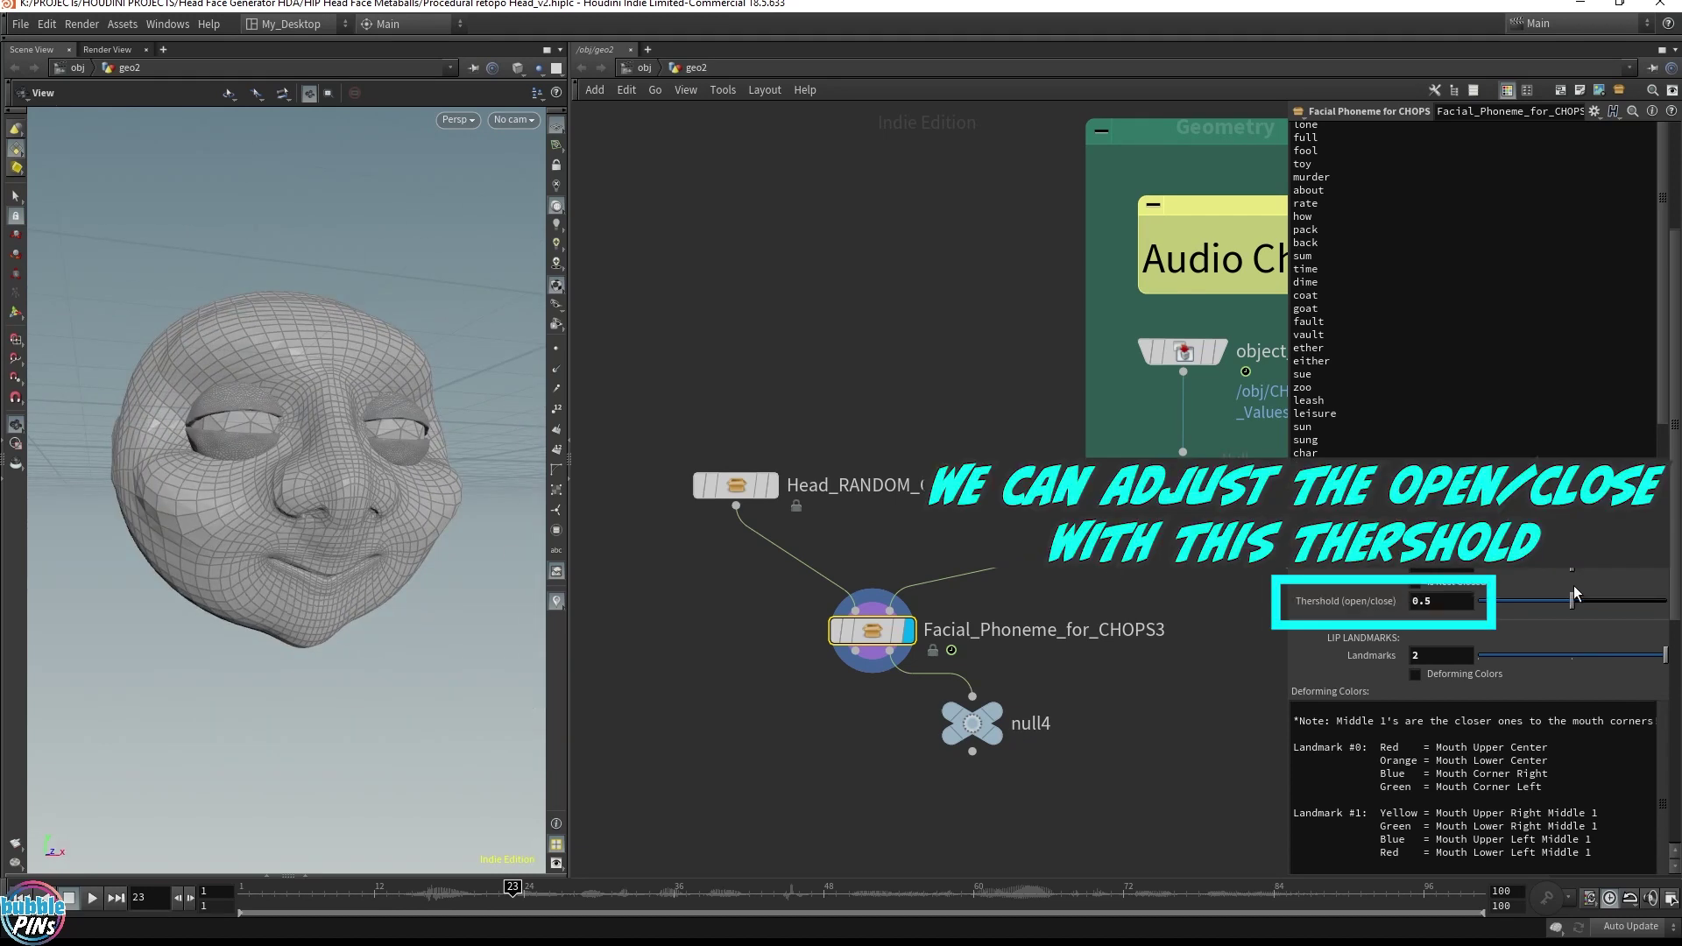
{"action": "double_click", "coordinate": [1440, 603]}
{"action": "type", "text": "0.4"}
{"action": "key", "text": "Return"}
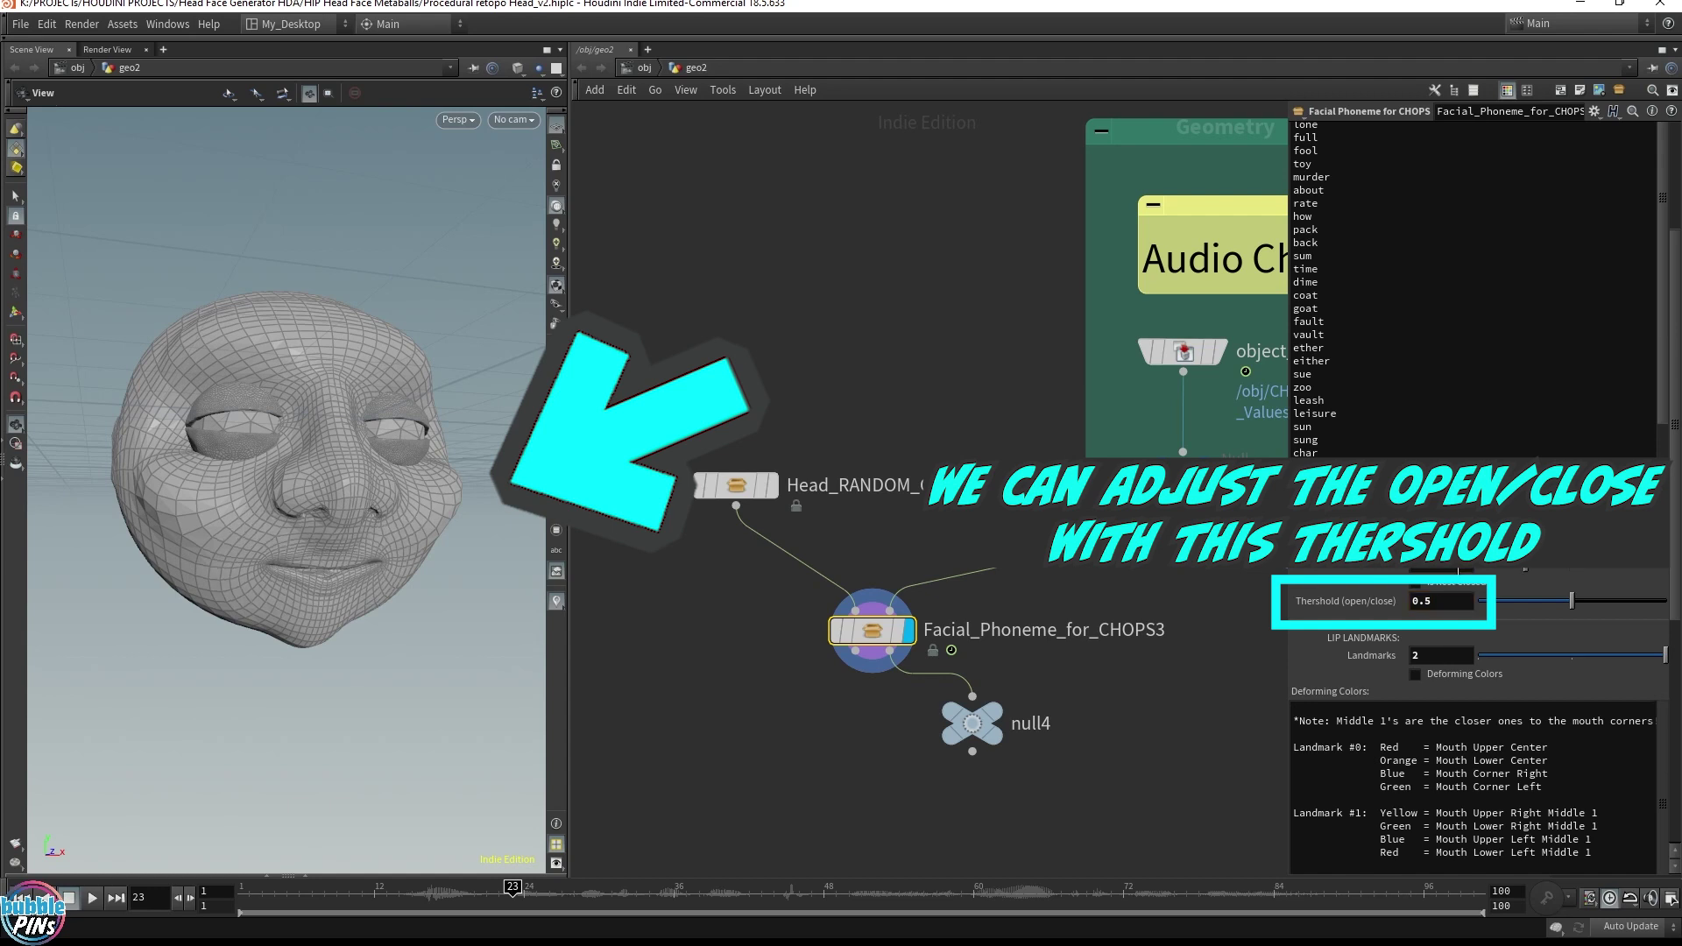
Step: Set the Facial Phoneme node's open/close threshold to 0.3 while examining the head's mouth up close
{"action": "left_click_drag", "start_coordinate": [259, 578], "coordinate": [286, 570]}
{"action": "middle_click_drag", "start_coordinate": [285, 570], "coordinate": [613, 569]}
{"action": "left_click_drag", "start_coordinate": [408, 566], "coordinate": [345, 574]}
{"action": "left_click", "coordinate": [1448, 601]}
{"action": "key", "text": "Down"}
{"action": "key", "text": "Down"}
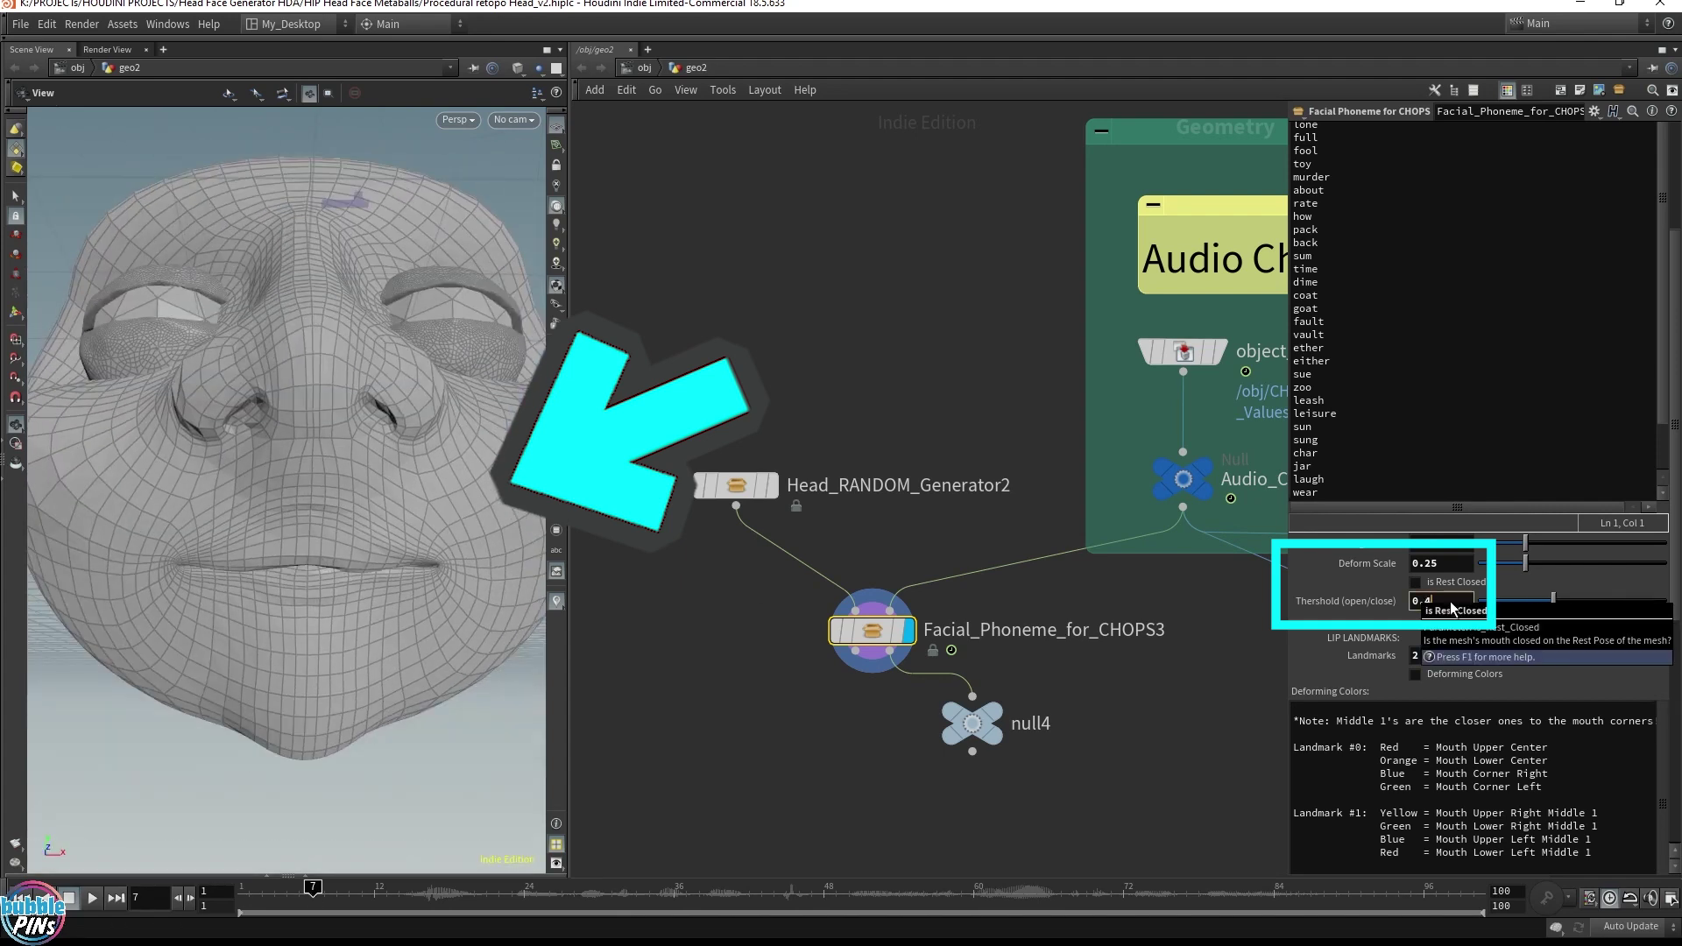
{"action": "left_click_drag", "start_coordinate": [420, 582], "coordinate": [364, 606]}
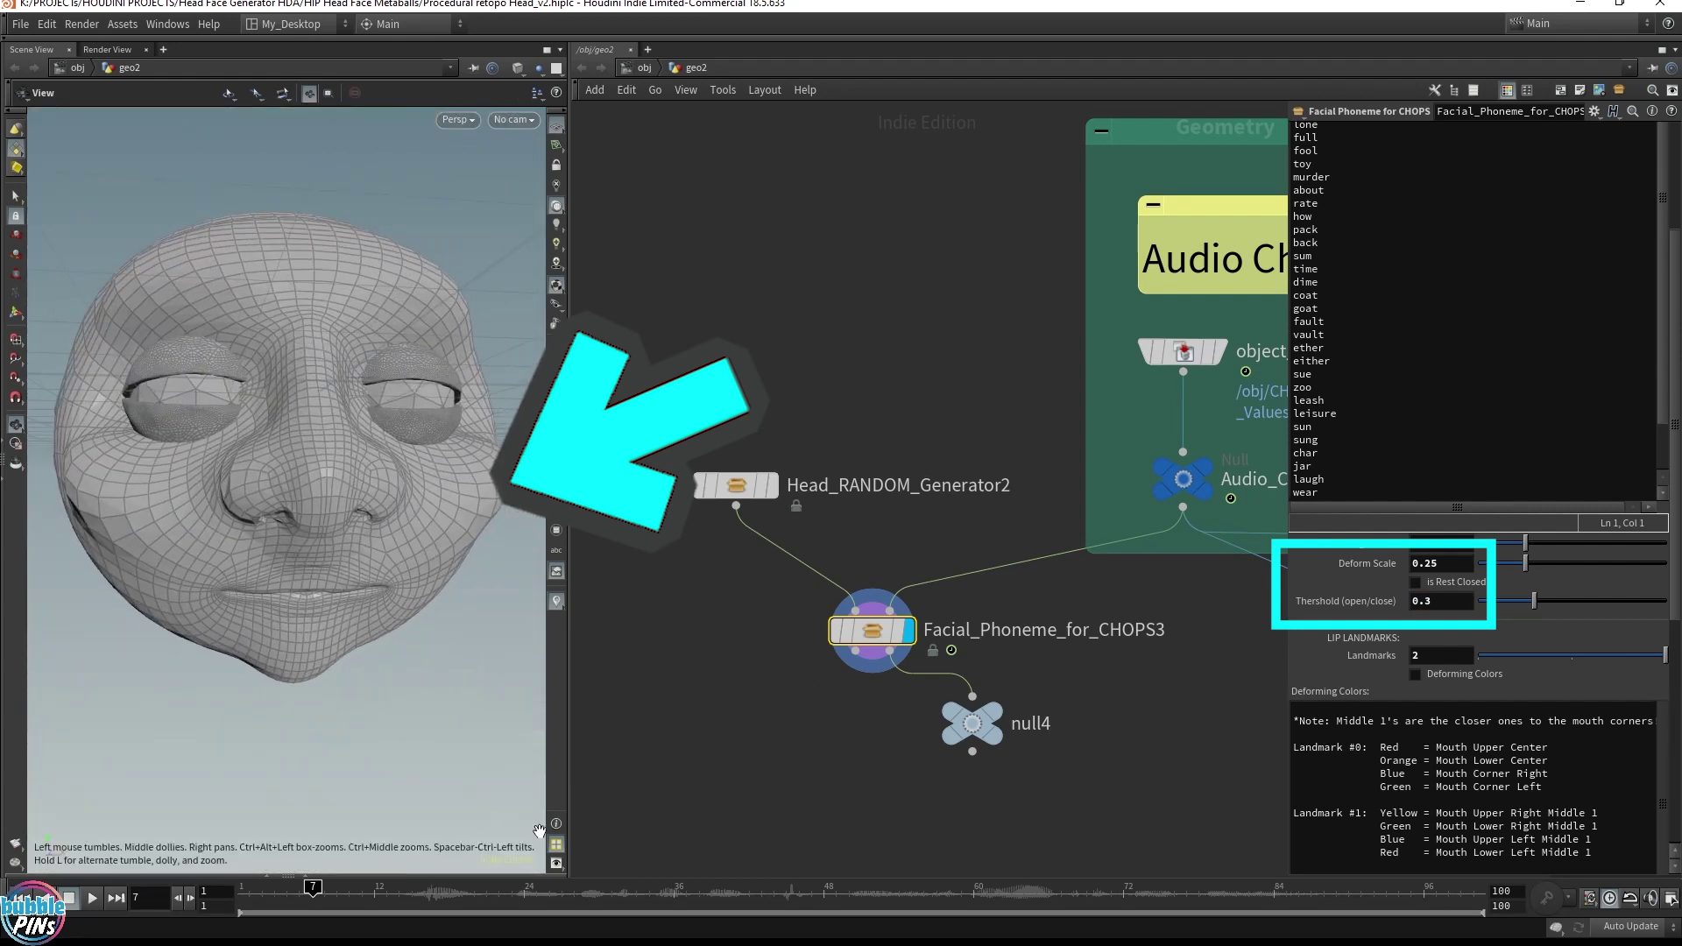
Step: Play the talking-head animation to check the mouth movement, and return to the first frame
{"action": "key", "text": "Up"}
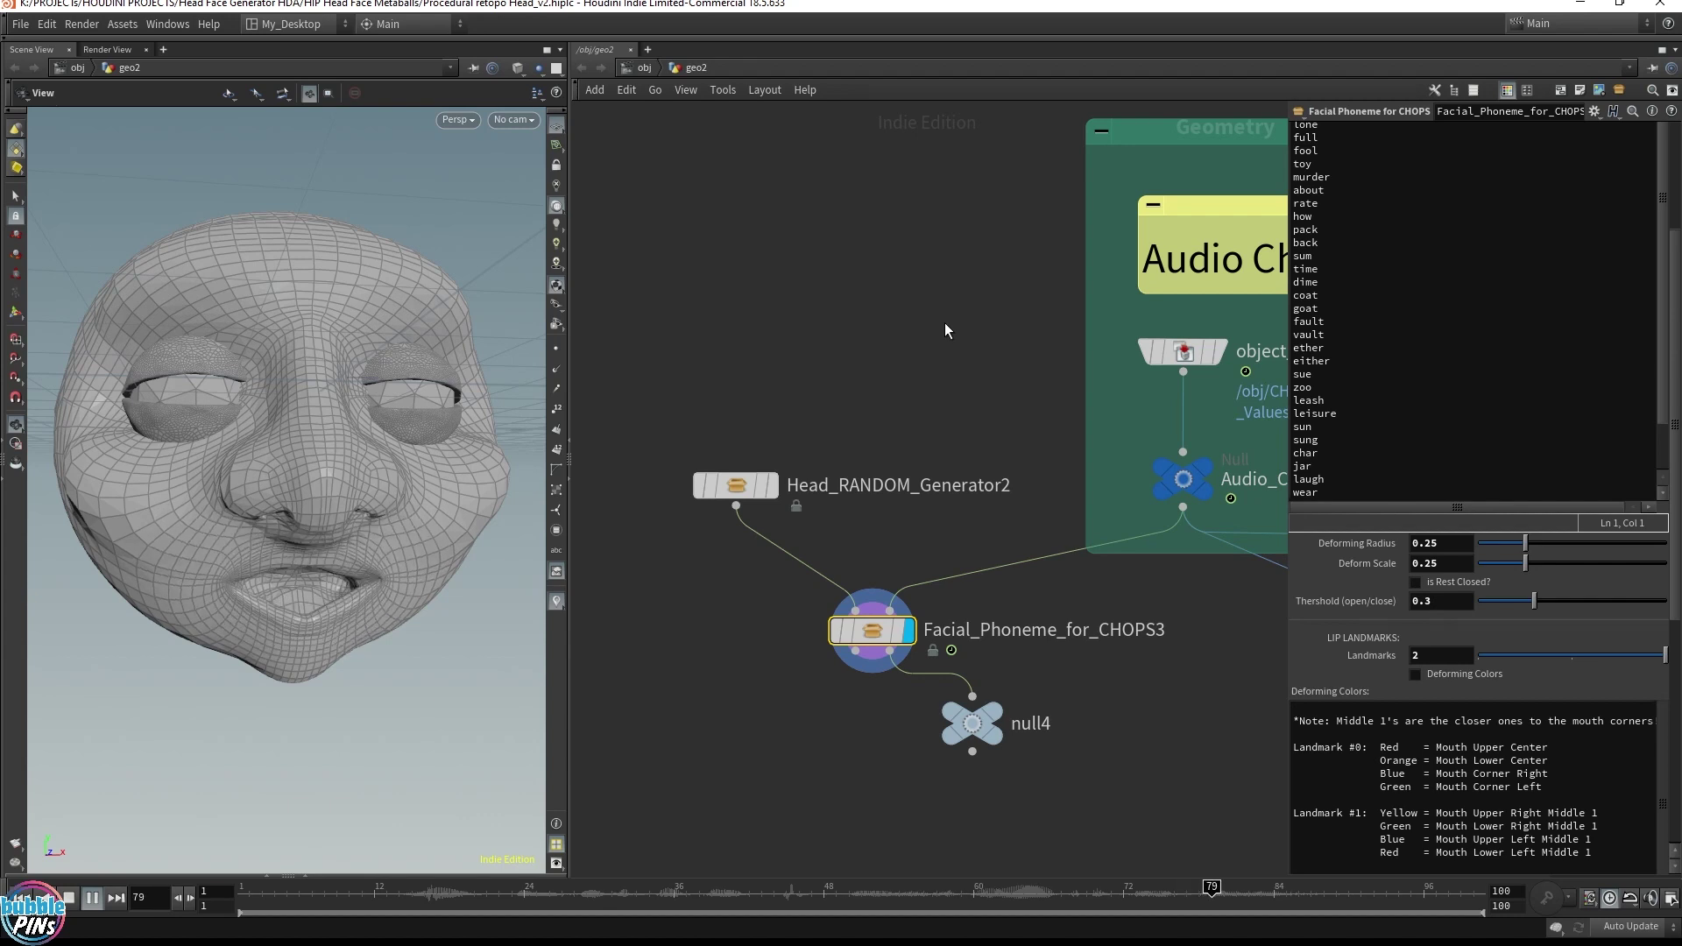
{"action": "key", "text": "Escape"}
{"action": "key", "text": "ctrl+Up"}
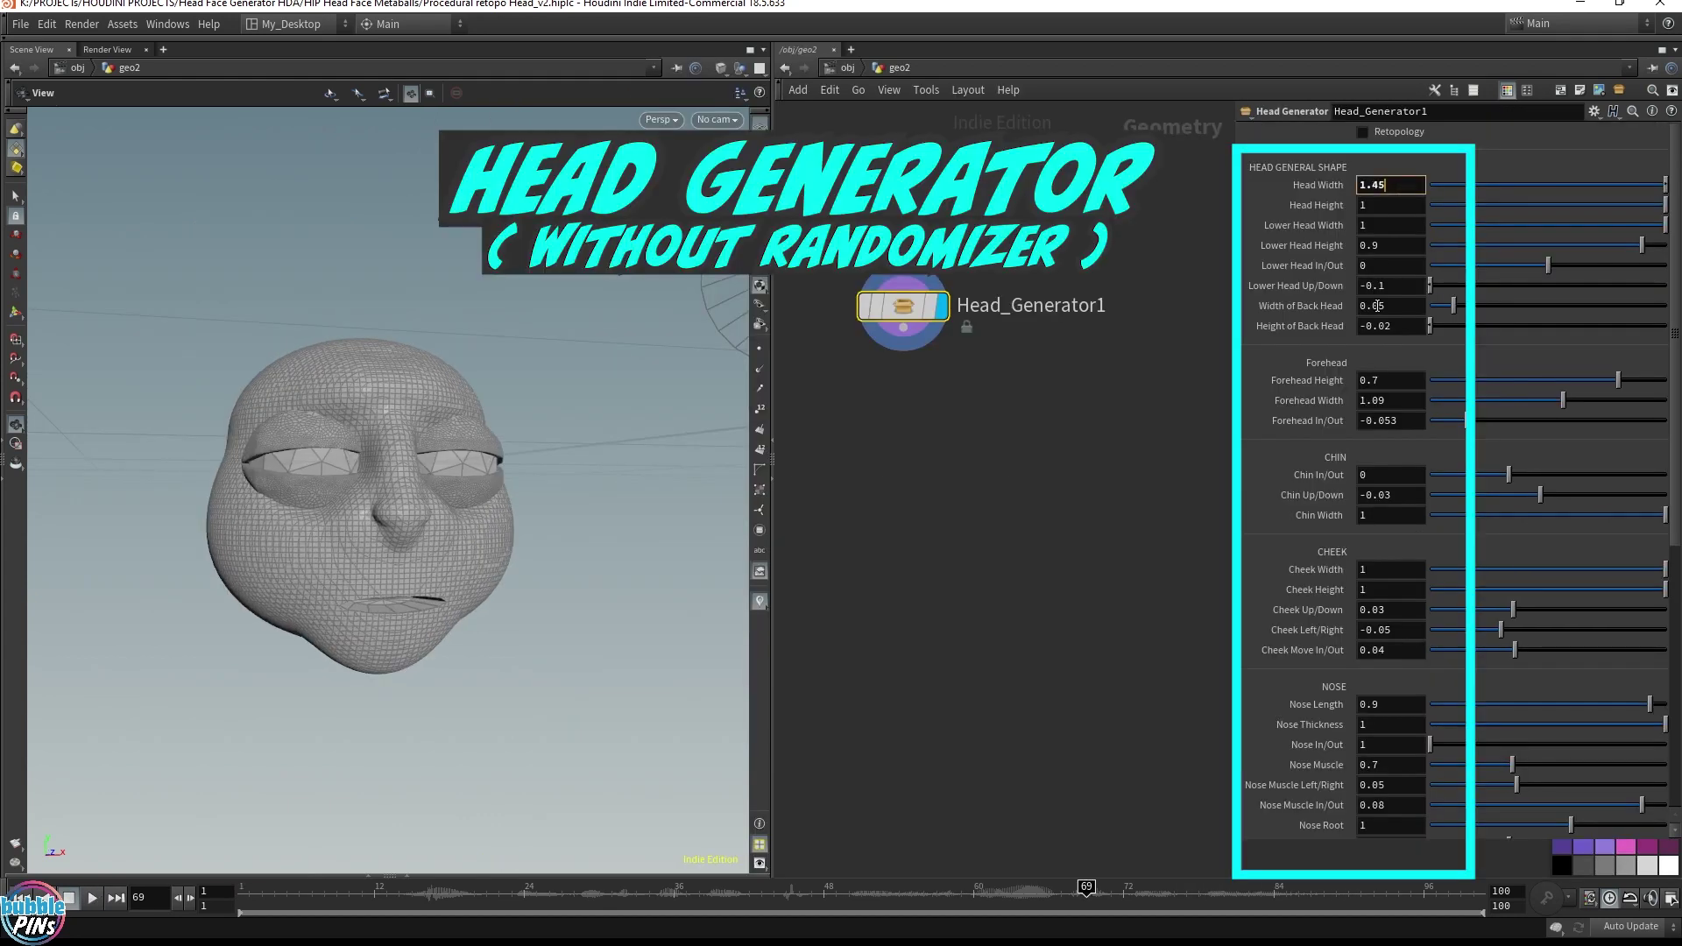
Step: Set Head_Generator1's Lower Head Width to 1.5, Height to 1.3, In/Out to 0.2 and Up/Down to 0.3
{"action": "left_click", "coordinate": [1390, 225]}
{"action": "type", "text": "1.5"}
{"action": "left_click", "coordinate": [1390, 245]}
{"action": "type", "text": "1.3"}
{"action": "left_click", "coordinate": [1400, 285]}
{"action": "scroll", "coordinate": [1399, 285], "scroll_direction": "up", "scroll_amount": 4}
{"action": "left_click", "coordinate": [1399, 264]}
{"action": "scroll", "coordinate": [1400, 264], "scroll_direction": "up", "scroll_amount": 2}
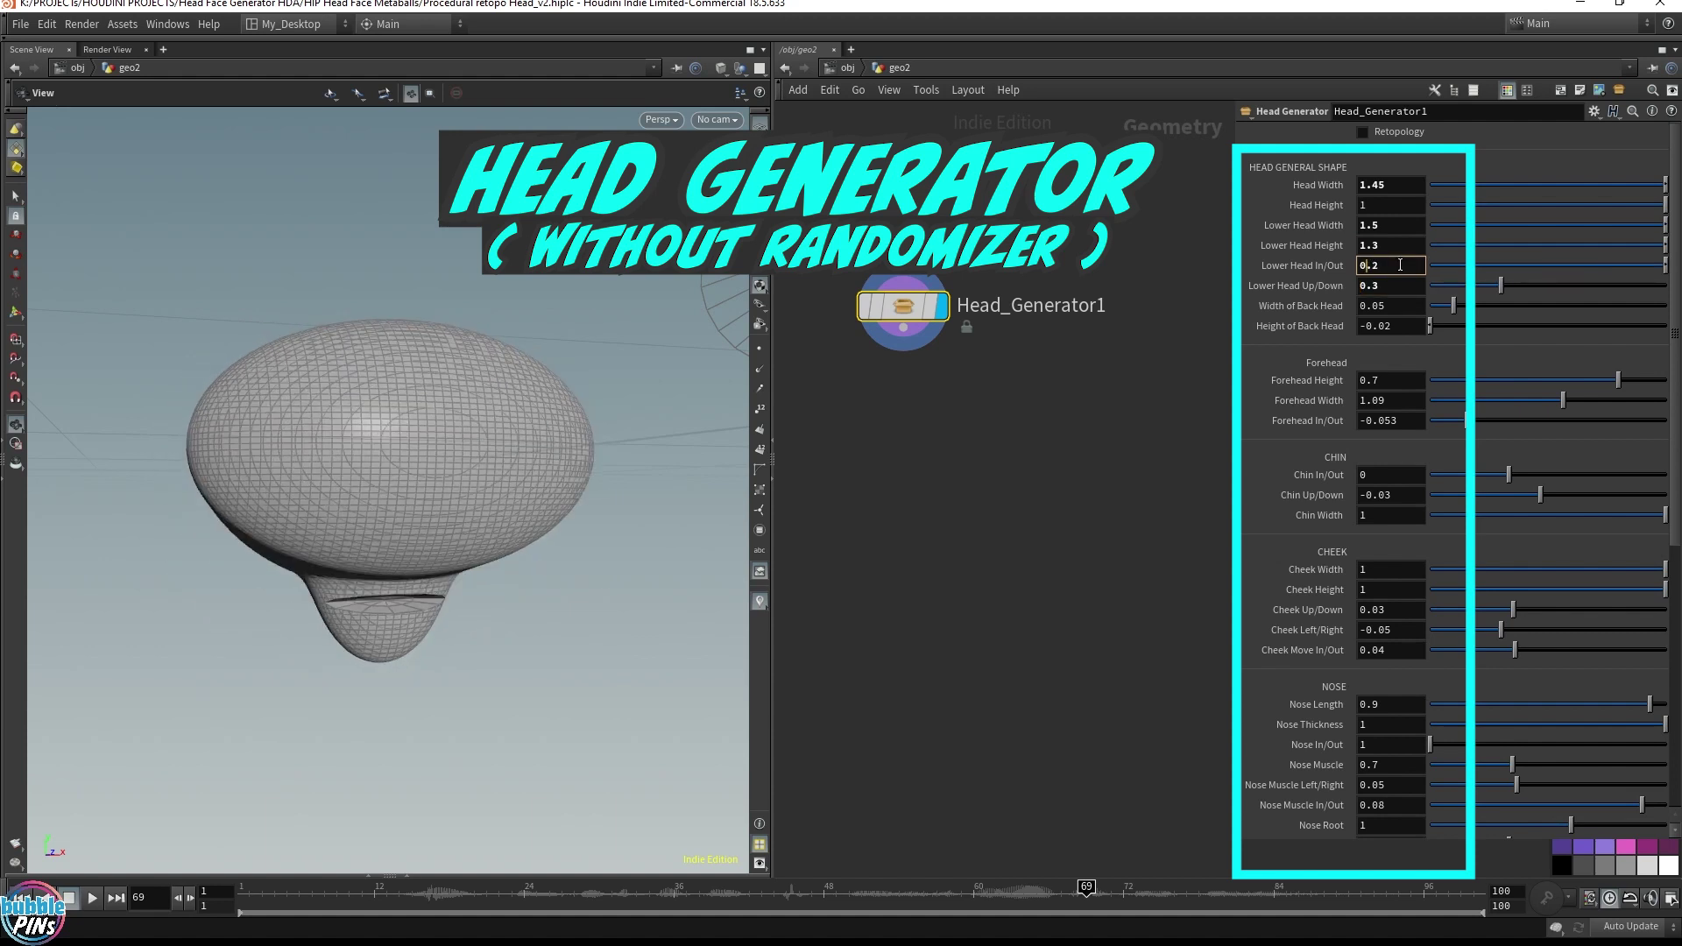
{"action": "scroll", "coordinate": [1400, 265], "scroll_direction": "down", "scroll_amount": 1}
{"action": "scroll", "coordinate": [1400, 264], "scroll_direction": "up", "scroll_amount": 1}
Step: Set Head_Generator1's Forehead Height to 1.2 and Forehead Width to 1.69
{"action": "left_click_drag", "start_coordinate": [608, 465], "coordinate": [627, 458]}
{"action": "left_click", "coordinate": [1391, 381]}
{"action": "scroll", "coordinate": [1391, 381], "scroll_direction": "up", "scroll_amount": 4}
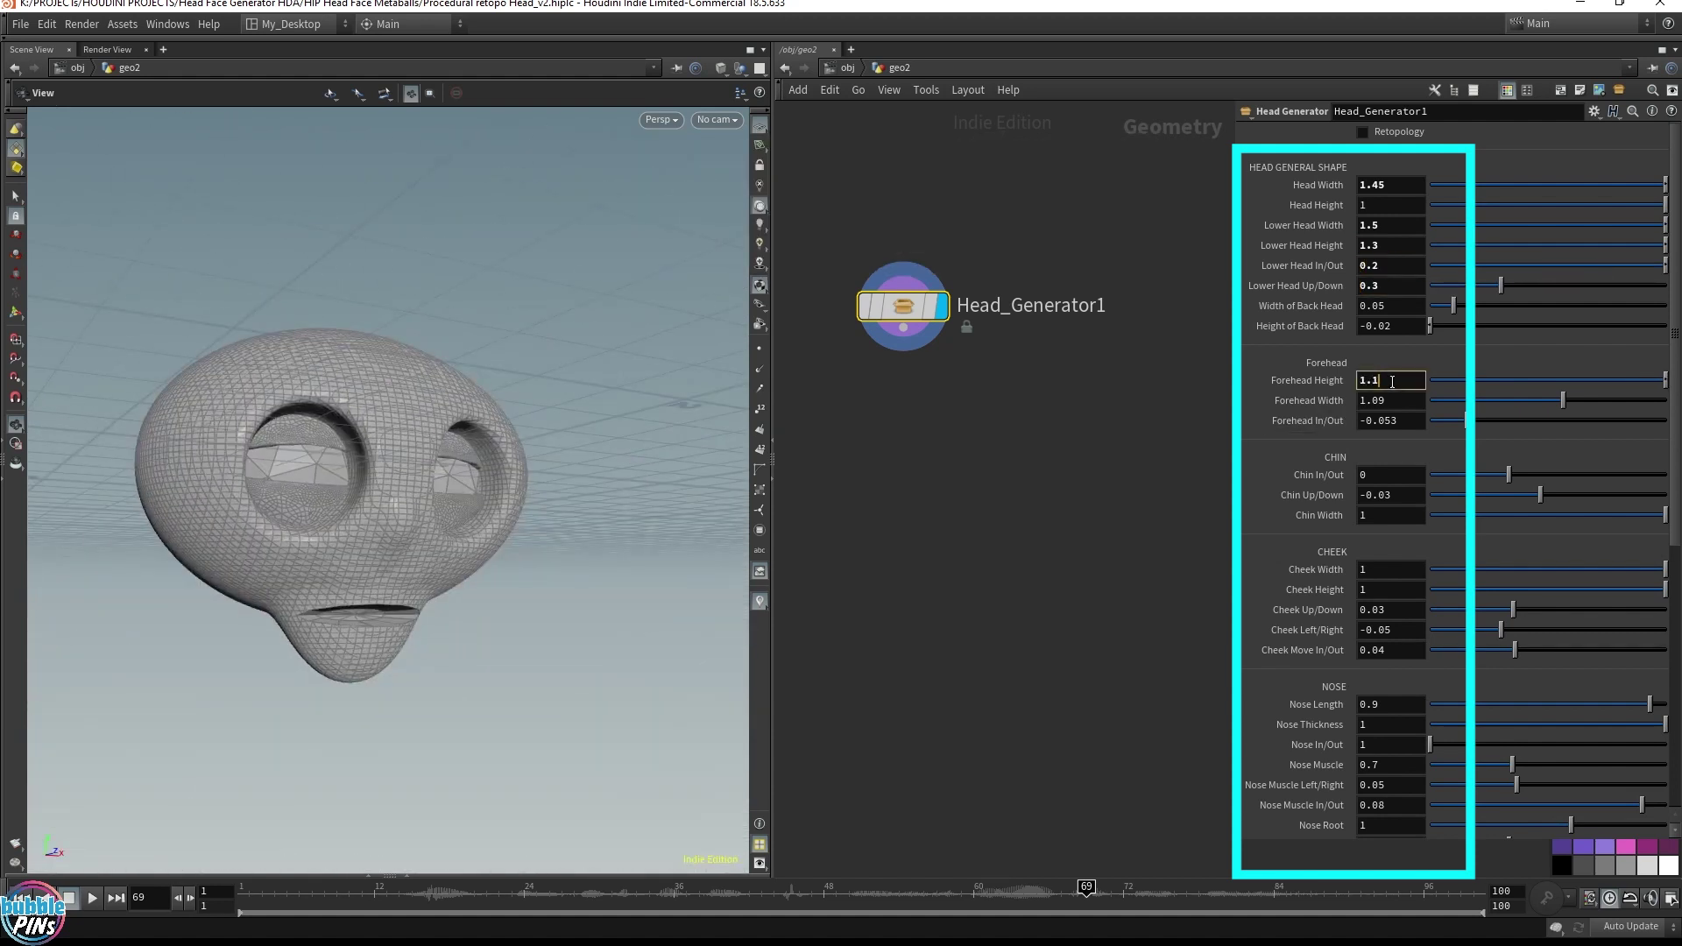
{"action": "mouse_move", "coordinate": [1387, 401]}
{"action": "middle_mouse_down"}
{"action": "mouse_move", "coordinate": [1387, 385]}
{"action": "mouse_move", "coordinate": [1444, 393]}
{"action": "mouse_move", "coordinate": [1387, 418]}
{"action": "mouse_move", "coordinate": [1455, 381]}
{"action": "mouse_move", "coordinate": [1382, 392]}
{"action": "mouse_move", "coordinate": [1399, 392]}
{"action": "middle_mouse_up"}
Step: Set Head_Generator1's Chin Width to 1.5 and Chin Up/Down to 0.07
{"action": "left_click", "coordinate": [1383, 515]}
{"action": "scroll", "coordinate": [1384, 514], "scroll_direction": "up", "scroll_amount": 5}
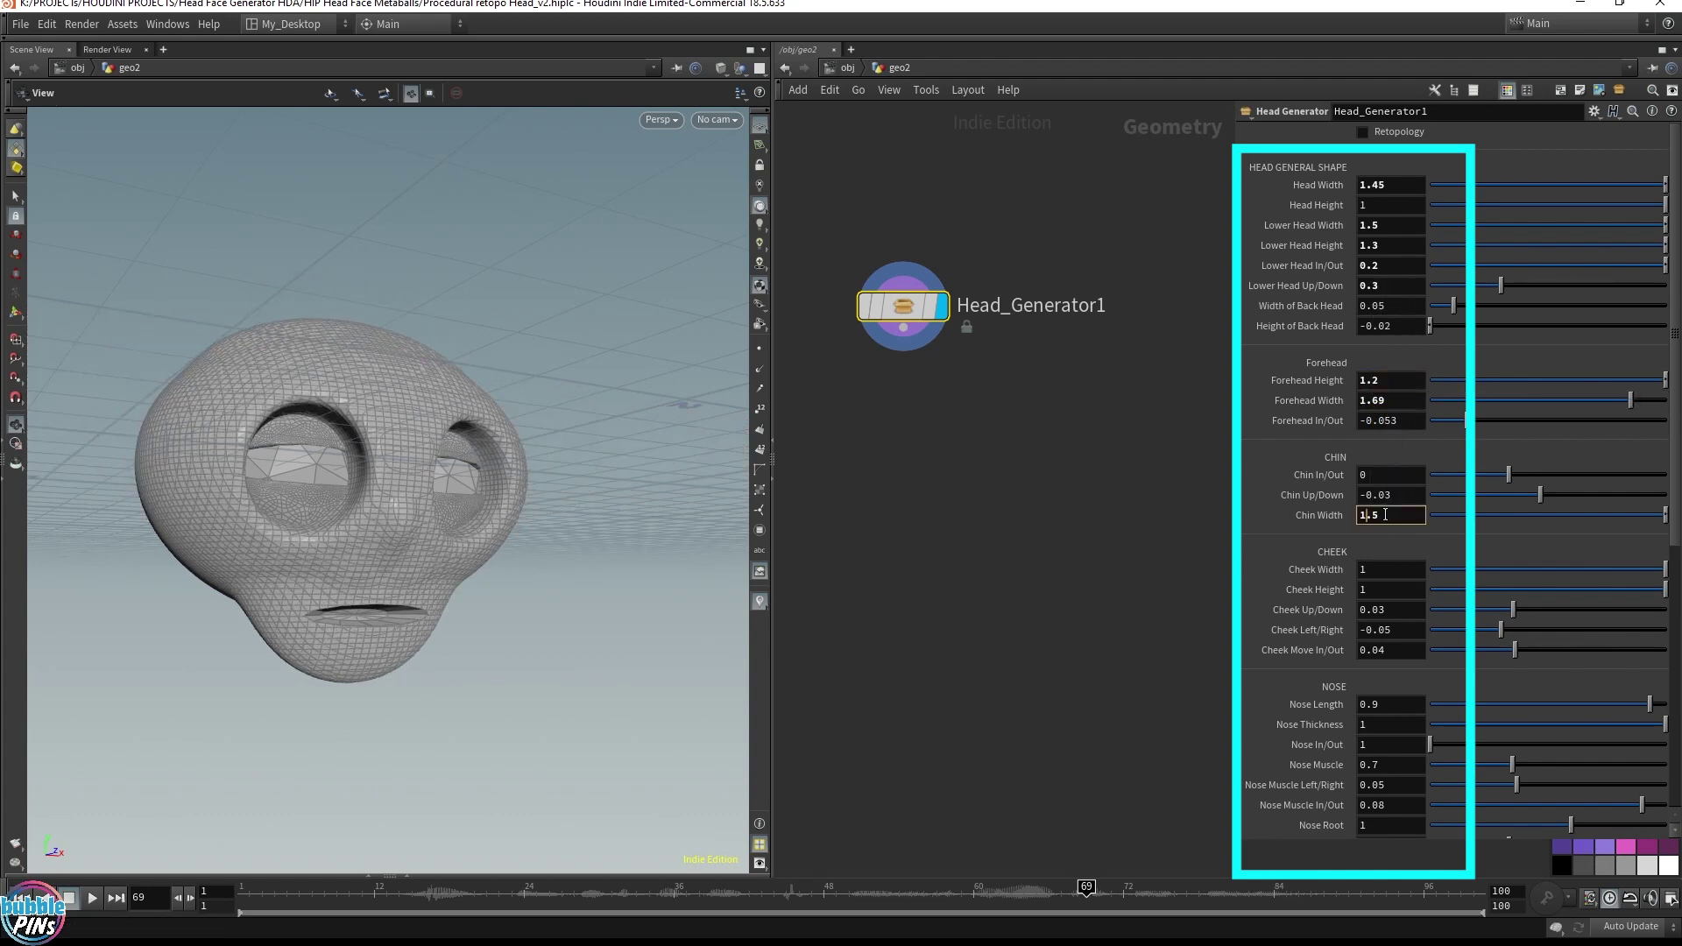
{"action": "left_click", "coordinate": [1392, 493]}
{"action": "scroll", "coordinate": [1392, 493], "scroll_direction": "up", "scroll_amount": 6}
{"action": "scroll", "coordinate": [1391, 493], "scroll_direction": "down", "scroll_amount": 8}
{"action": "scroll", "coordinate": [1391, 493], "scroll_direction": "up", "scroll_amount": 3}
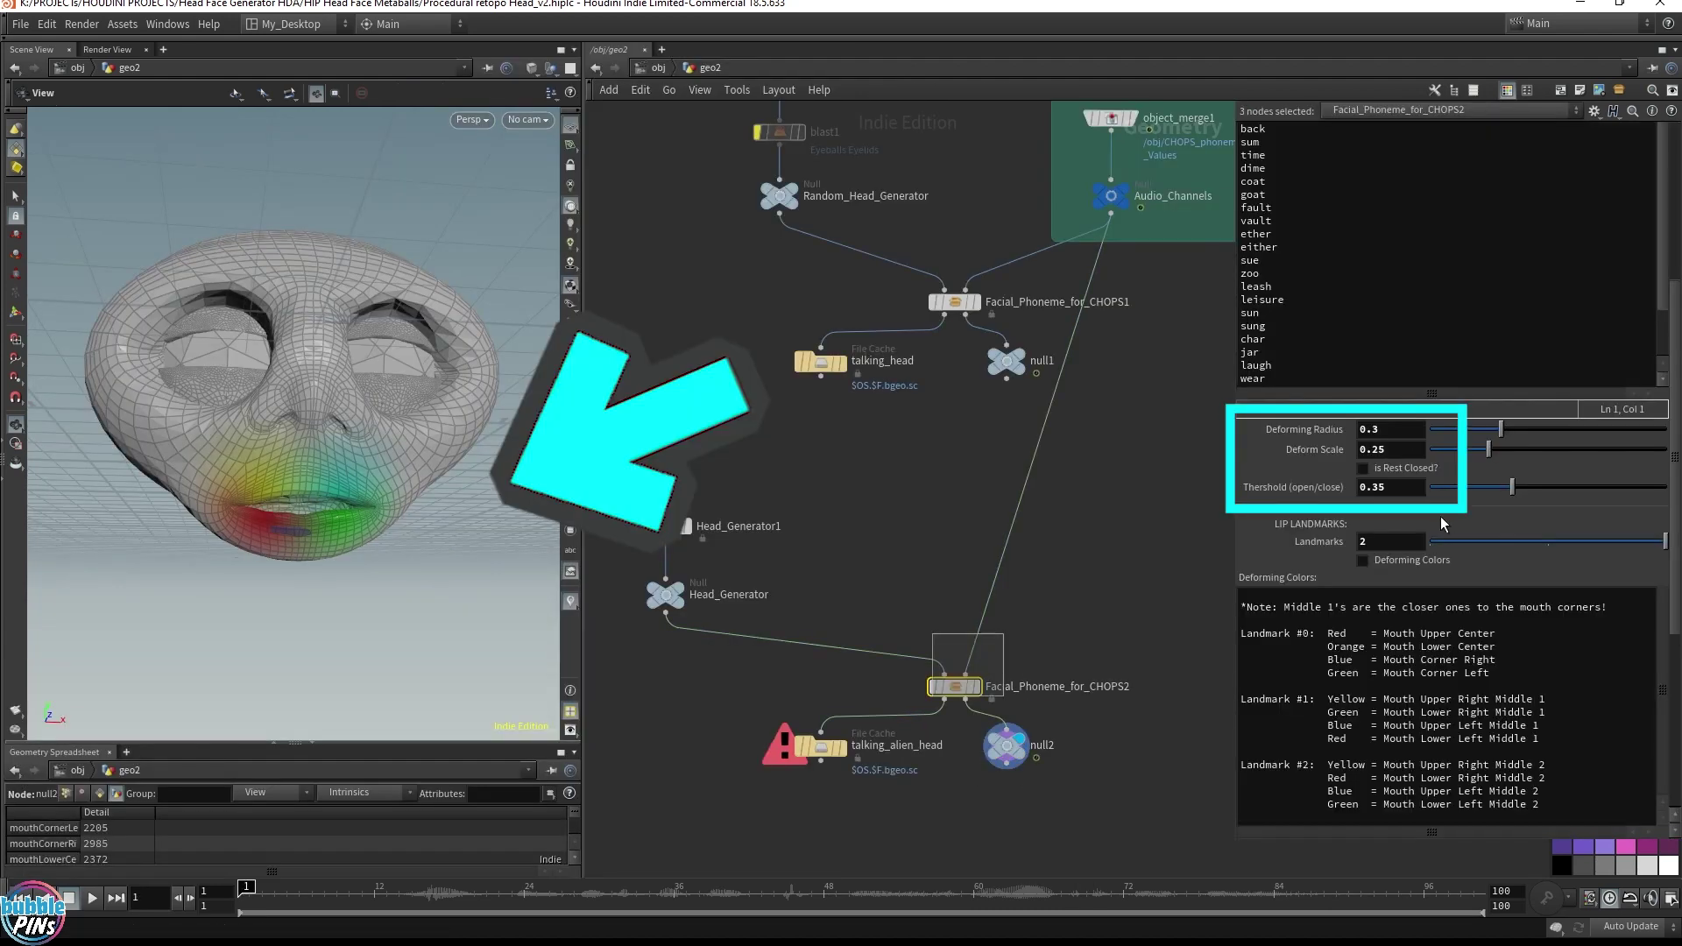
Step: Set the lip Landmarks of Facial_Phoneme_for_CHOPS2 to 0
{"action": "left_click", "coordinate": [1396, 543]}
{"action": "type", "text": "0"}
{"action": "key", "text": "Return"}
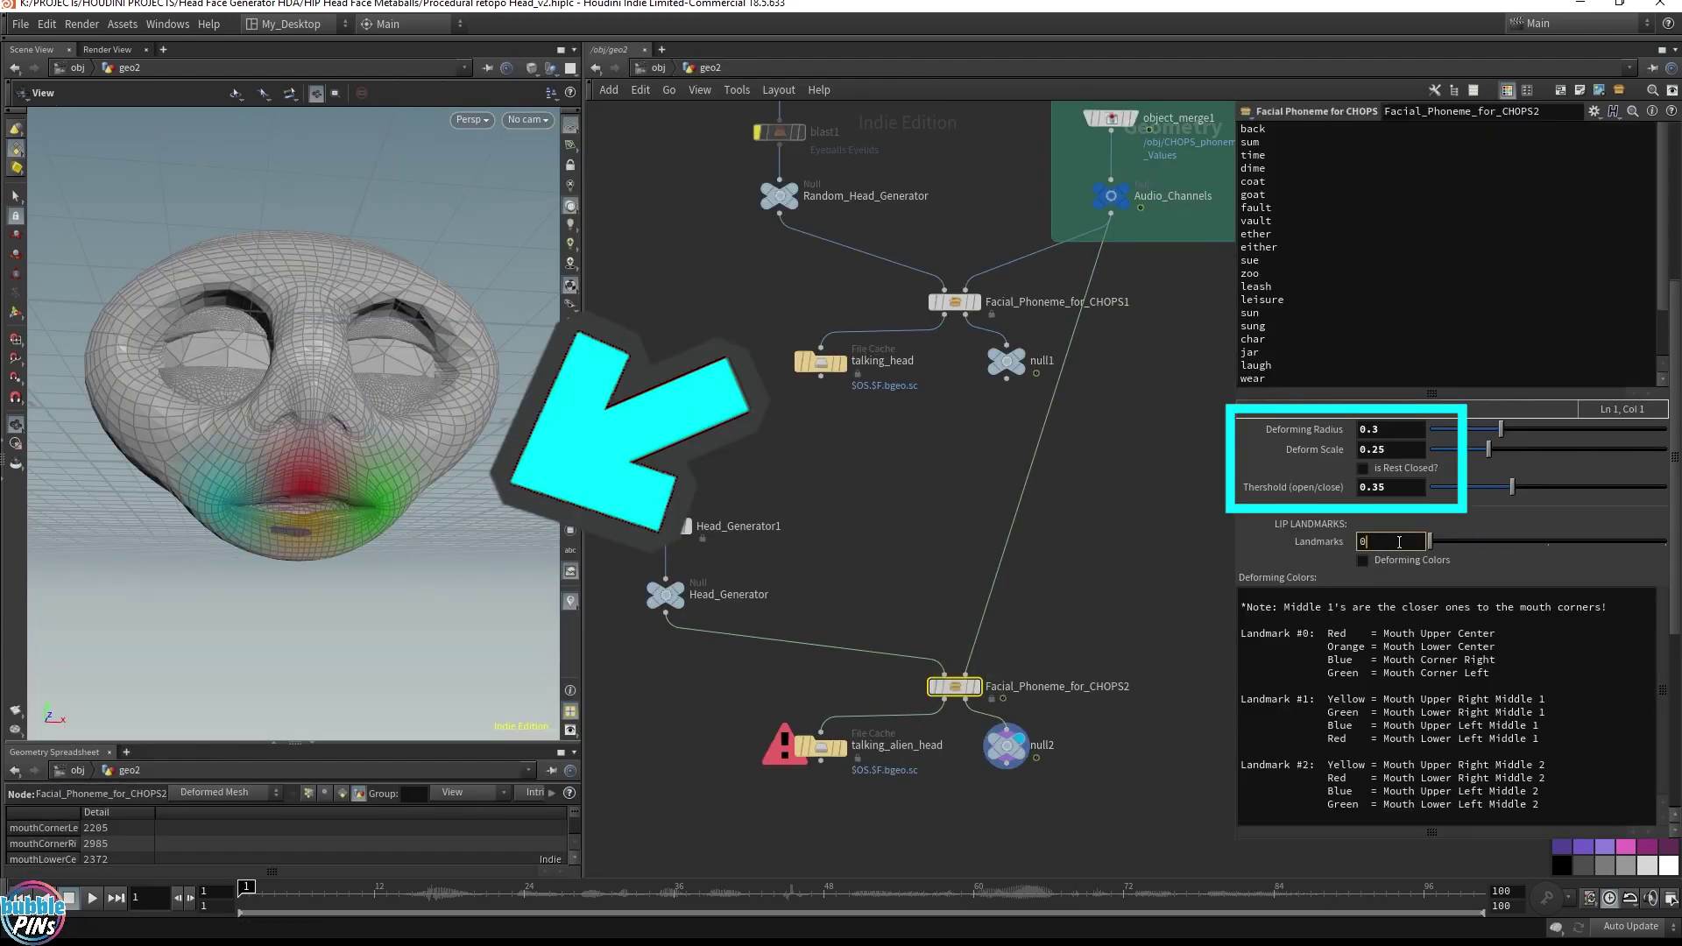
{"action": "scroll", "coordinate": [923, 726], "scroll_direction": "down", "scroll_amount": 2}
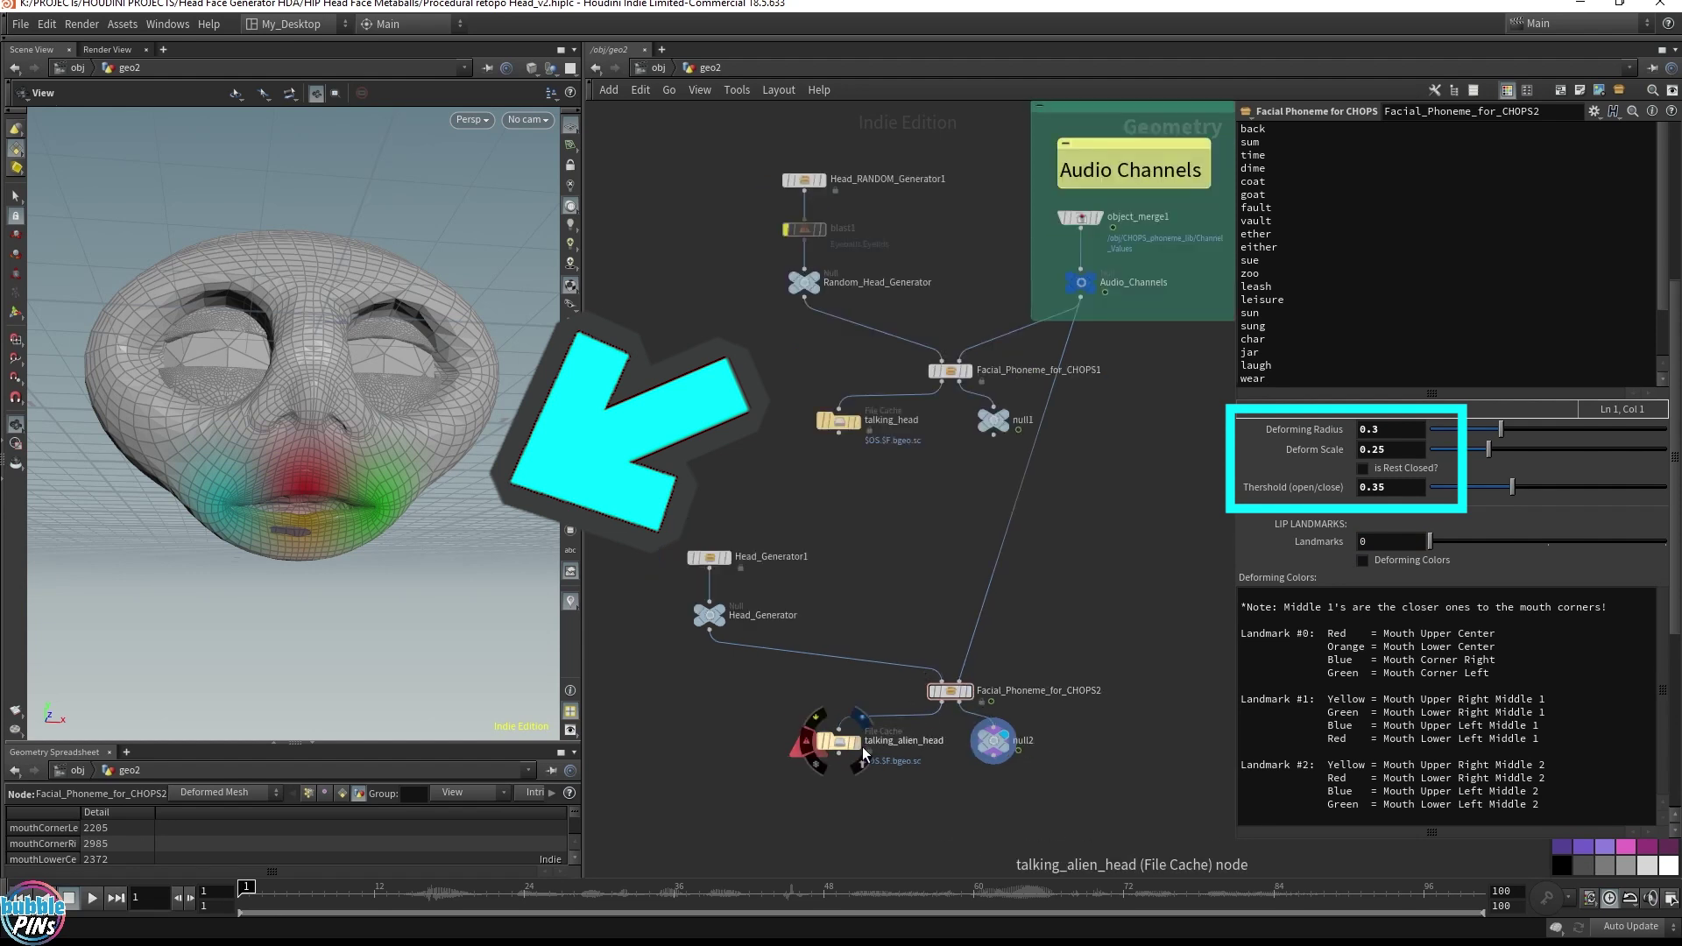
Step: Display Facial_Phoneme_for_CHOPS2's deformed head and play its animation, returning to the first frame
{"action": "left_click", "coordinate": [961, 691]}
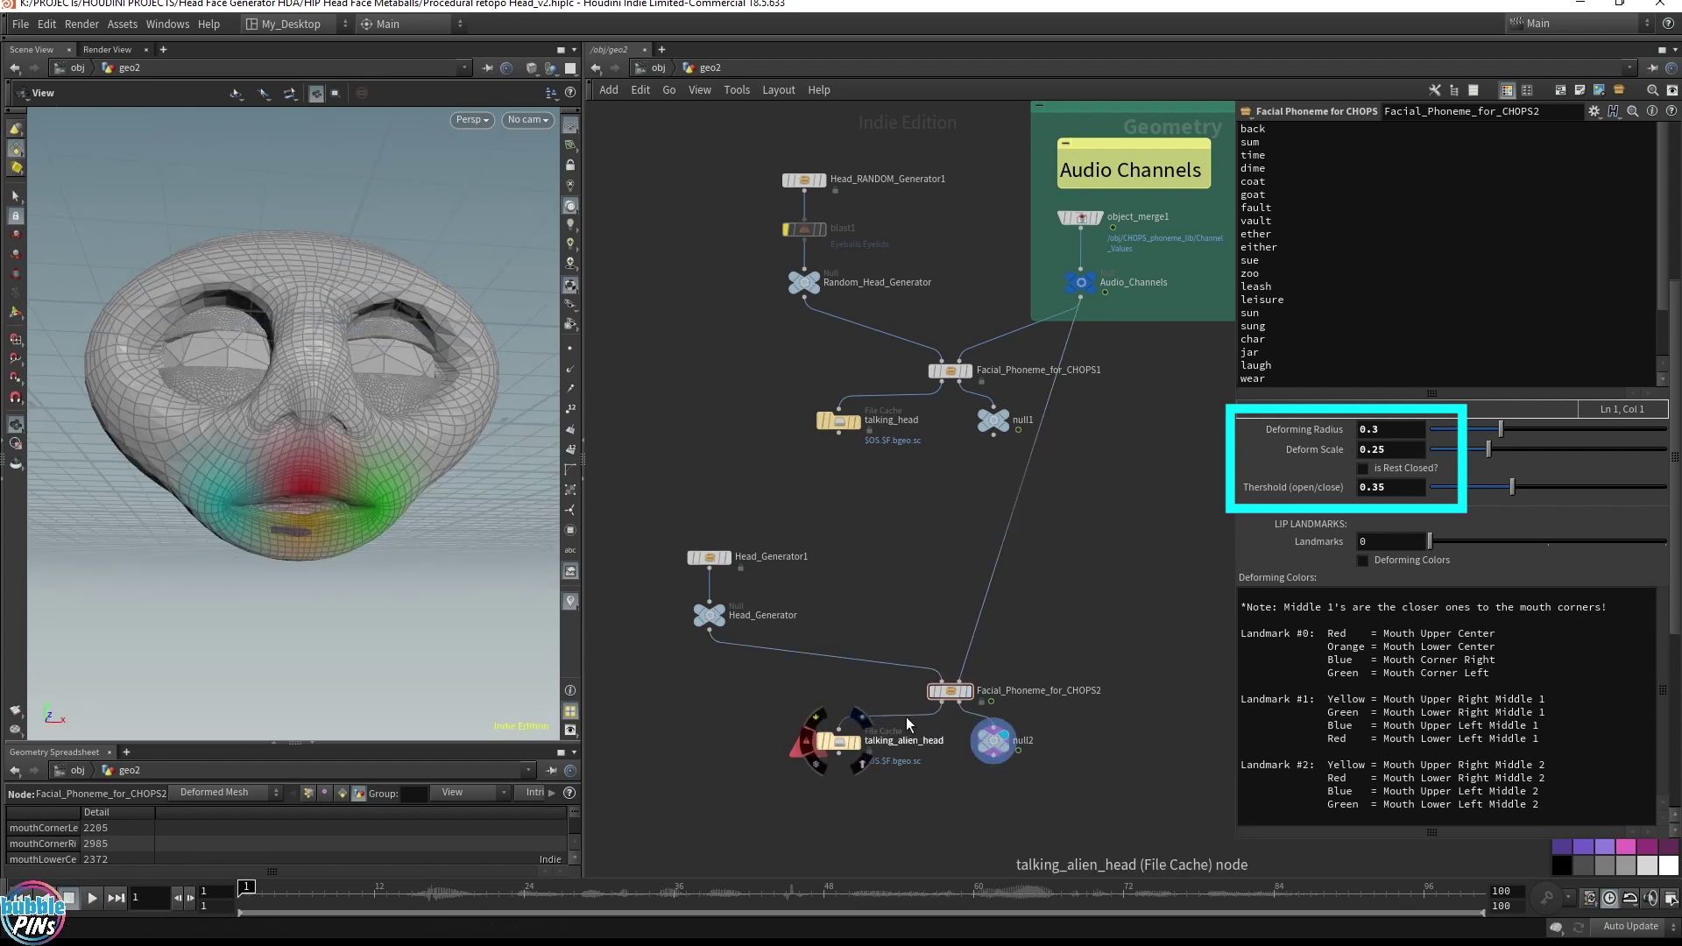
{"action": "left_click", "coordinate": [966, 691]}
{"action": "left_click_drag", "start_coordinate": [396, 463], "coordinate": [399, 468]}
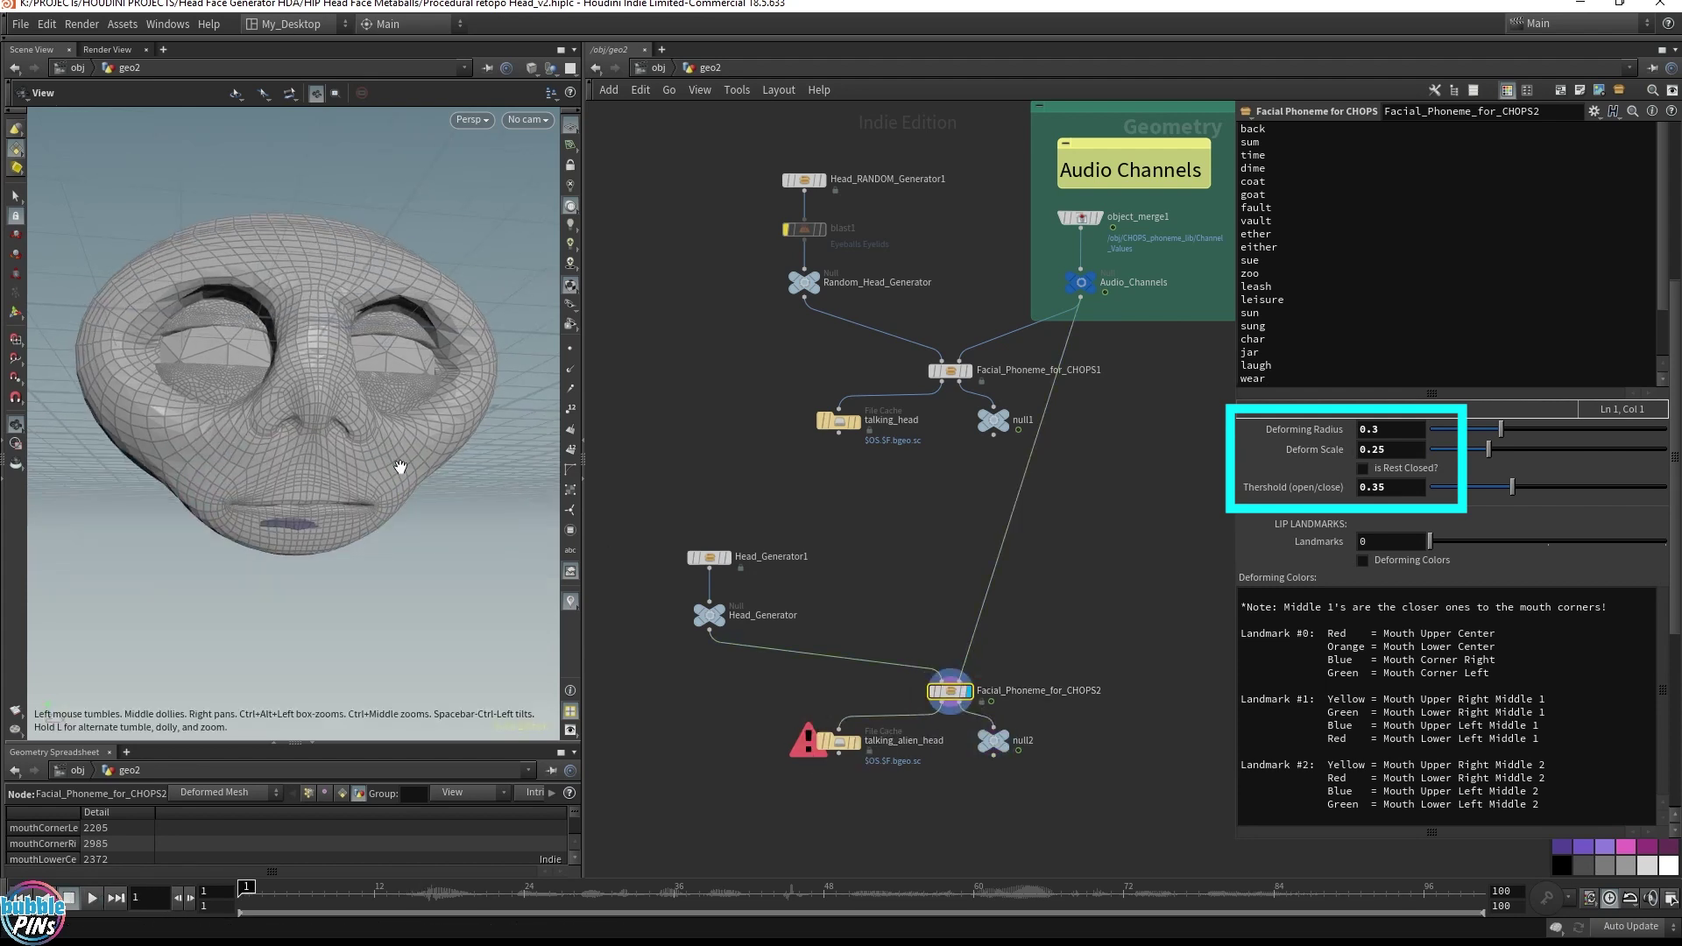
{"action": "key", "text": "Up"}
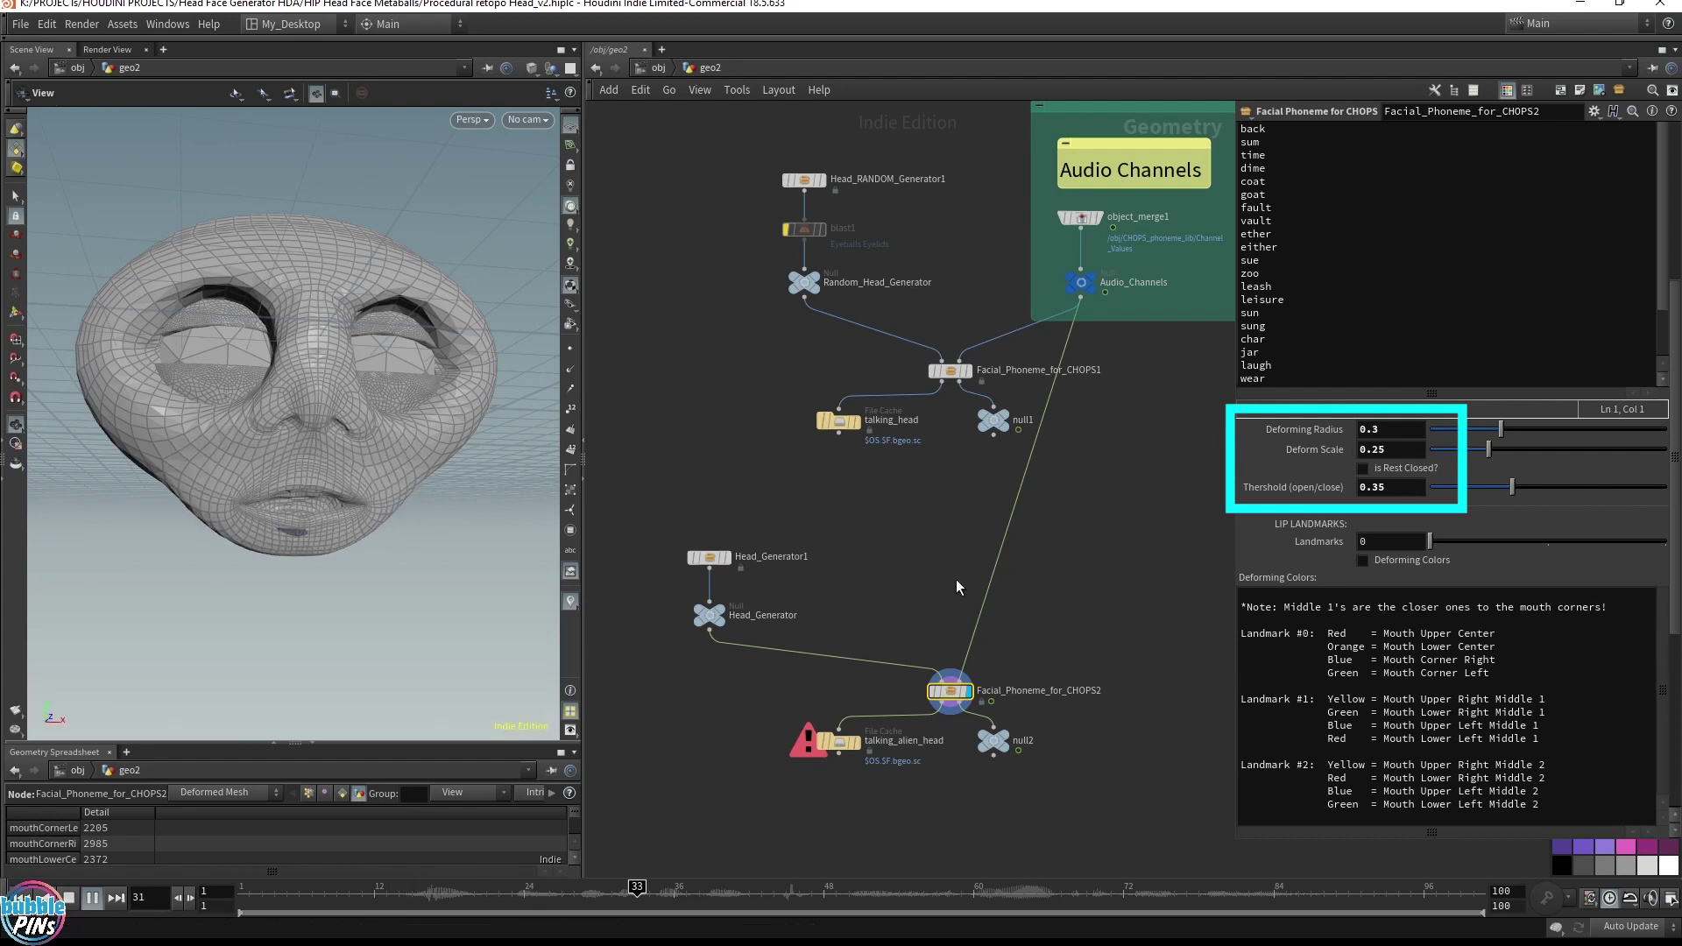
{"action": "key", "text": "ctrl+Up"}
Step: Display Head_Generator1 with its mouth in close view and turn off Retopology
{"action": "left_click_drag", "start_coordinate": [815, 514], "coordinate": [613, 583]}
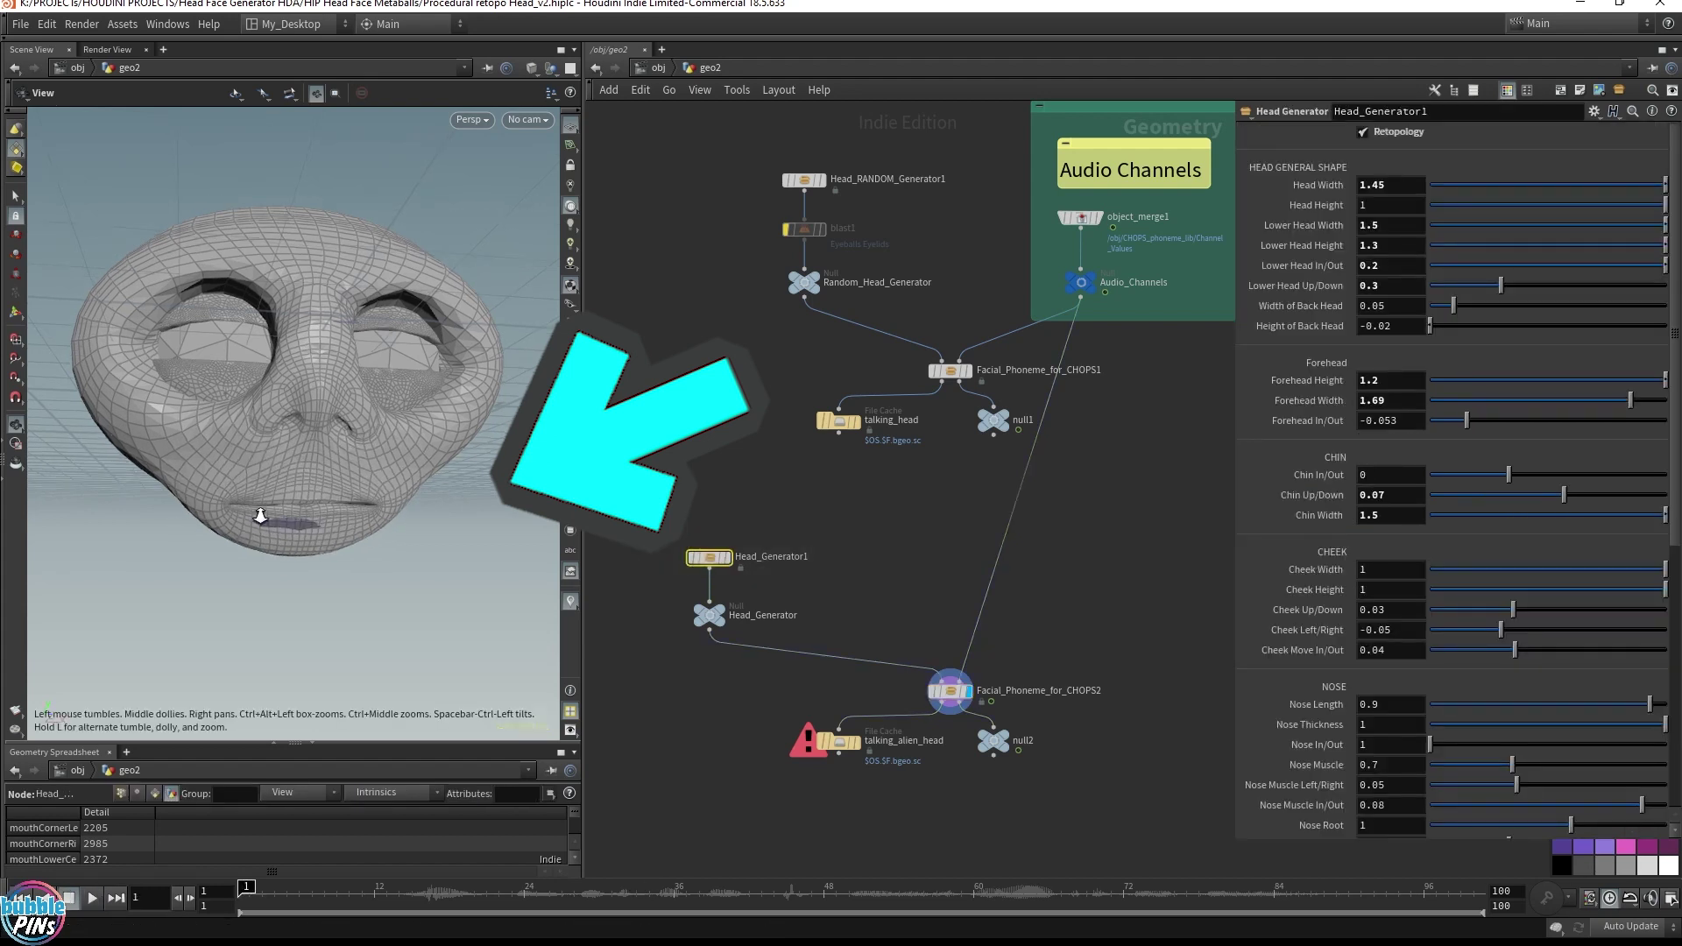
{"action": "scroll", "coordinate": [488, 488], "scroll_direction": "up", "scroll_amount": 5}
{"action": "scroll", "coordinate": [455, 499], "scroll_direction": "up", "scroll_amount": 2}
{"action": "right_click_drag", "start_coordinate": [444, 504], "coordinate": [424, 503]}
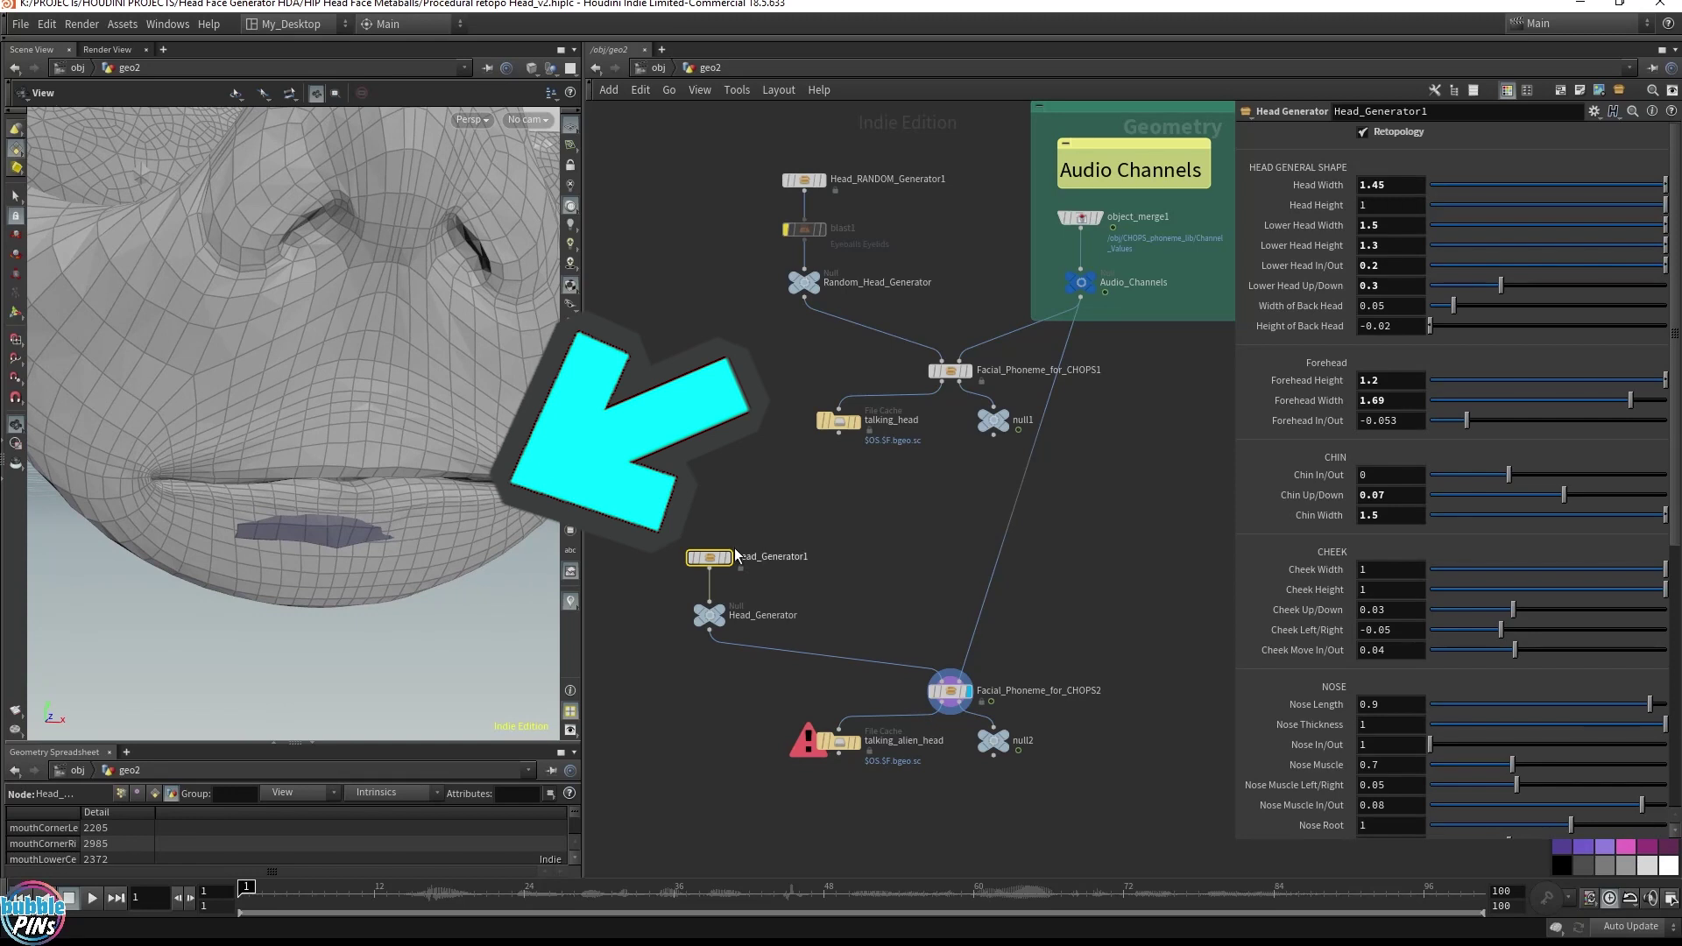
{"action": "mouse_move", "coordinate": [735, 563]}
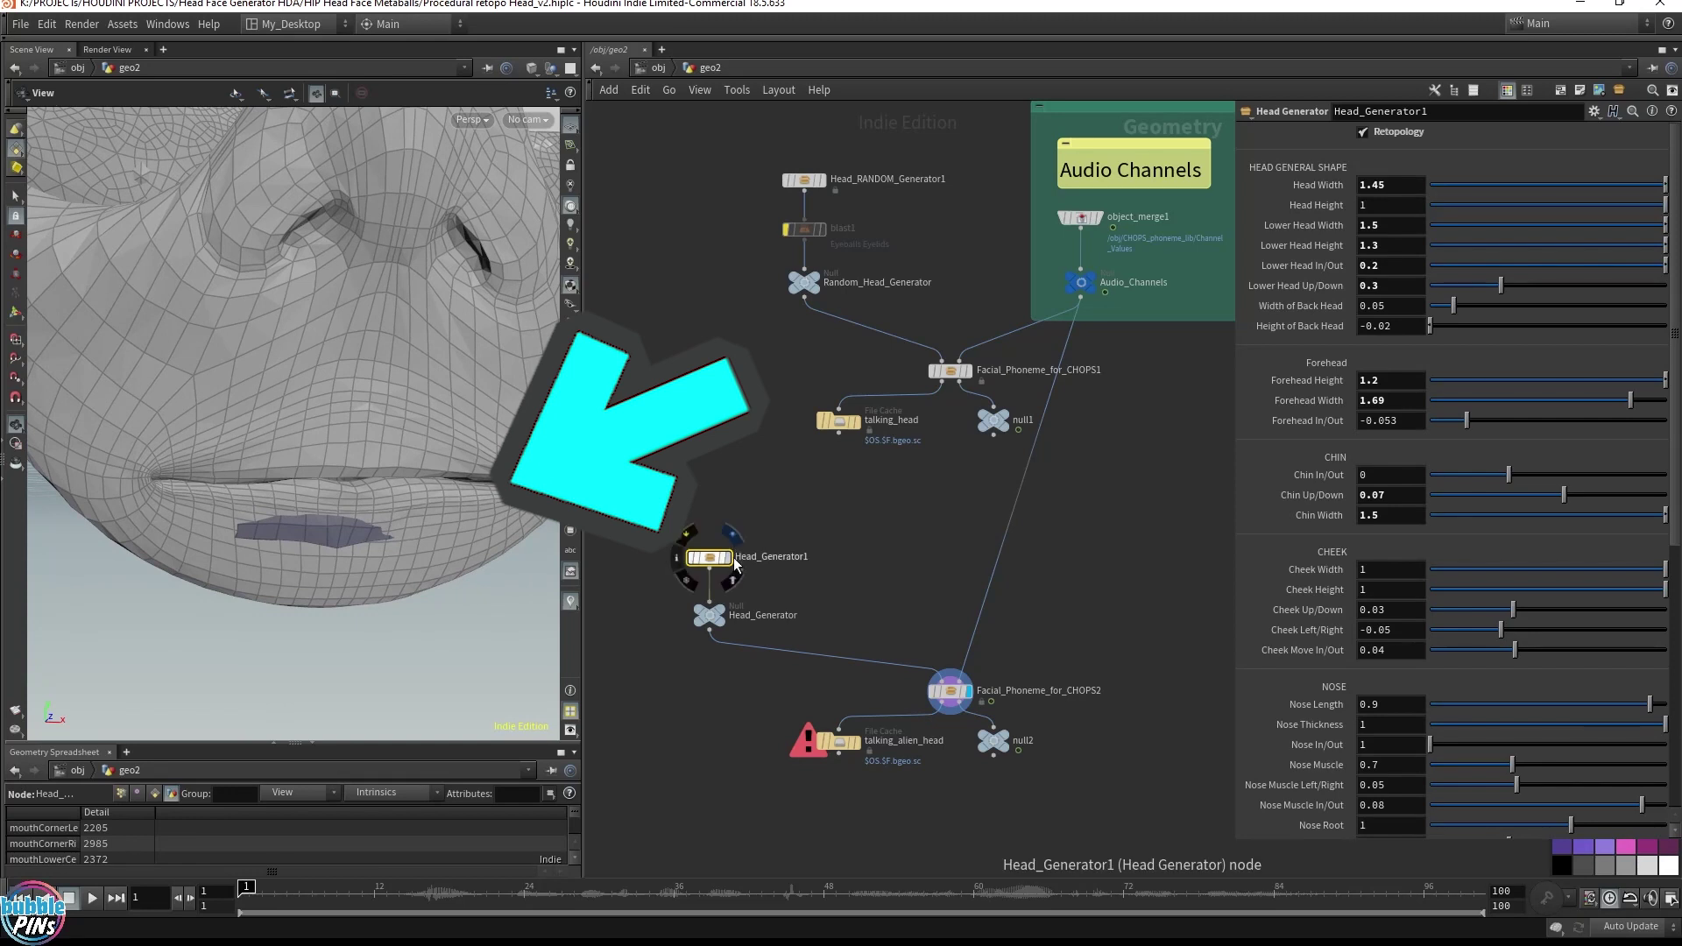
{"action": "left_click", "coordinate": [724, 561]}
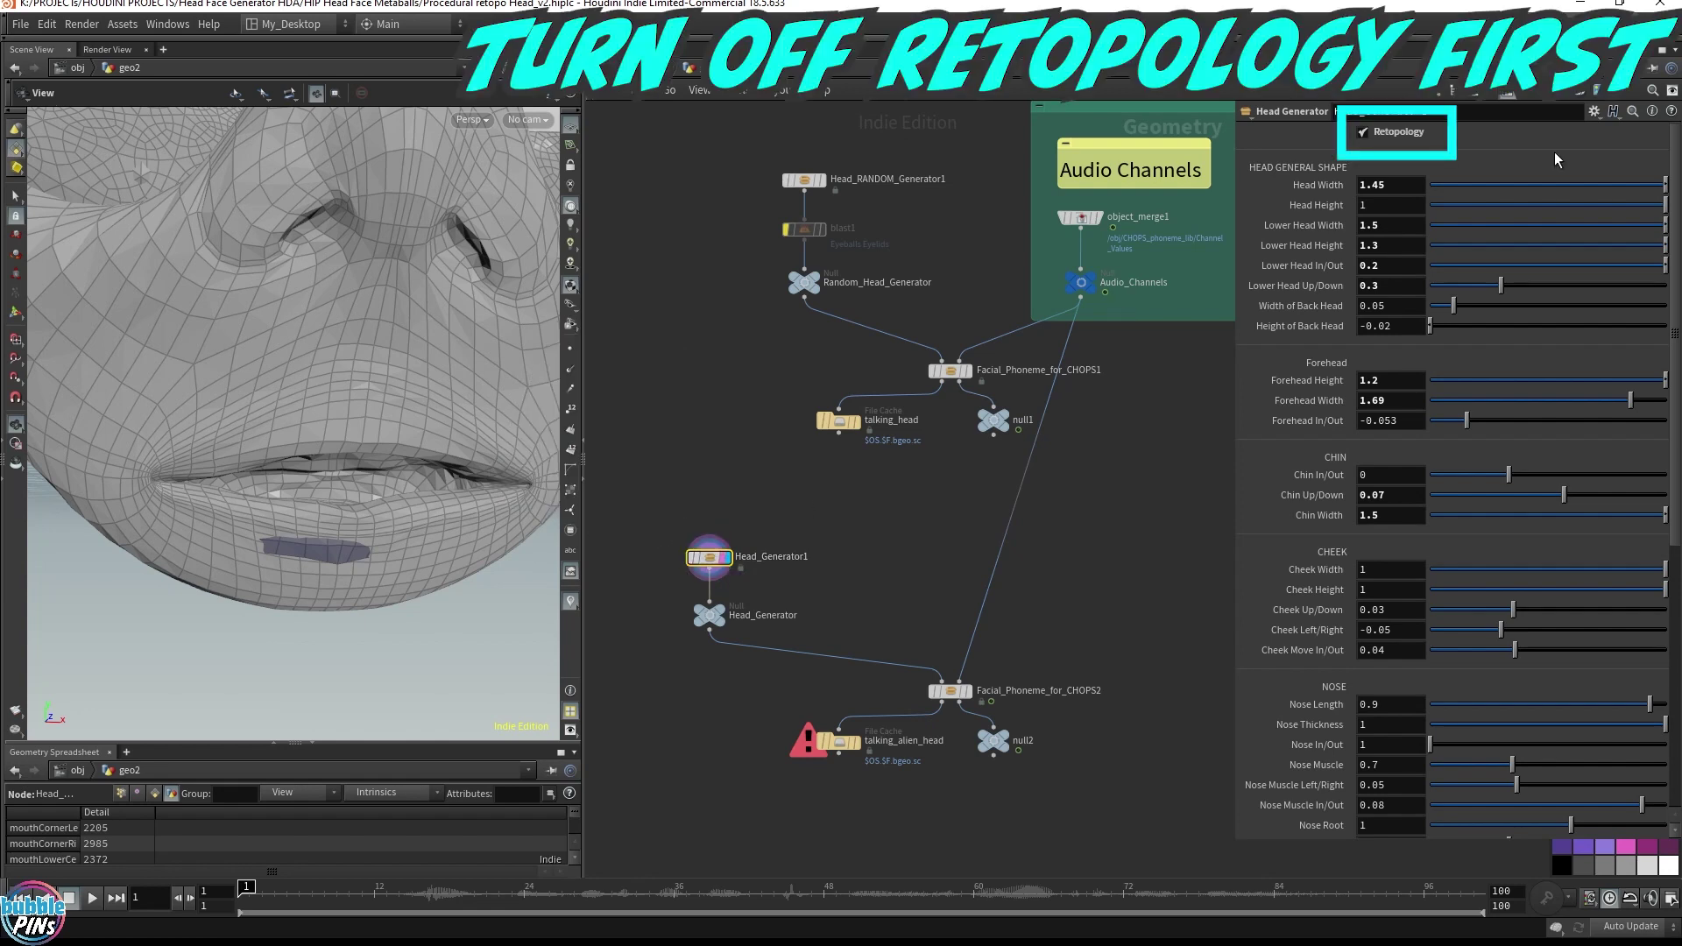
{"action": "left_click", "coordinate": [1393, 132]}
Step: Set Head_Generator1's Mouth Muscle Width to 1.2
{"action": "scroll", "coordinate": [1329, 765], "scroll_direction": "down", "scroll_amount": 5}
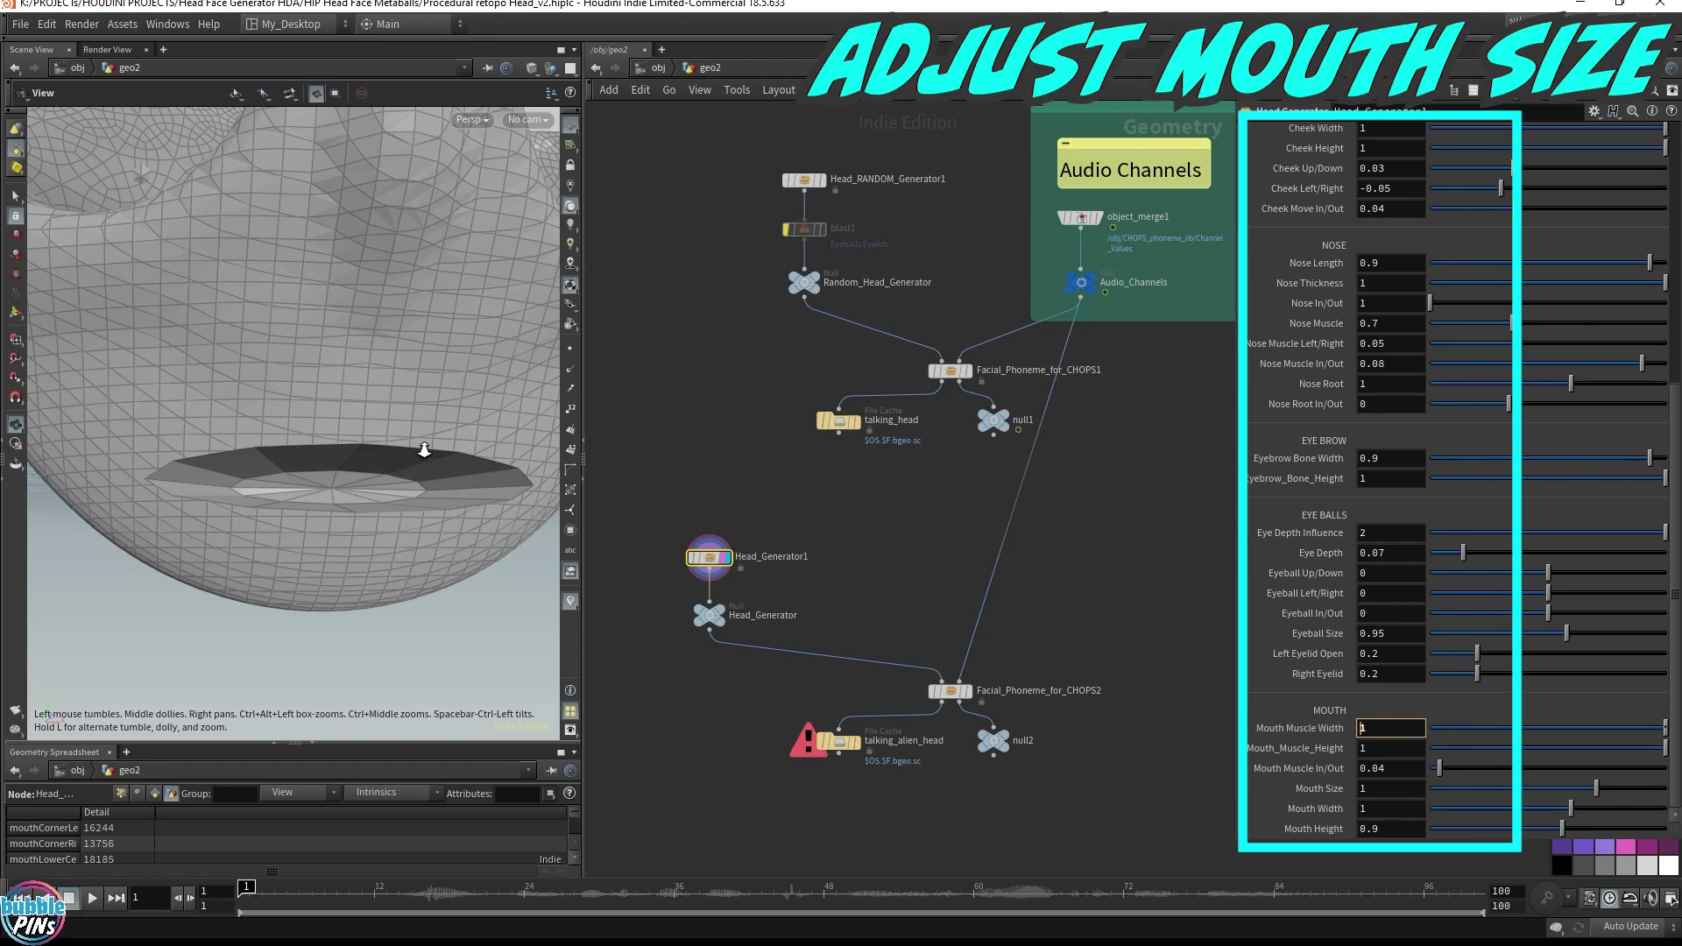
{"action": "middle_click_drag", "start_coordinate": [424, 449], "coordinate": [289, 476]}
{"action": "type", "text": ".2"}
{"action": "left_click_drag", "start_coordinate": [289, 476], "coordinate": [376, 420]}
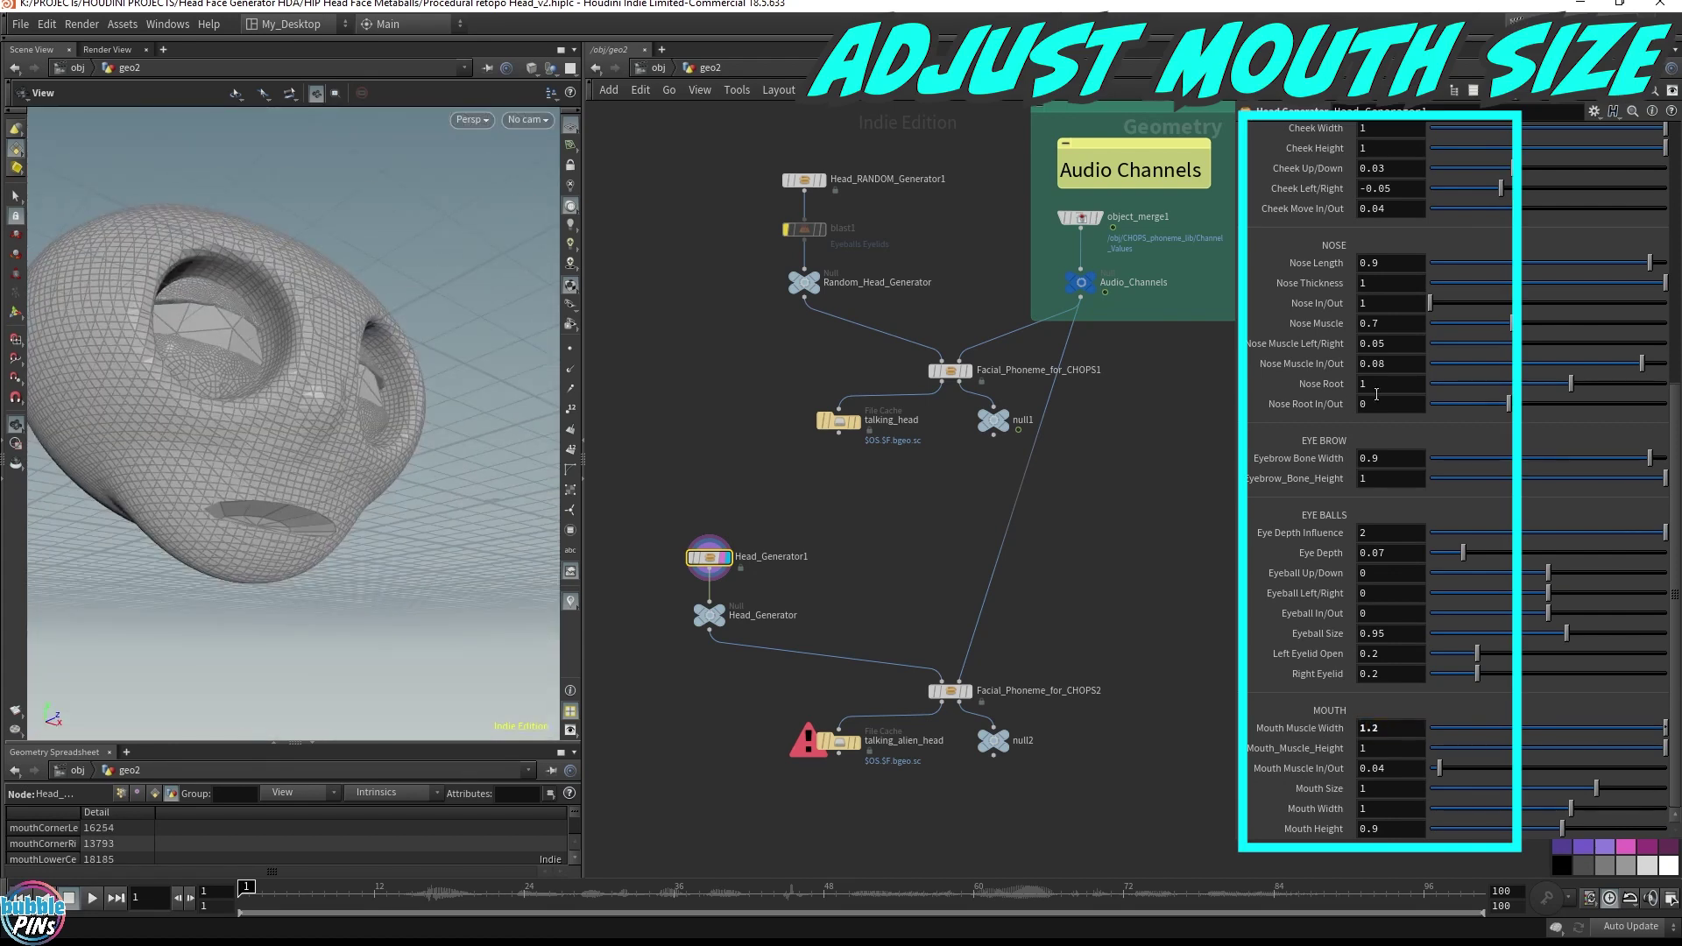
Step: Widen Head_Generator1's chin by setting Chin Width to 1.7
{"action": "scroll", "coordinate": [1377, 517], "scroll_direction": "up", "scroll_amount": 2}
{"action": "left_click", "coordinate": [1375, 219]}
{"action": "type", "text": ".4"}
{"action": "key", "text": "ctrl+z"}
{"action": "scroll", "coordinate": [1405, 396], "scroll_direction": "up", "scroll_amount": 2}
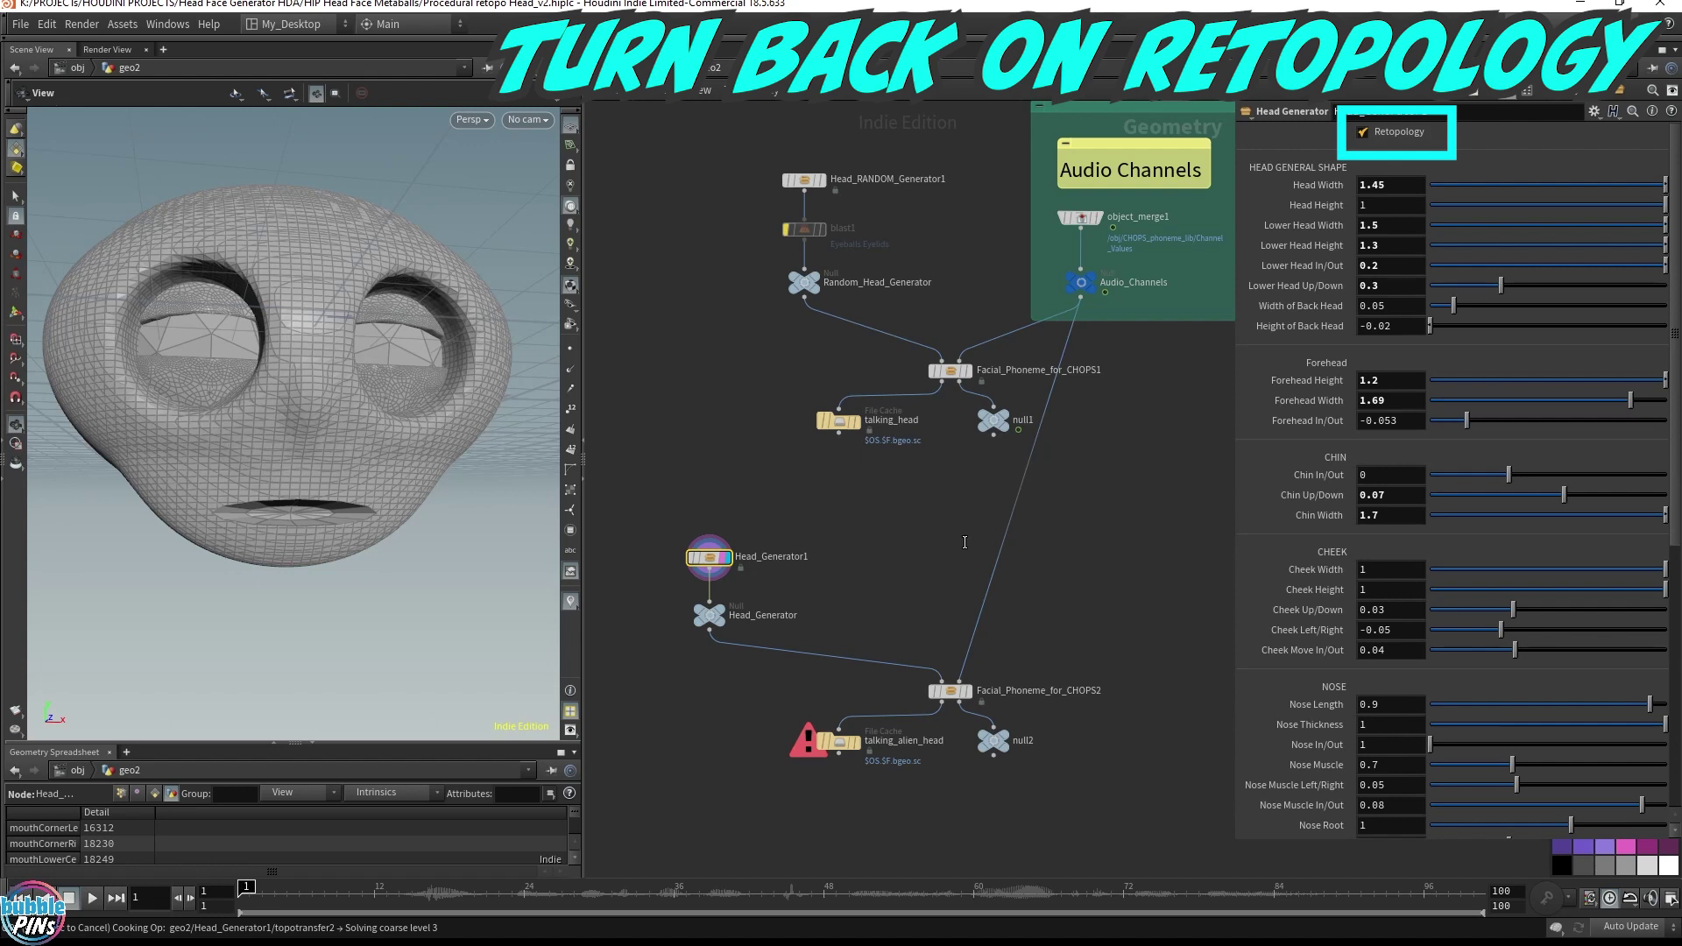
Step: Turn Retopology back on for Head_Generator1
{"action": "mouse_move", "coordinate": [289, 503]}
{"action": "left_mouse_down"}
{"action": "mouse_move", "coordinate": [376, 476]}
{"action": "mouse_move", "coordinate": [288, 511]}
{"action": "left_mouse_up"}
{"action": "left_click", "coordinate": [1362, 132]}
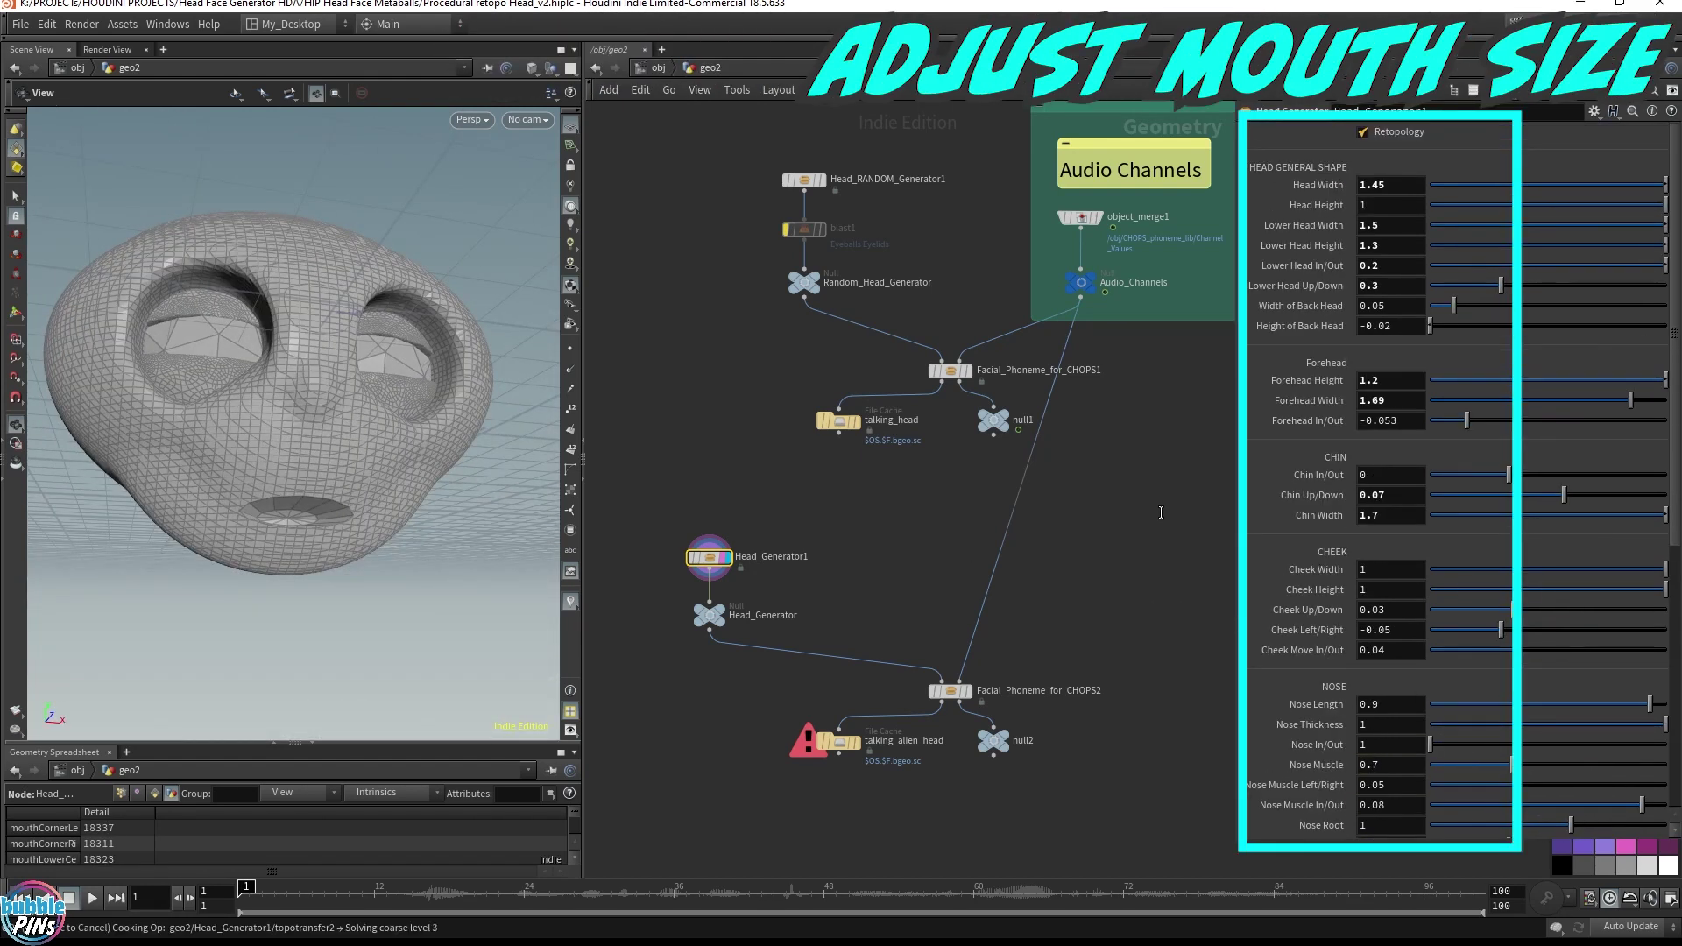
{"action": "scroll", "coordinate": [1405, 526], "scroll_direction": "down", "scroll_amount": 10}
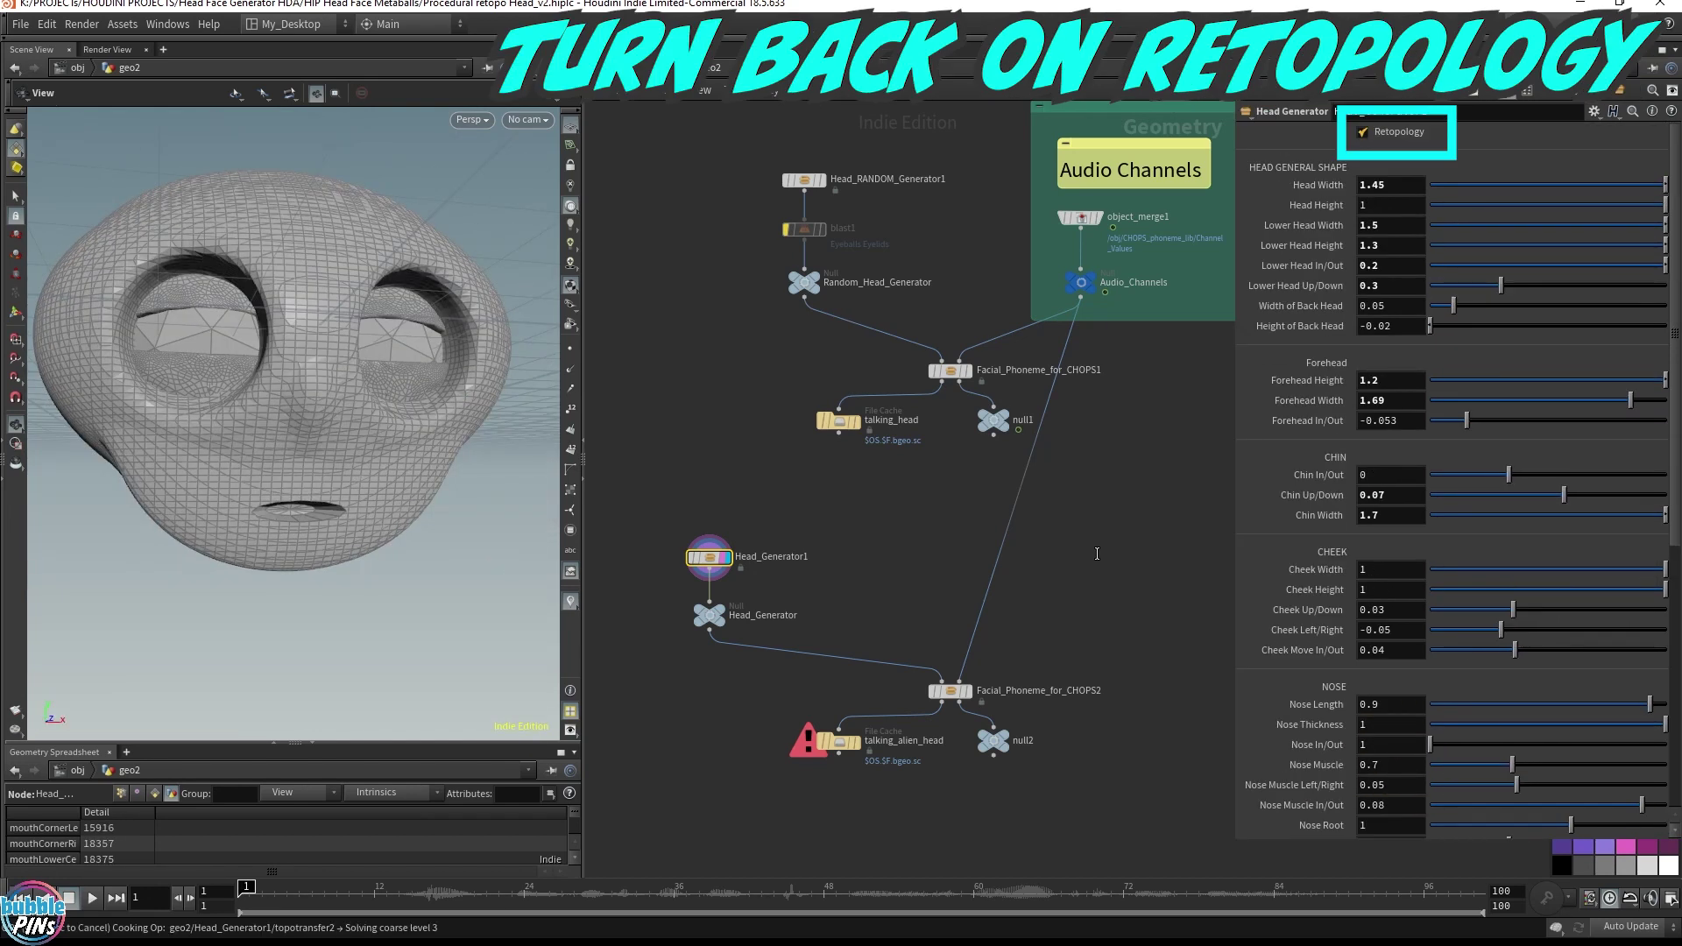
Step: Display Facial_Phoneme_for_CHOPS2 and play the reshaped head's lip sync animation
{"action": "left_click", "coordinate": [950, 691]}
{"action": "key", "text": "Up"}
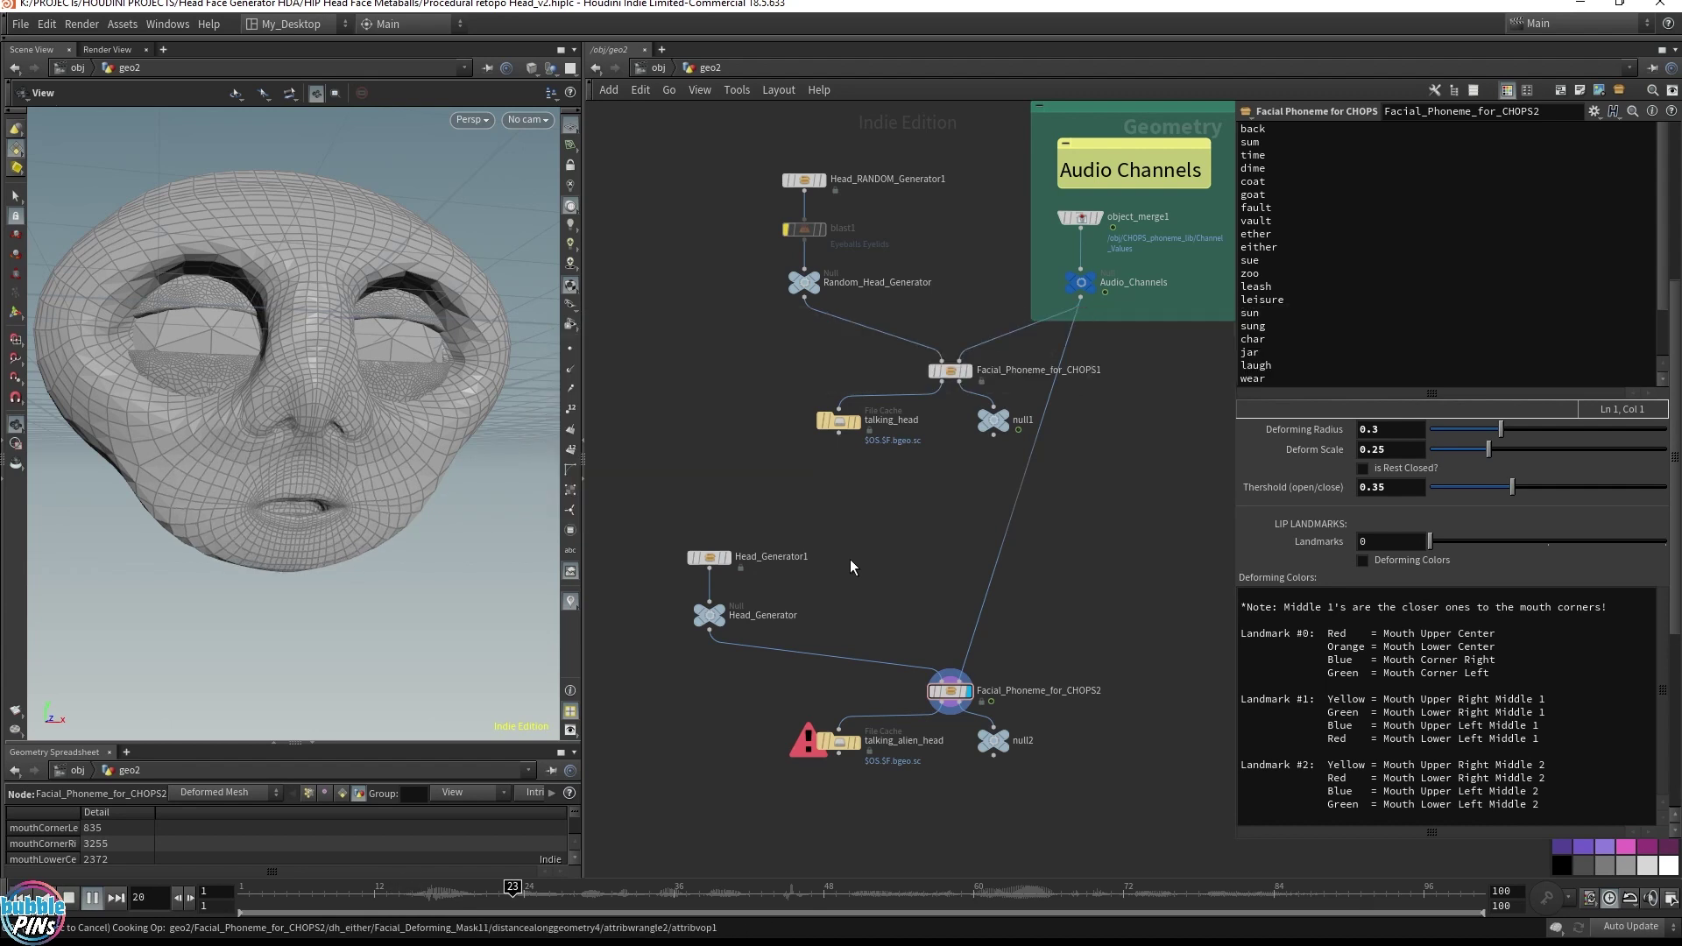
{"action": "left_click", "coordinate": [843, 741]}
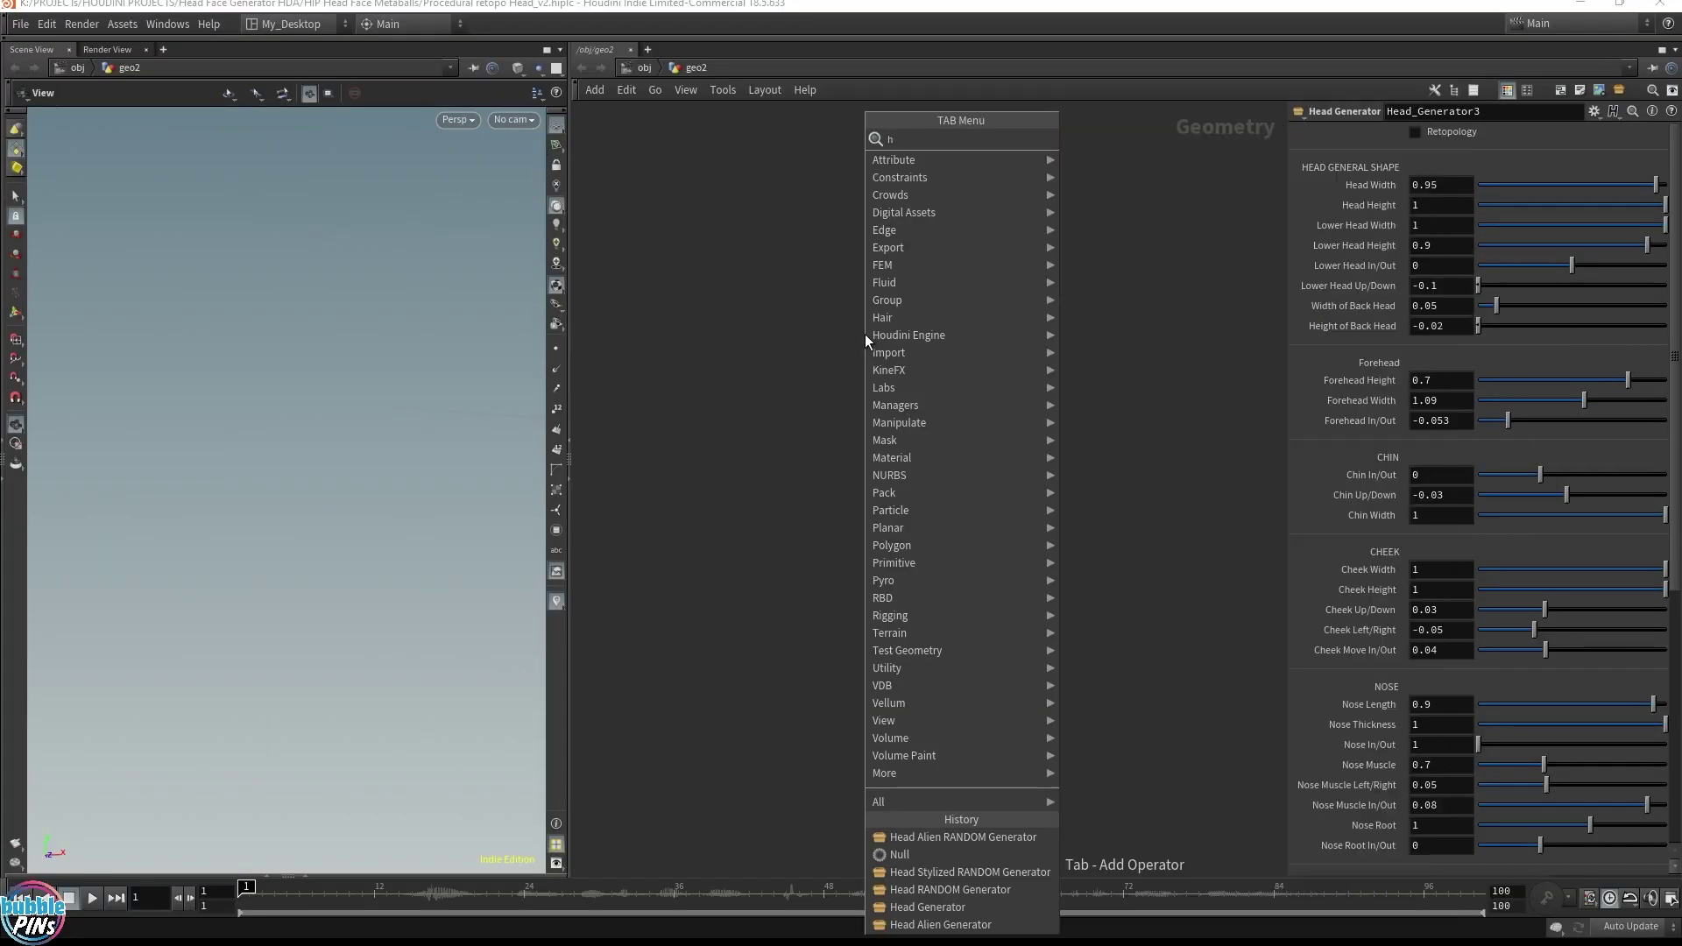
Step: Add a Head Alien RANDOM Generator node to the empty area of the network
{"action": "type", "text": "head"}
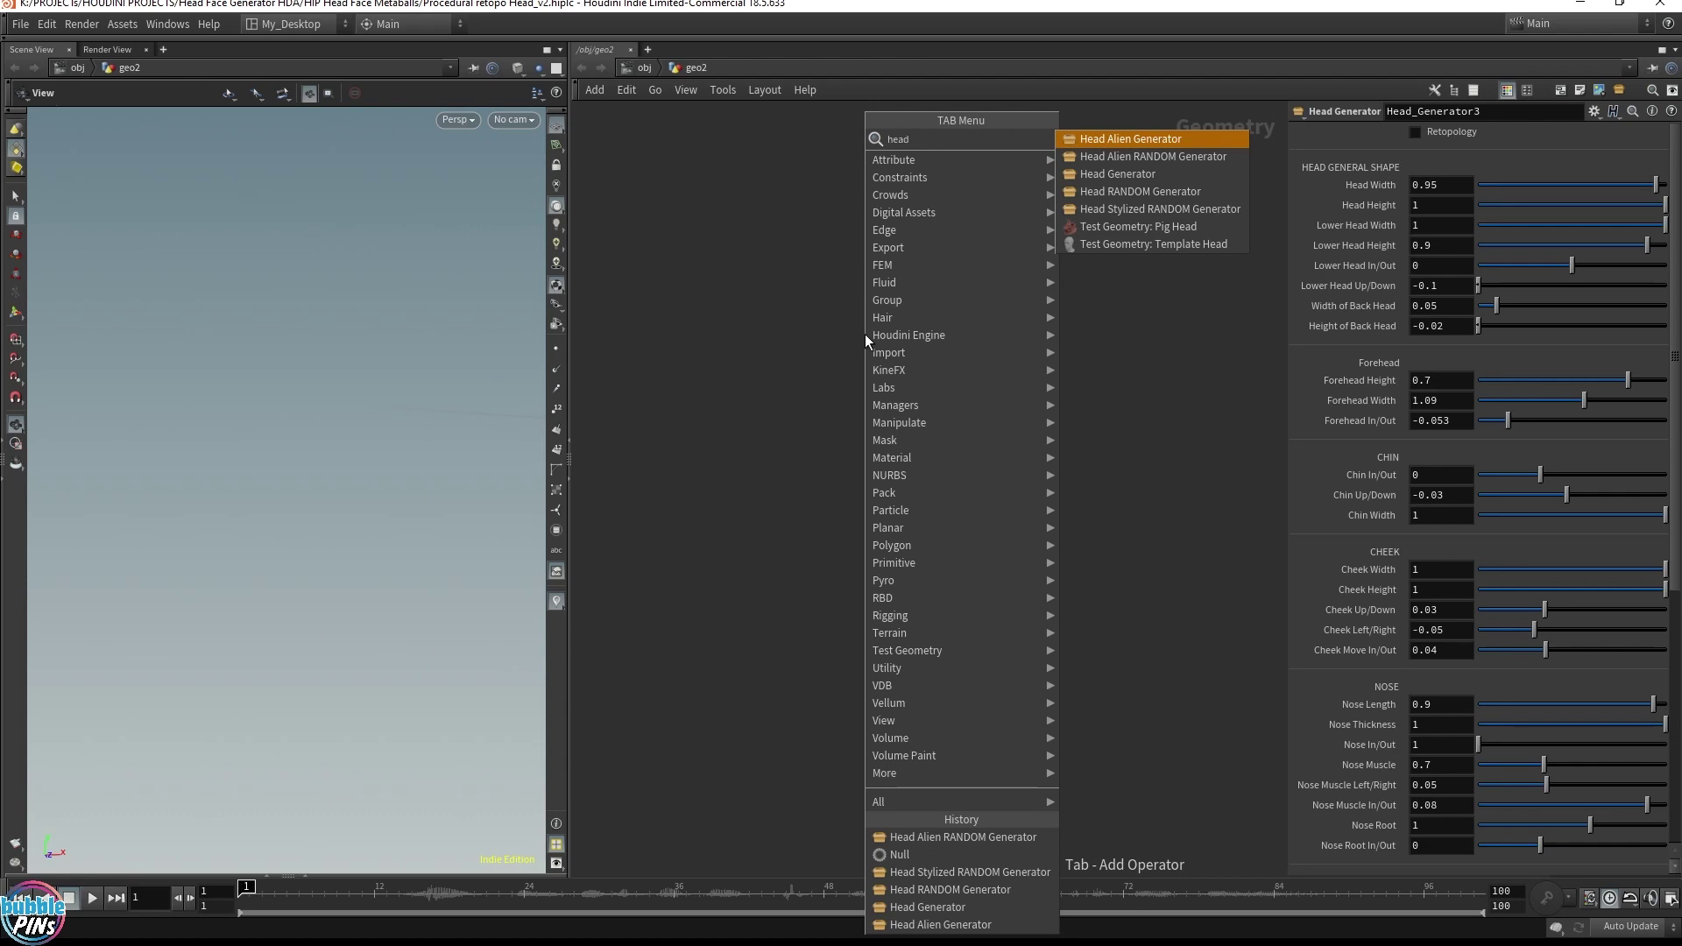
{"action": "key", "text": "Down"}
{"action": "key", "text": "Return"}
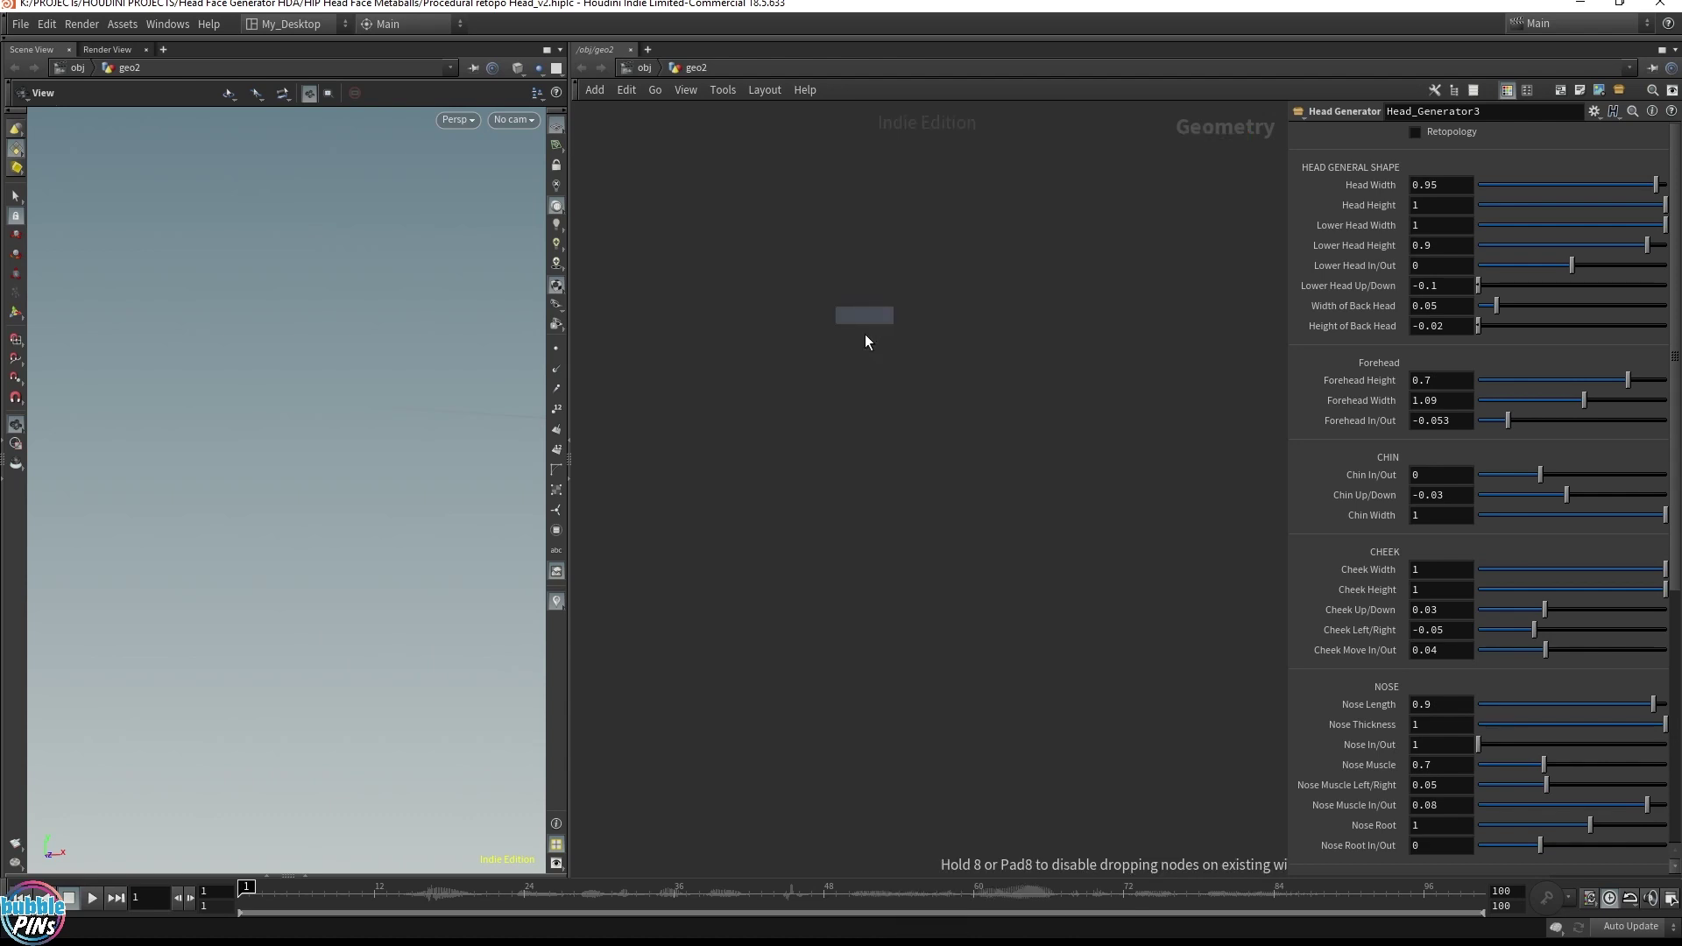
{"action": "left_click", "coordinate": [864, 334]}
Step: Try Random Seed 70, drive the seed with $F instead, and scrub to frame 32 to preview alien head variations
{"action": "left_click_drag", "start_coordinate": [1493, 133], "coordinate": [1507, 133]}
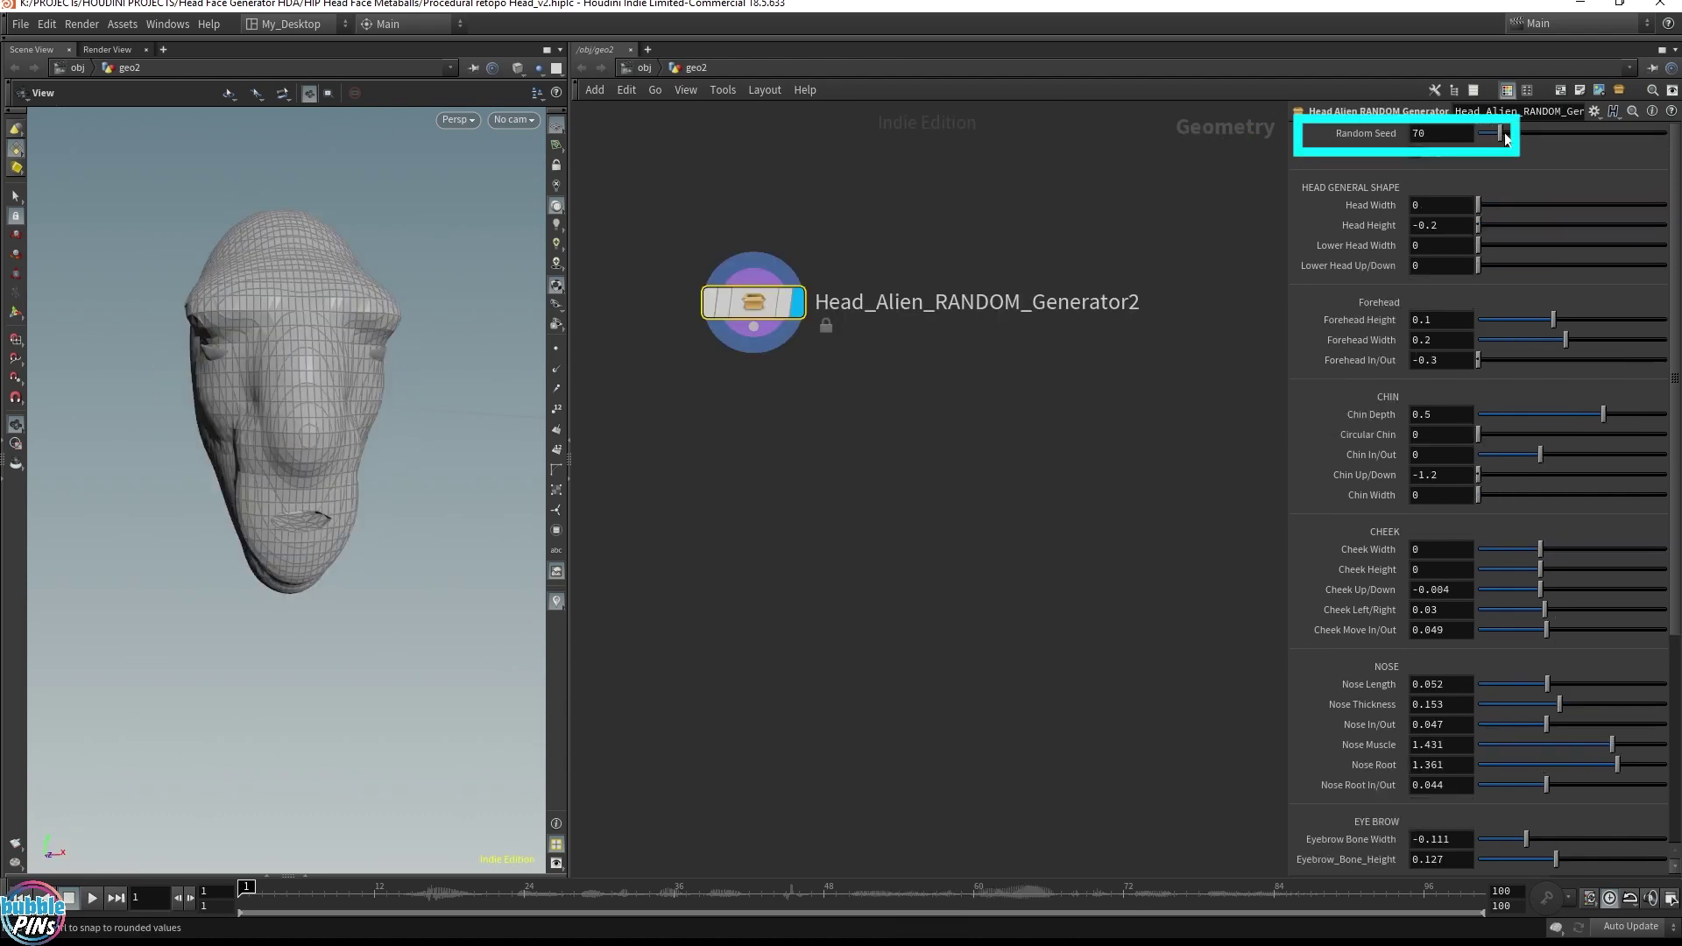
{"action": "left_click_drag", "start_coordinate": [1446, 133], "coordinate": [1322, 131]}
{"action": "type", "text": "$F"}
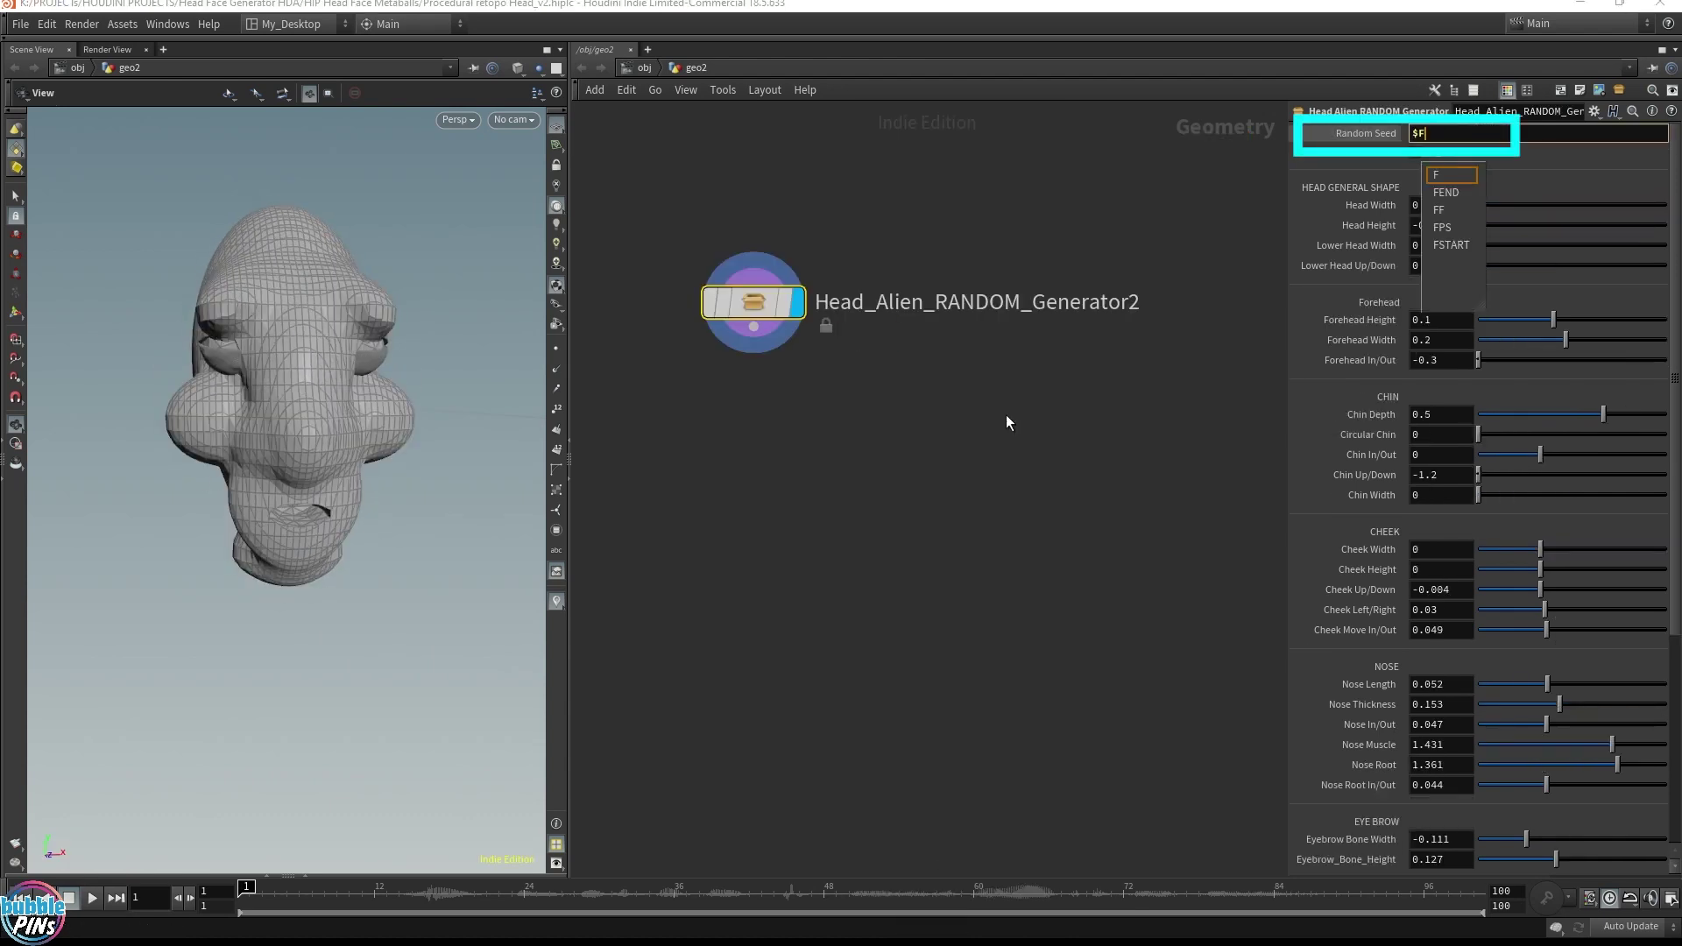
{"action": "key", "text": "Return"}
{"action": "left_click_drag", "start_coordinate": [250, 889], "coordinate": [622, 919]}
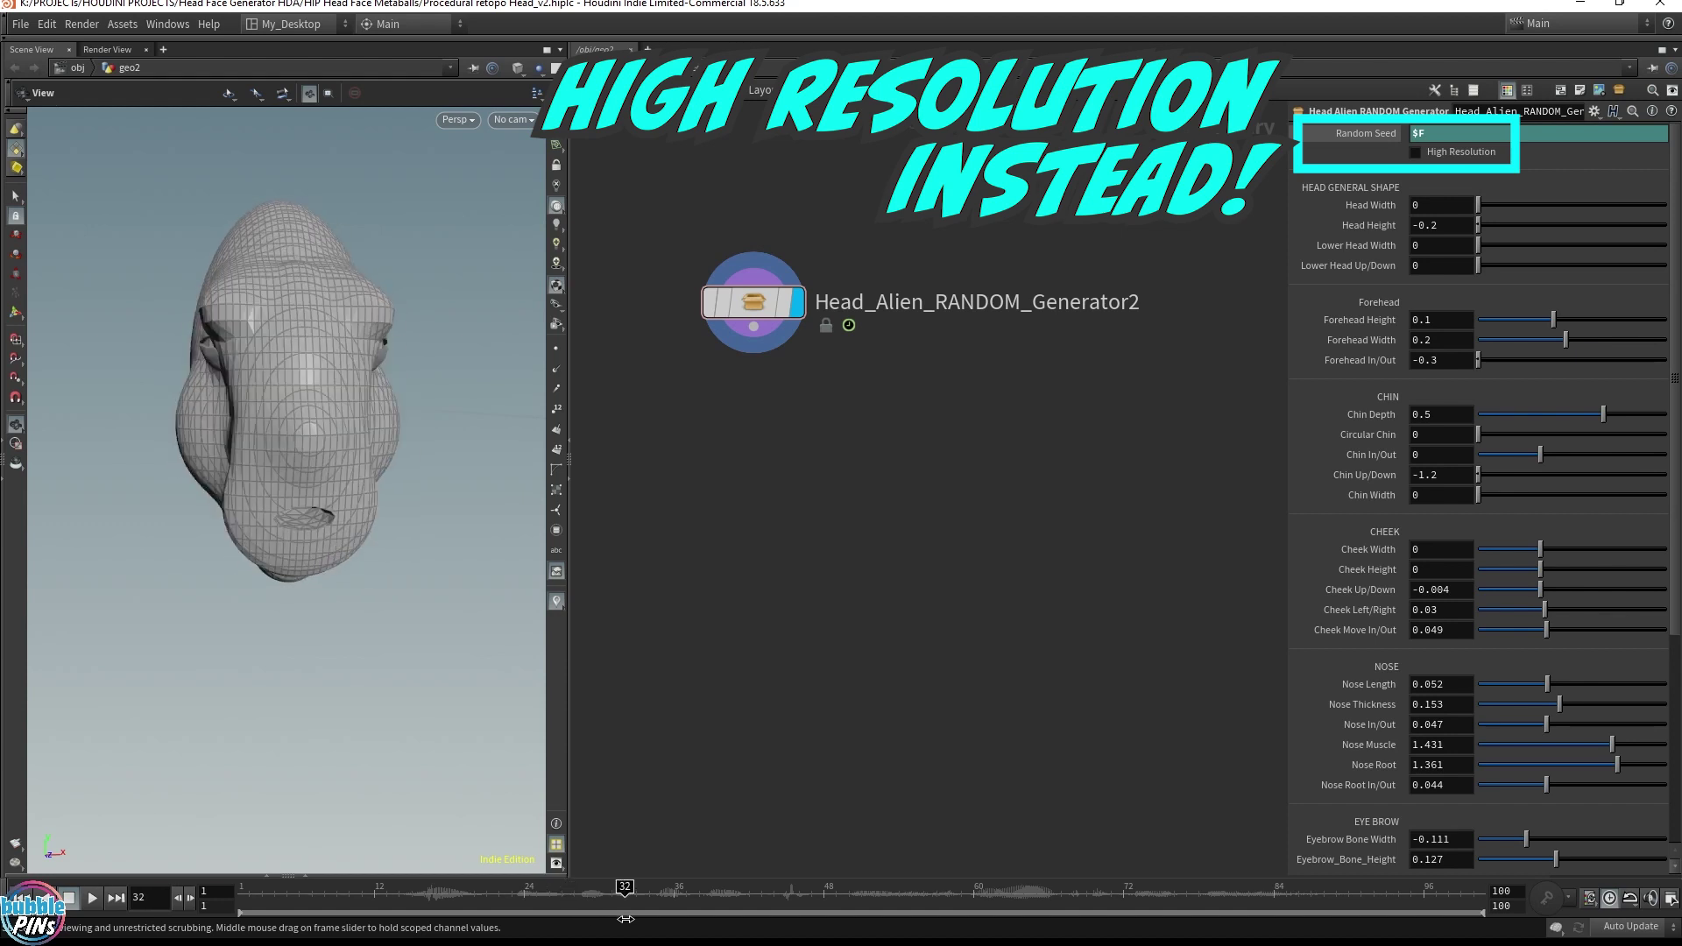
Step: Reset the alien head's Random Seed to 0 at the first frame and turn on High Resolution
{"action": "key", "text": "ctrl+Up"}
{"action": "left_click", "coordinate": [1390, 139], "text": "ctrl+shift"}
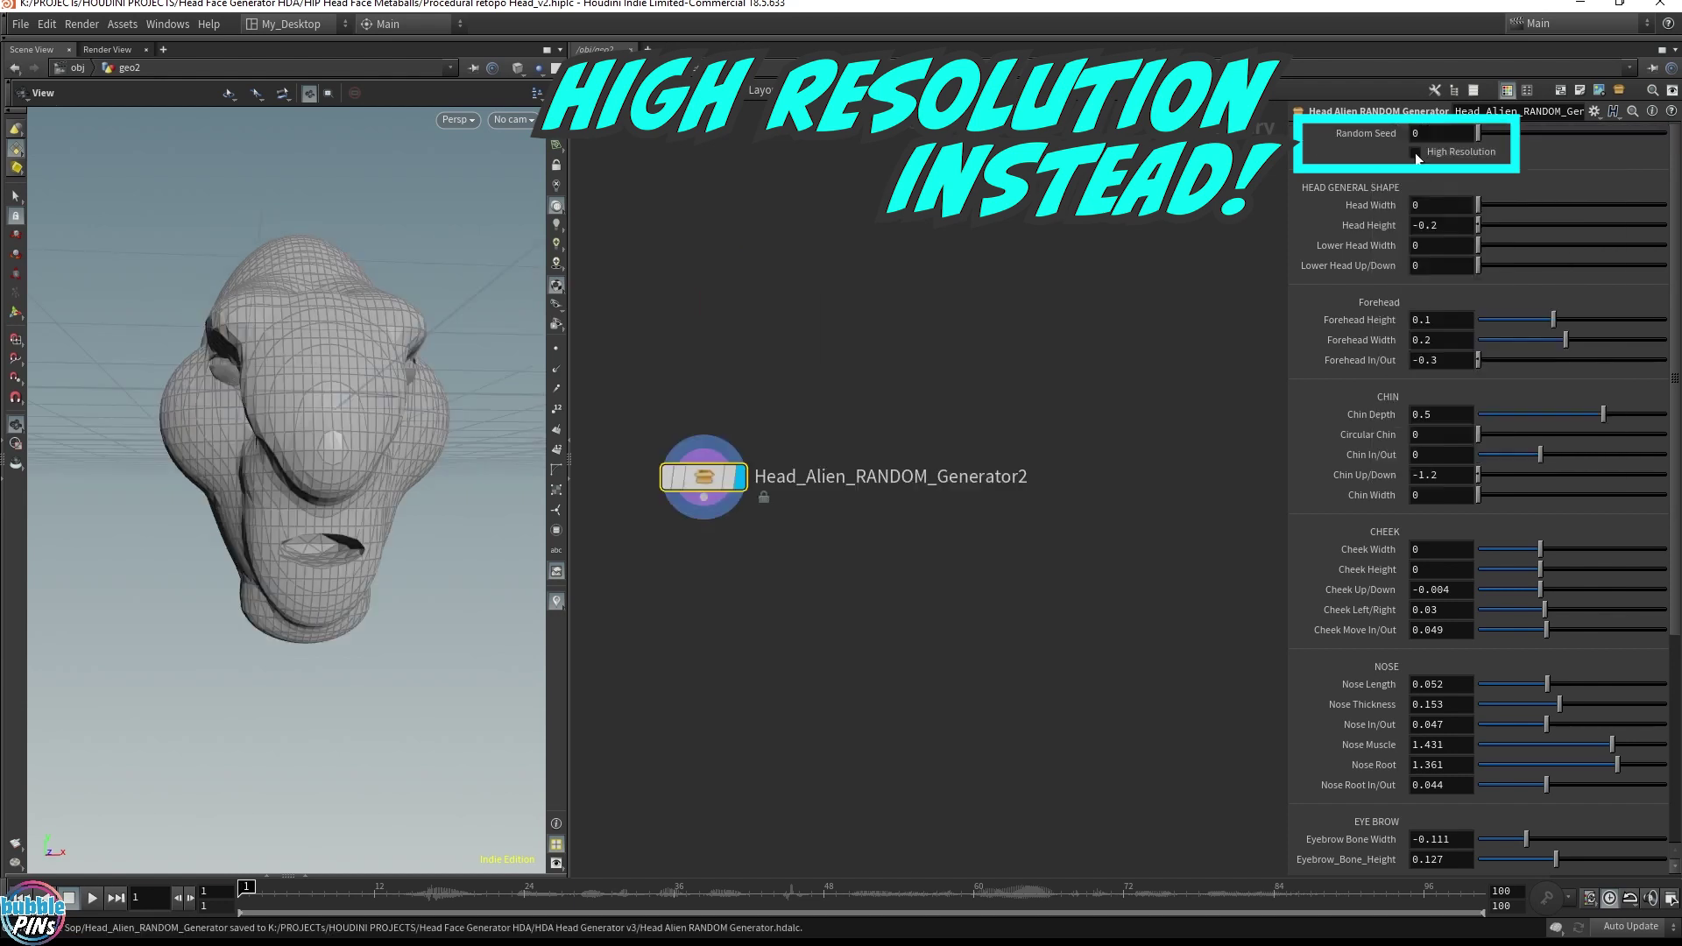
{"action": "left_click", "coordinate": [1416, 154]}
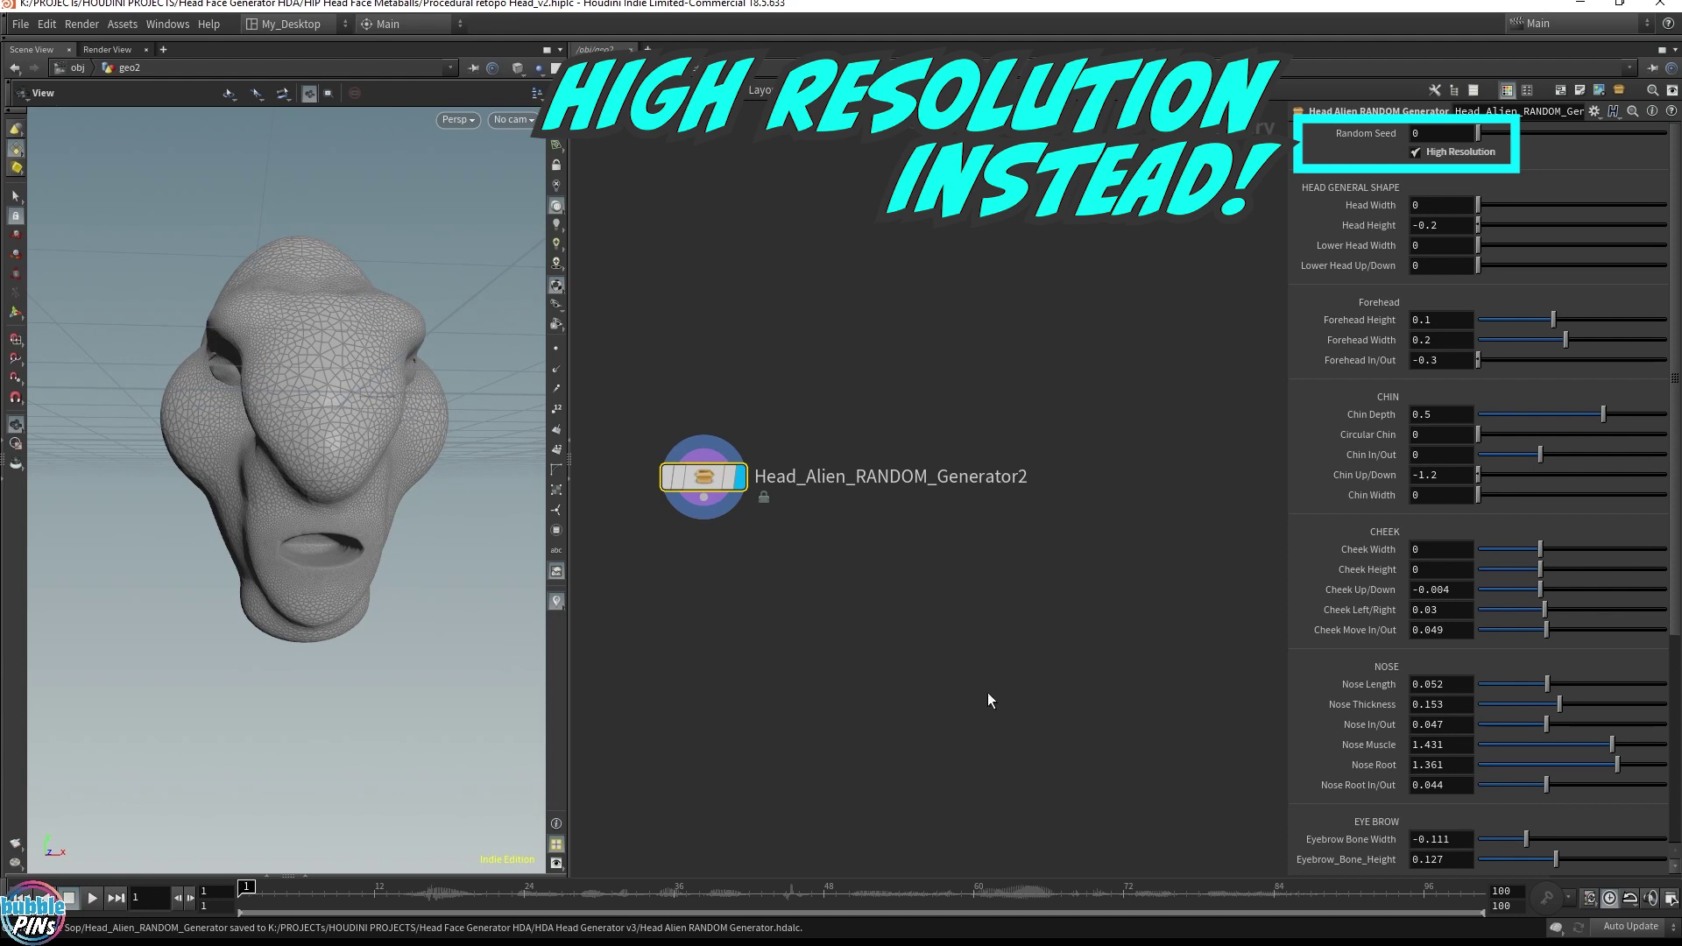
Step: Add a Facial Phoneme for CHOPS node below the Head Alien RANDOM Generator
{"action": "key", "text": "Tab"}
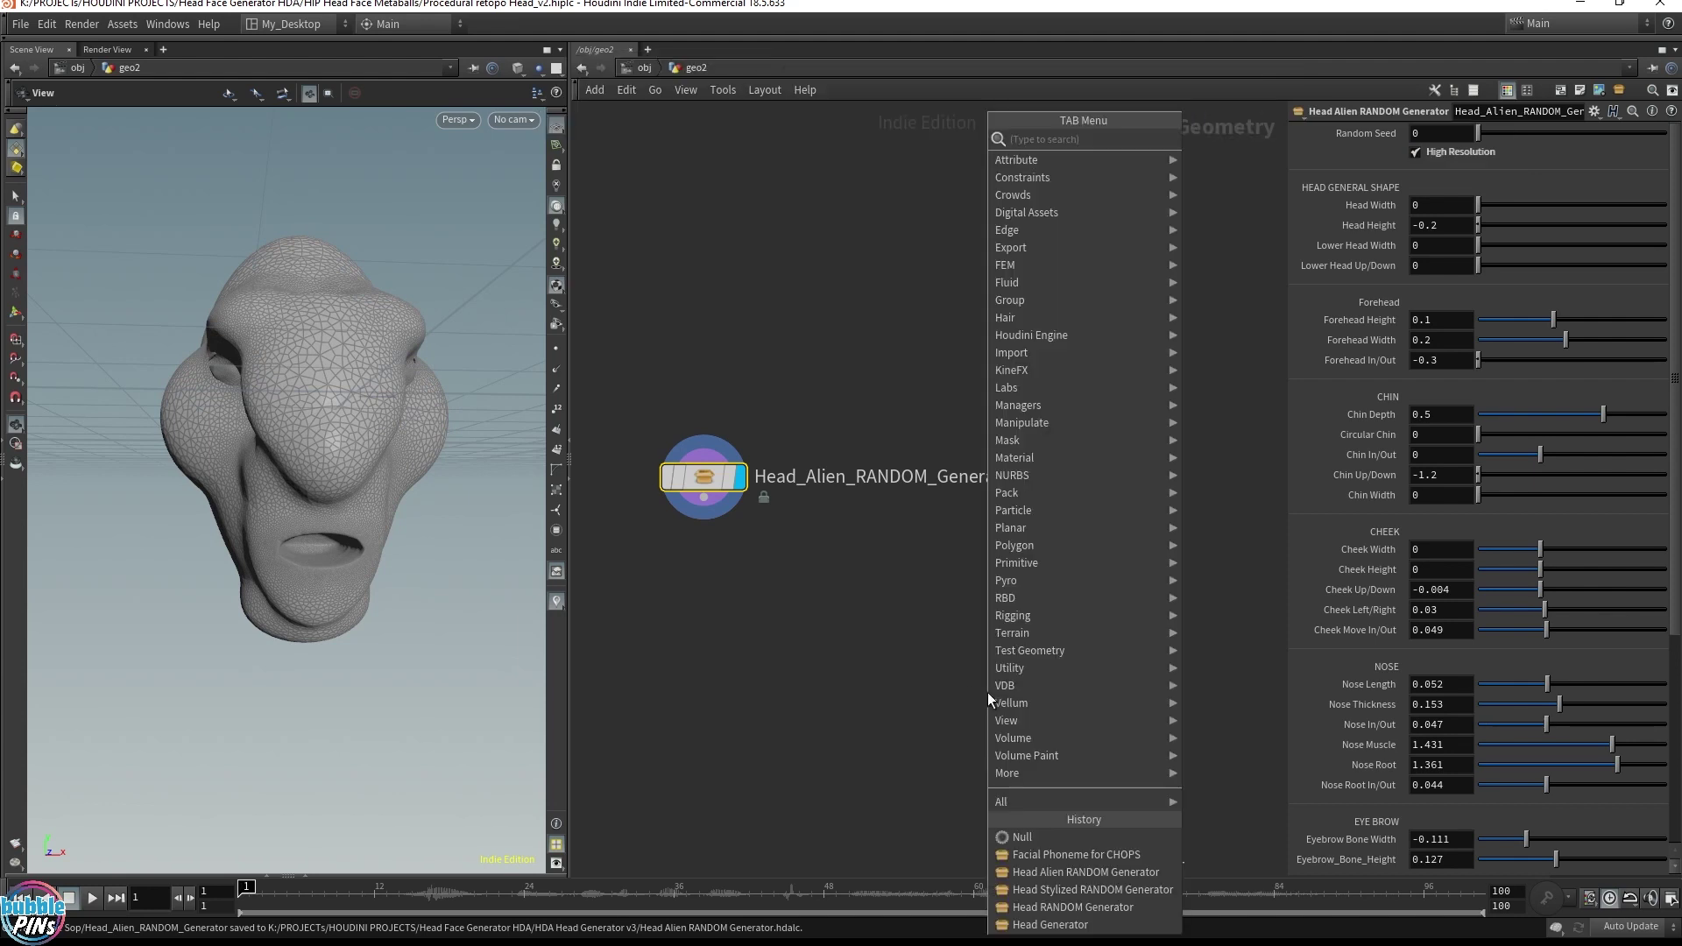
{"action": "type", "text": "facial"}
{"action": "key", "text": "Down"}
{"action": "key", "text": "Down"}
{"action": "key", "text": "Down"}
{"action": "key", "text": "Down"}
{"action": "key", "text": "Return"}
{"action": "left_click", "coordinate": [776, 687]}
Step: Connect the alien head generator and Audio_Channels to the first and second inputs of the Facial Phoneme node
{"action": "scroll", "coordinate": [1232, 252], "scroll_direction": "down", "scroll_amount": 4}
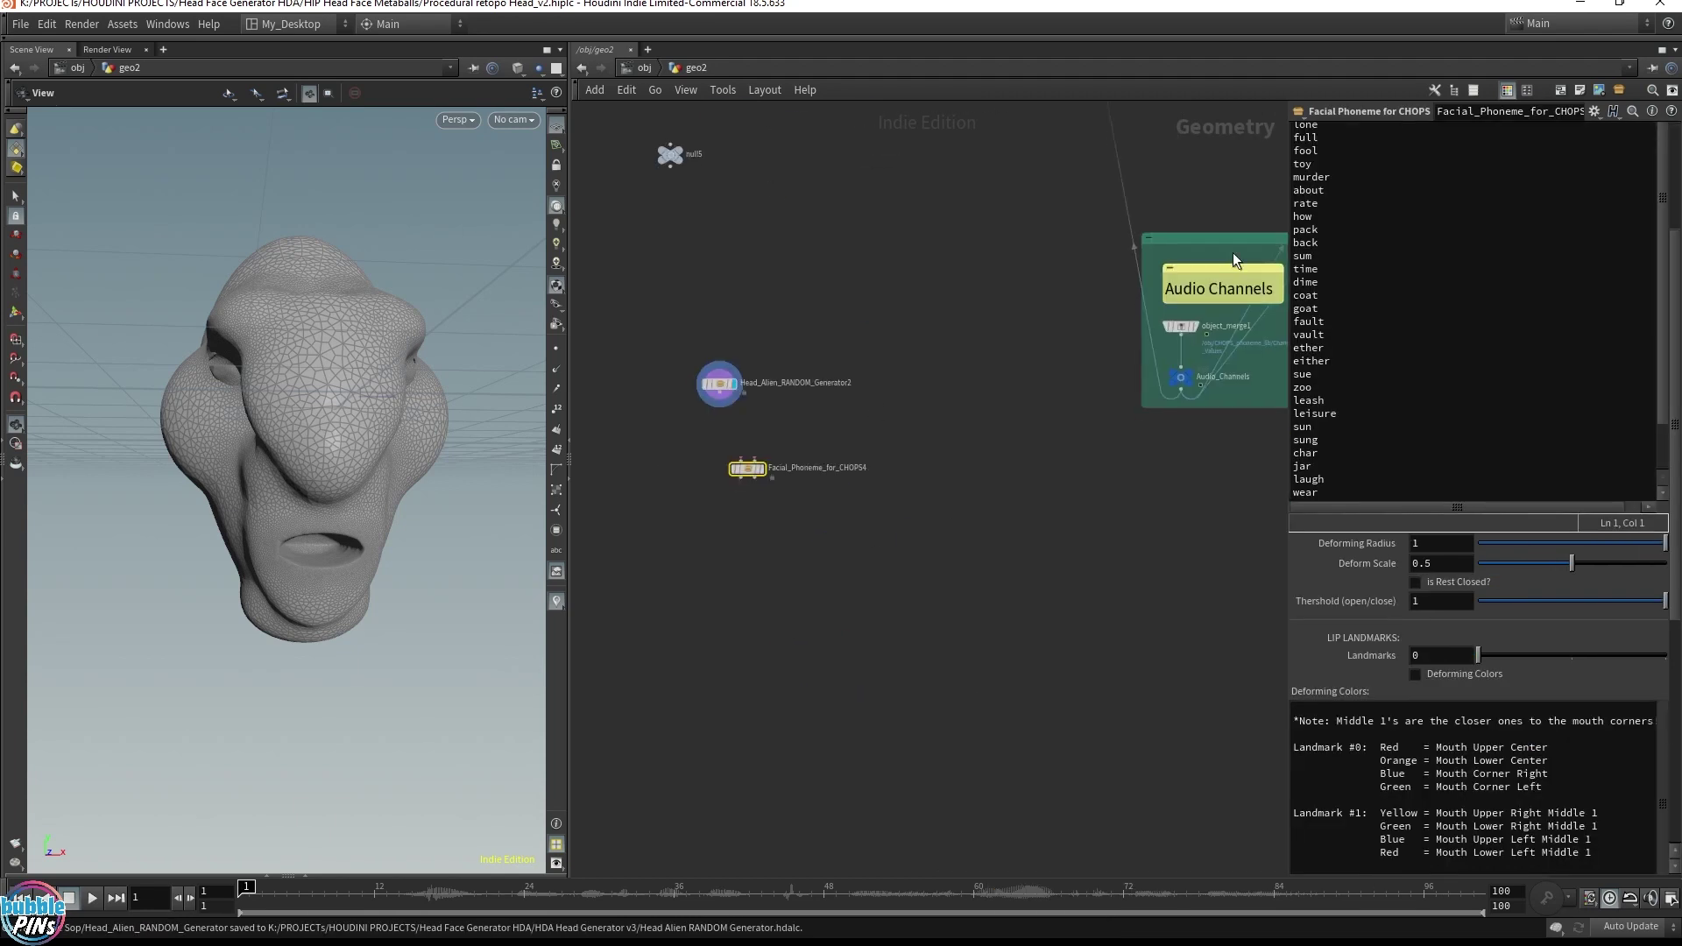
{"action": "scroll", "coordinate": [727, 561], "scroll_direction": "up", "scroll_amount": 3}
{"action": "left_click_drag", "start_coordinate": [652, 484], "coordinate": [695, 627]}
{"action": "left_click_drag", "start_coordinate": [1069, 463], "coordinate": [723, 627]}
Step: Attach a Null to the new Facial Phoneme node's second output
{"action": "left_click", "coordinate": [738, 644]}
{"action": "key", "text": "Tab"}
{"action": "left_click", "coordinate": [853, 854]}
{"action": "left_click", "coordinate": [828, 739]}
Step: Set Deforming Radius and Deform Scale to 0.25 and the open/close threshold to 0.5, and play the alien head's lip sync
{"action": "left_click", "coordinate": [710, 644]}
{"action": "double_click", "coordinate": [1438, 543]}
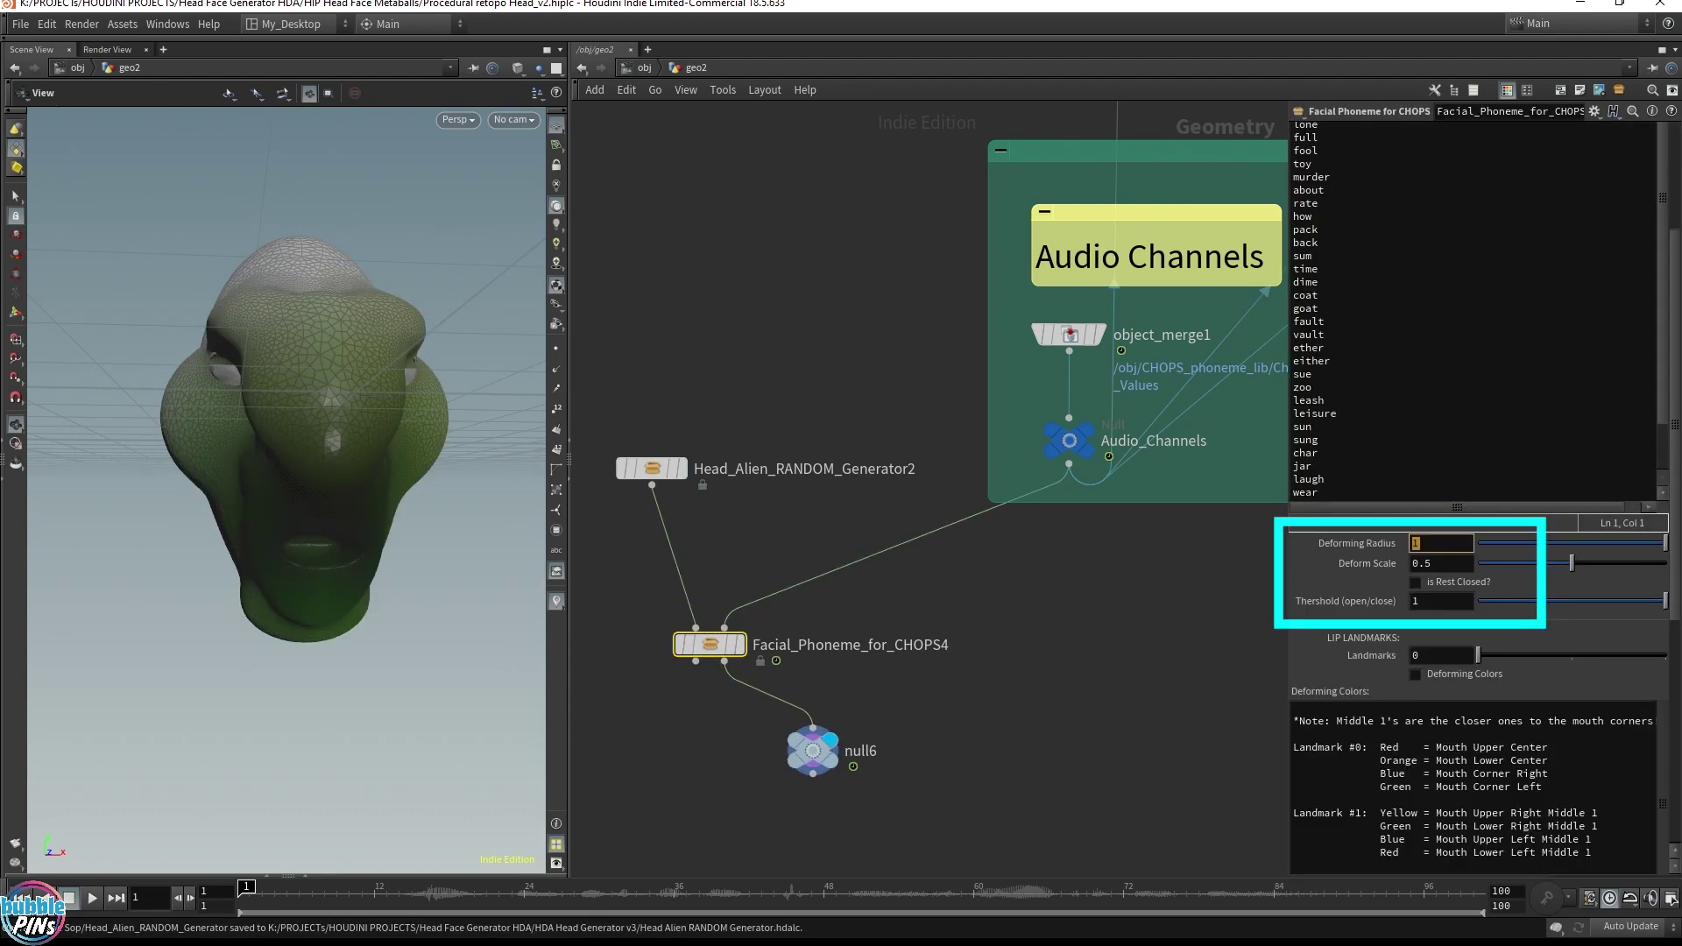
{"action": "type", "text": "0.25"}
{"action": "key", "text": "Tab"}
{"action": "type", "text": "0.25"}
{"action": "key", "text": "Tab"}
{"action": "type", "text": "0.5"}
{"action": "left_click", "coordinate": [741, 647]}
{"action": "key", "text": "Up"}
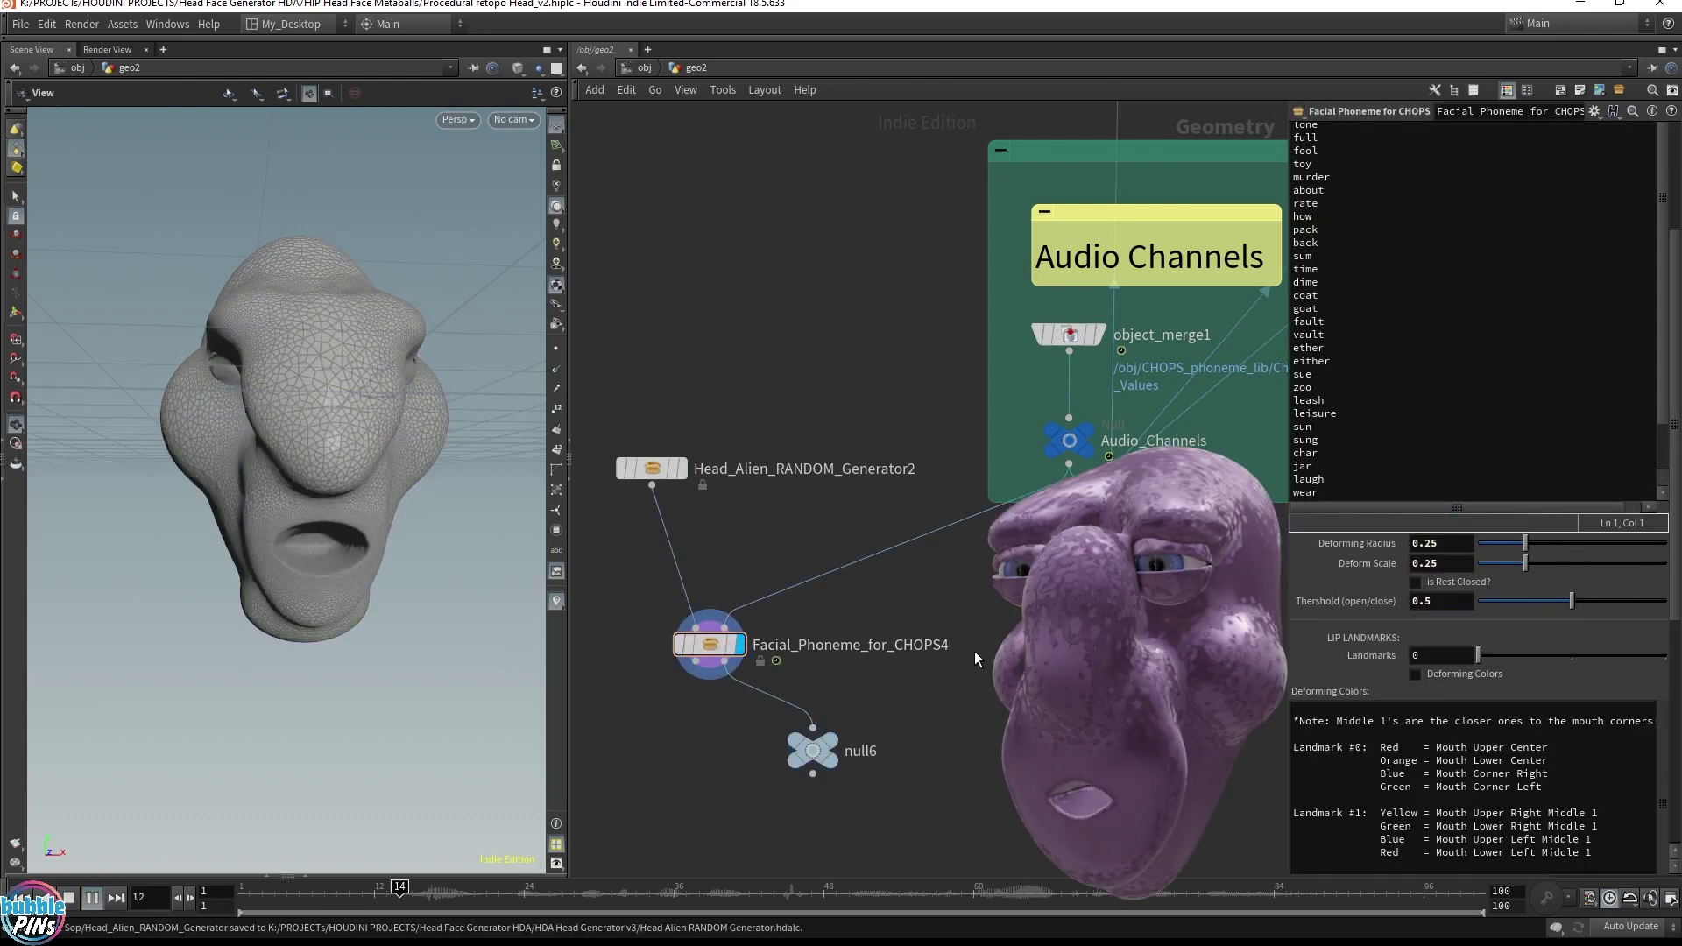